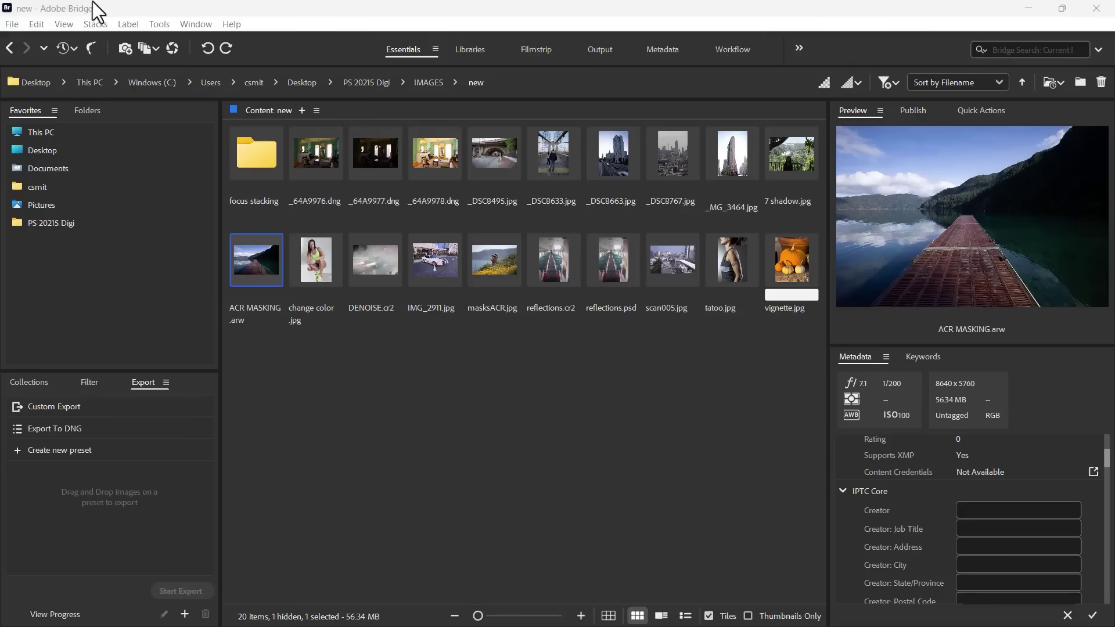
Step: In Bridge, select ACR MASKING.arw and open it in Camera Raw from its right-click menu
click(396, 477)
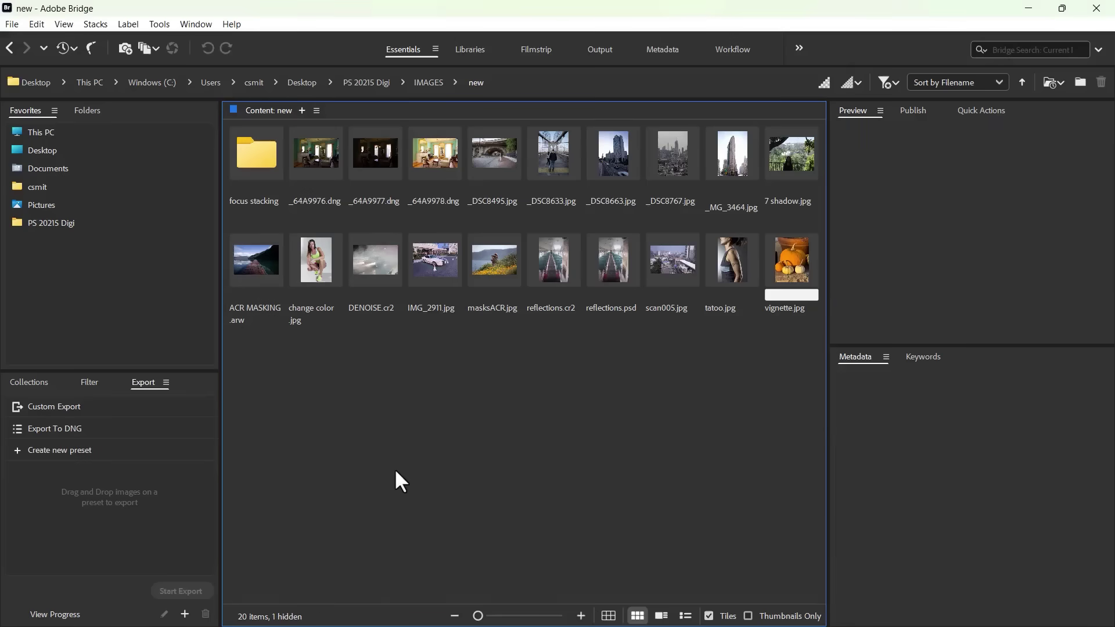
click(252, 254)
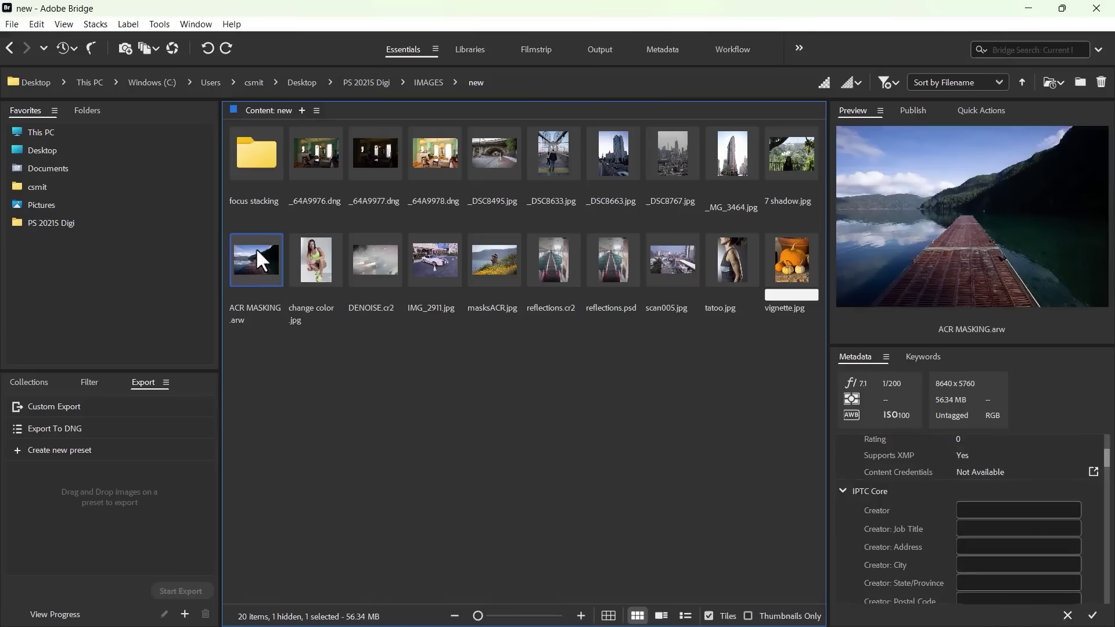
right_click(256, 249)
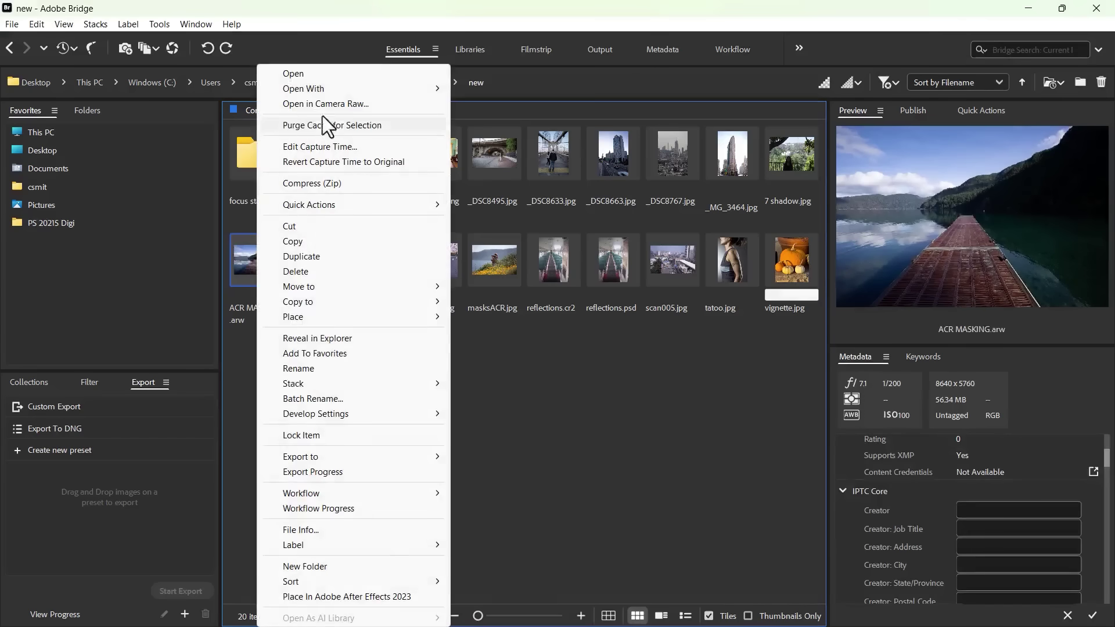
click(329, 101)
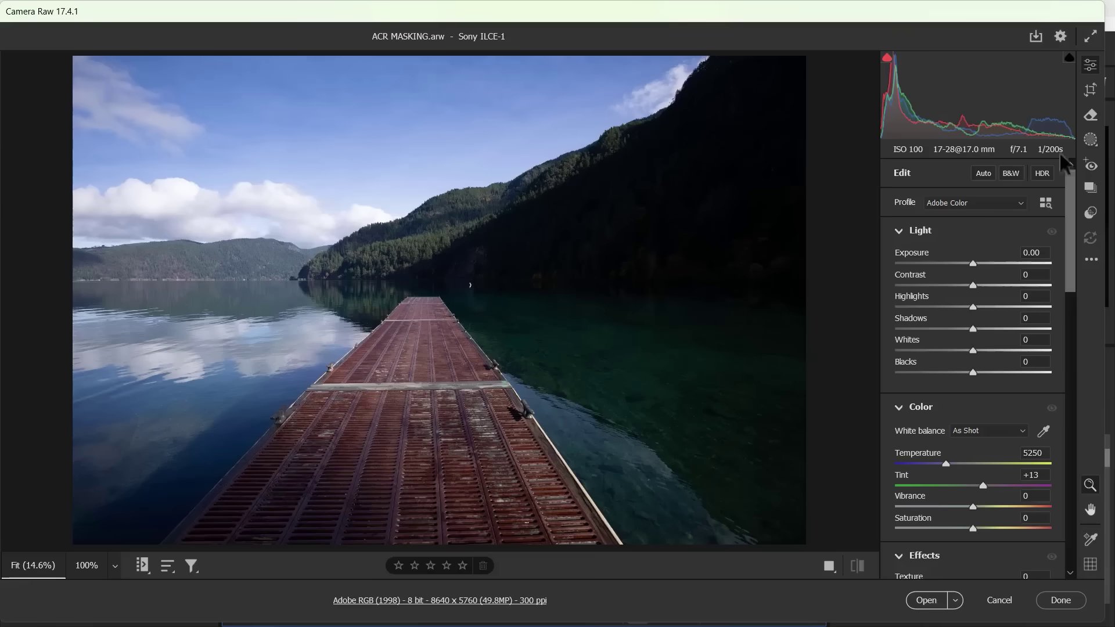
Step: Switch to the Masking tools to show the Create New Mask options
click(1090, 139)
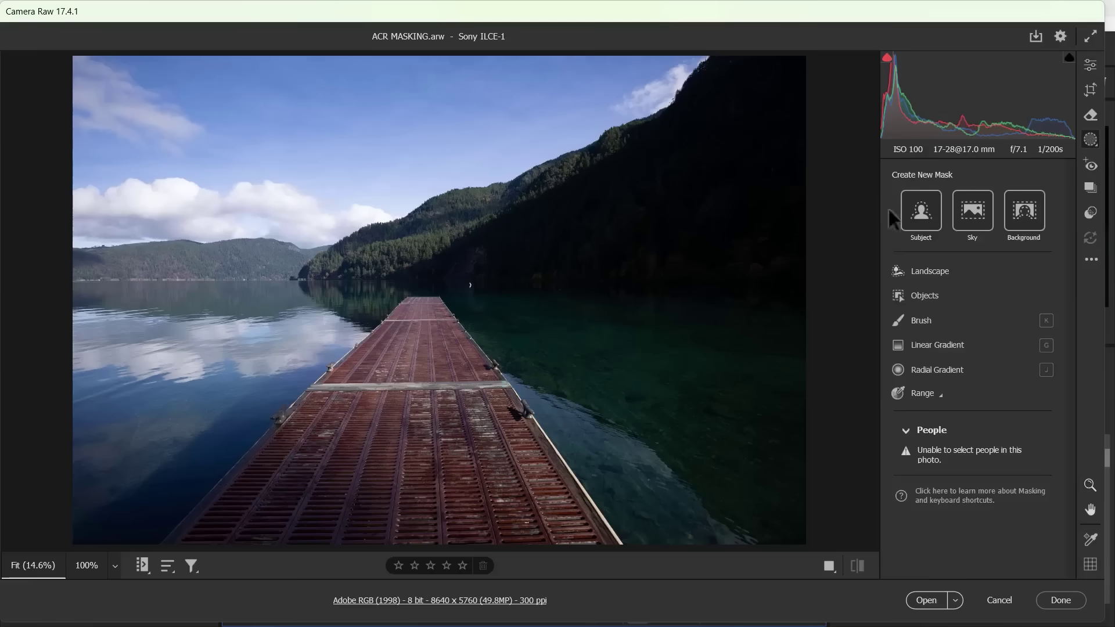
click(921, 321)
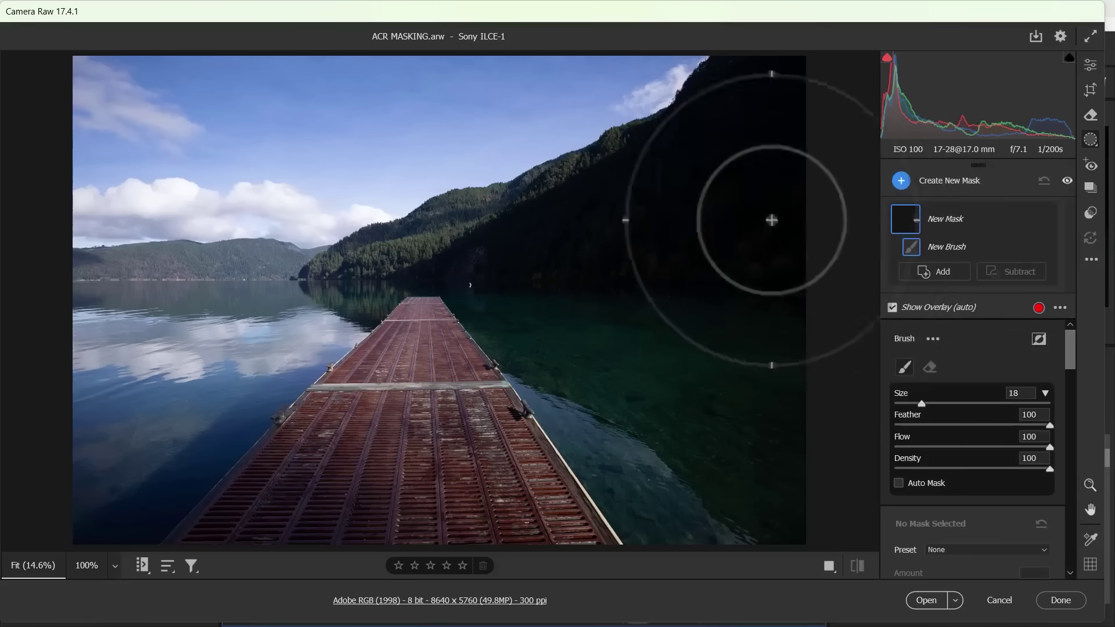
drag(228, 367, 724, 264)
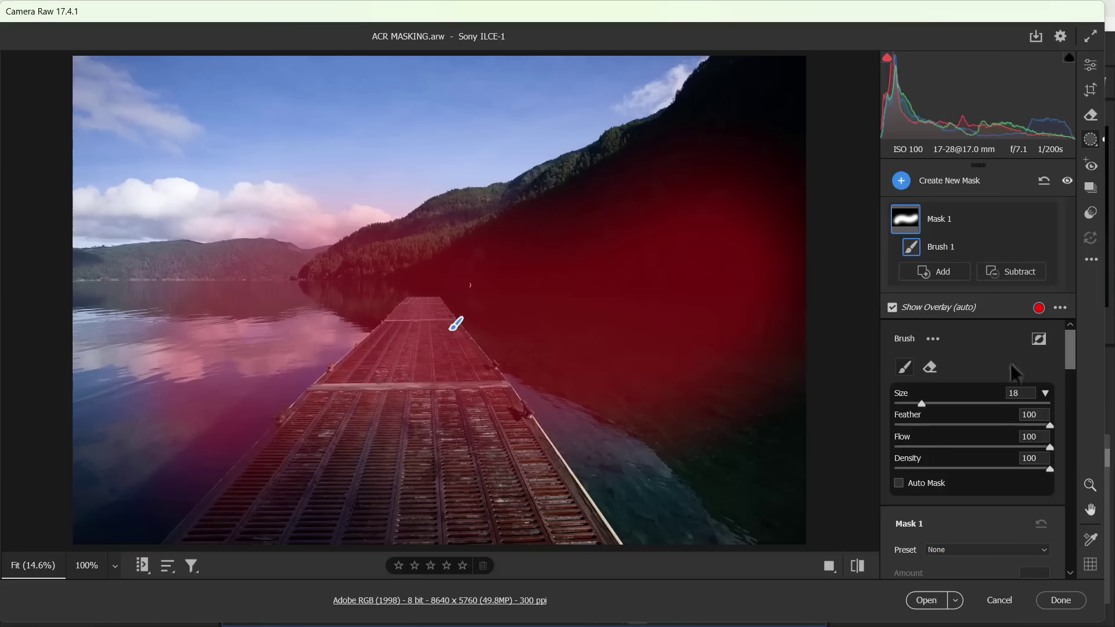
drag(1067, 347, 1065, 384)
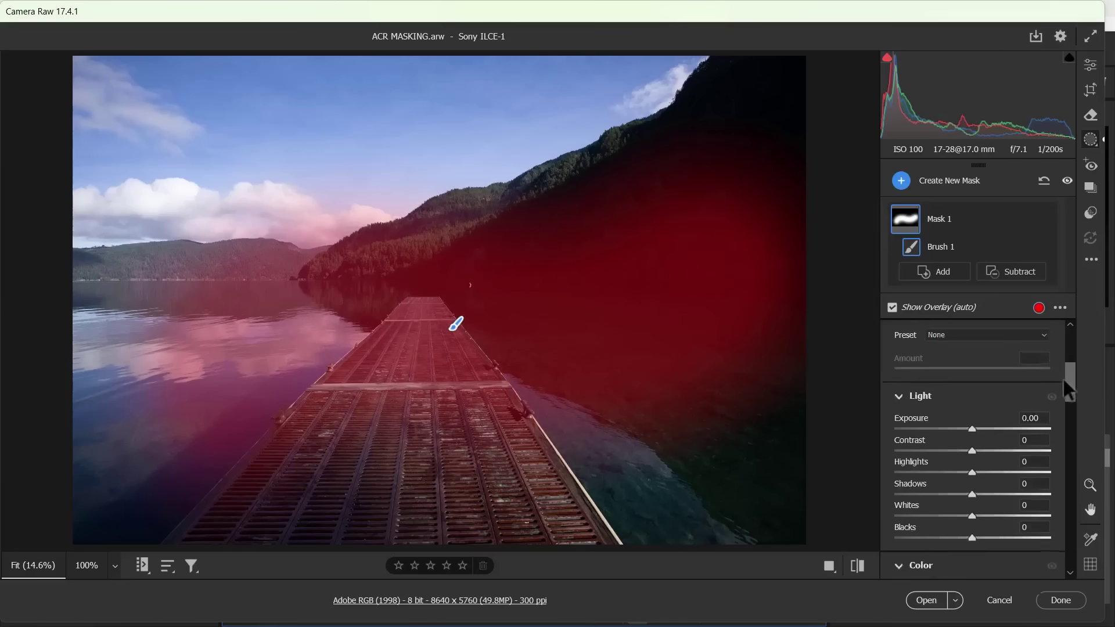
mouse_move(973, 383)
mouse_down()
mouse_move(923, 378)
mouse_move(991, 384)
mouse_up()
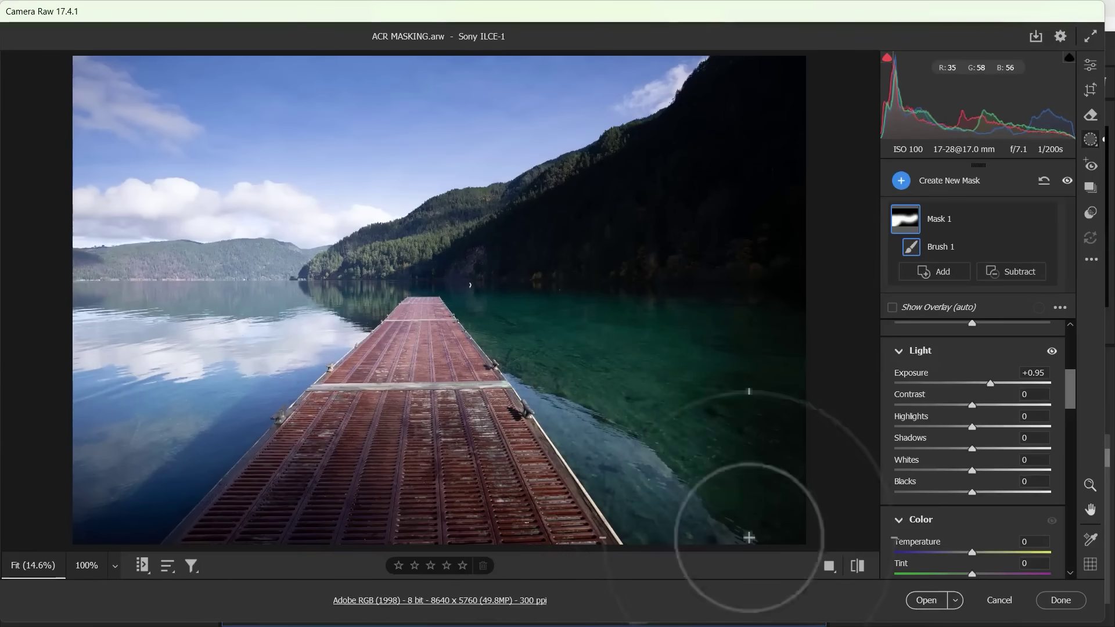
drag(604, 284, 724, 327)
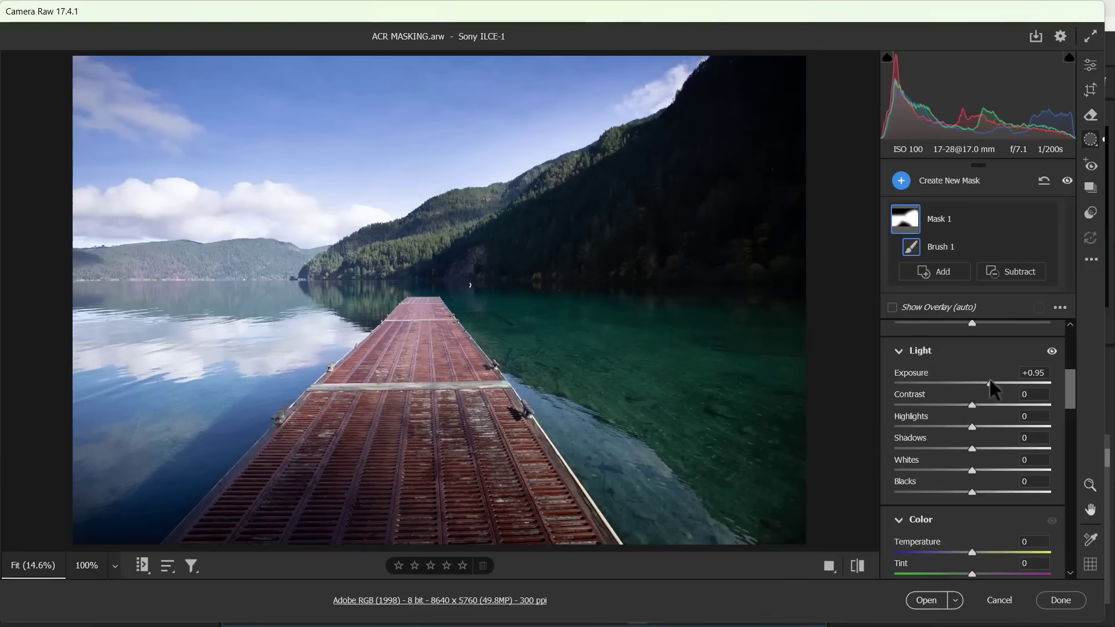
drag(989, 384, 1022, 383)
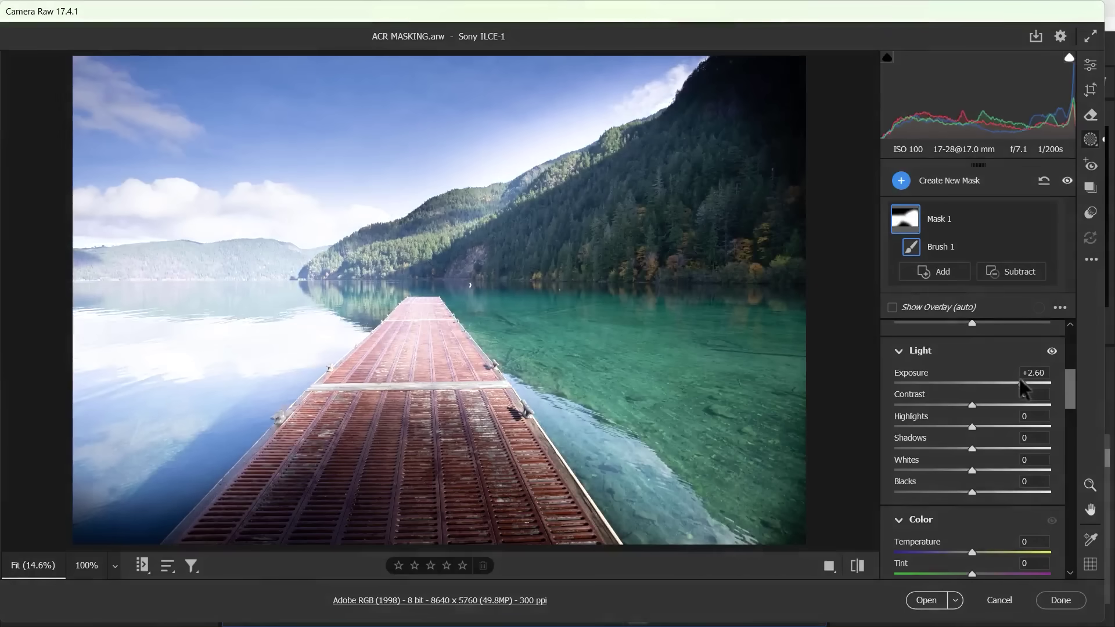
mouse_move(1016, 379)
mouse_down()
mouse_move(924, 379)
mouse_move(1009, 378)
mouse_up()
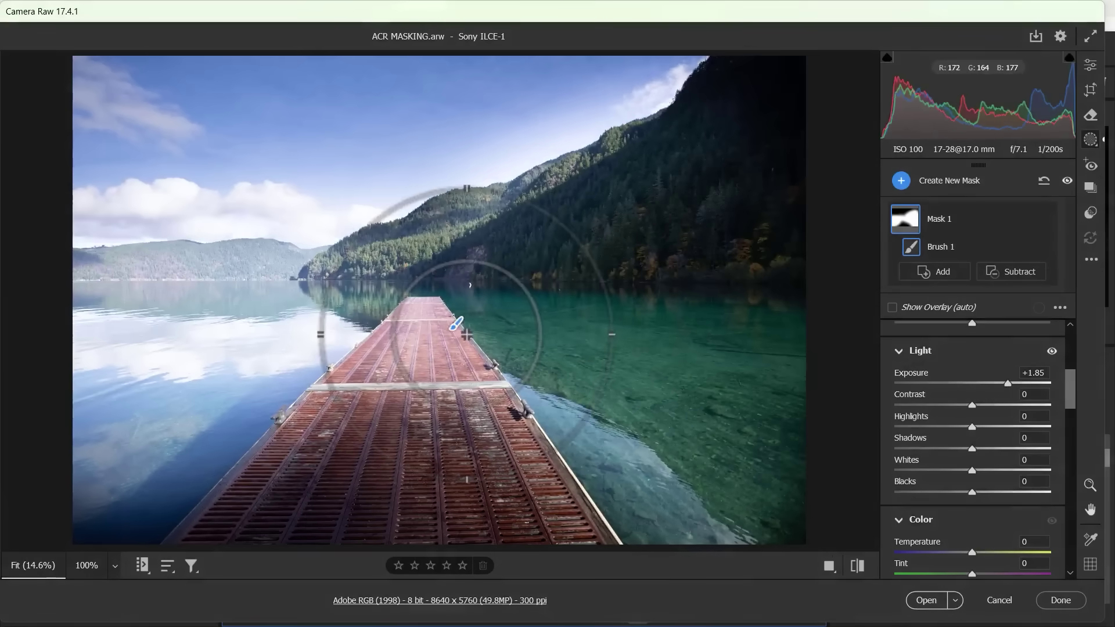
click(893, 307)
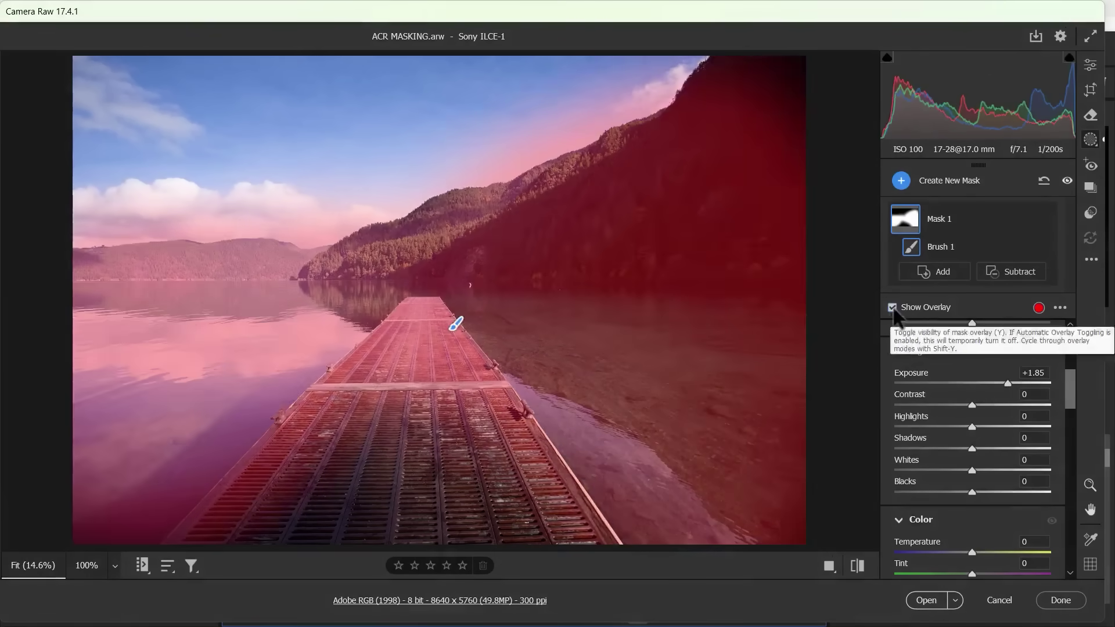
mouse_move(361, 209)
mouse_down()
mouse_move(299, 241)
mouse_move(460, 187)
mouse_move(449, 180)
mouse_move(291, 289)
mouse_move(155, 261)
mouse_move(274, 242)
mouse_up()
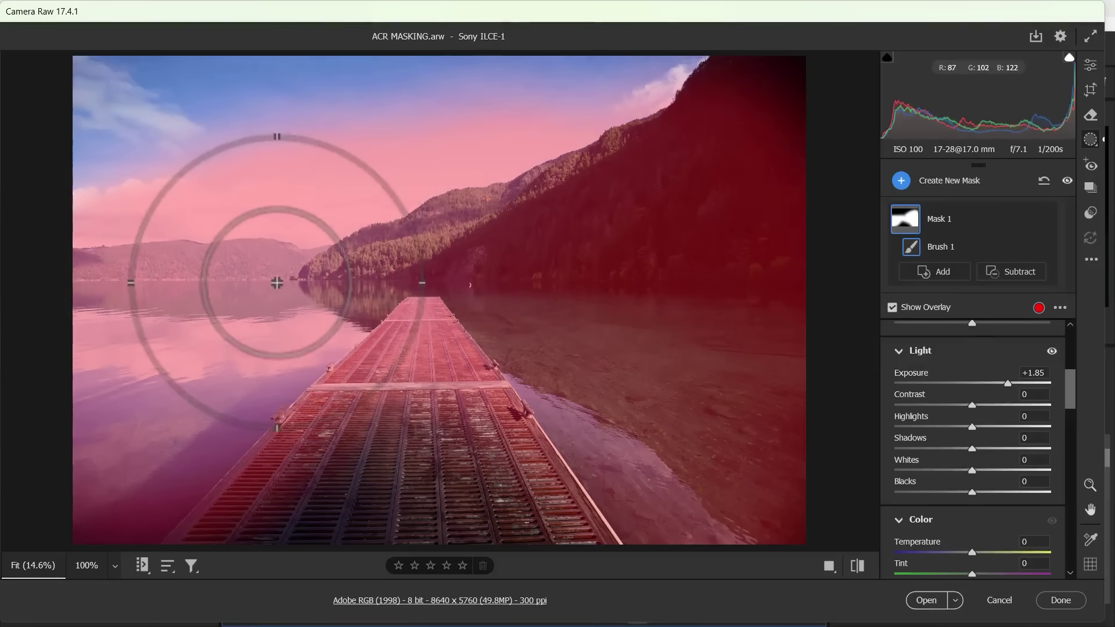
click(893, 307)
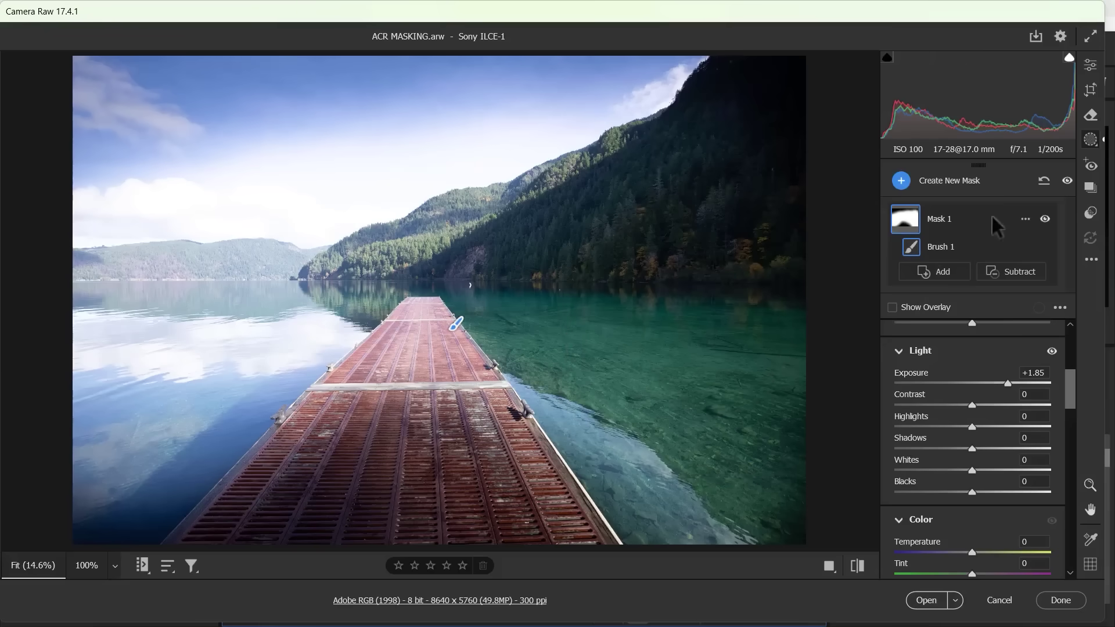
click(1044, 179)
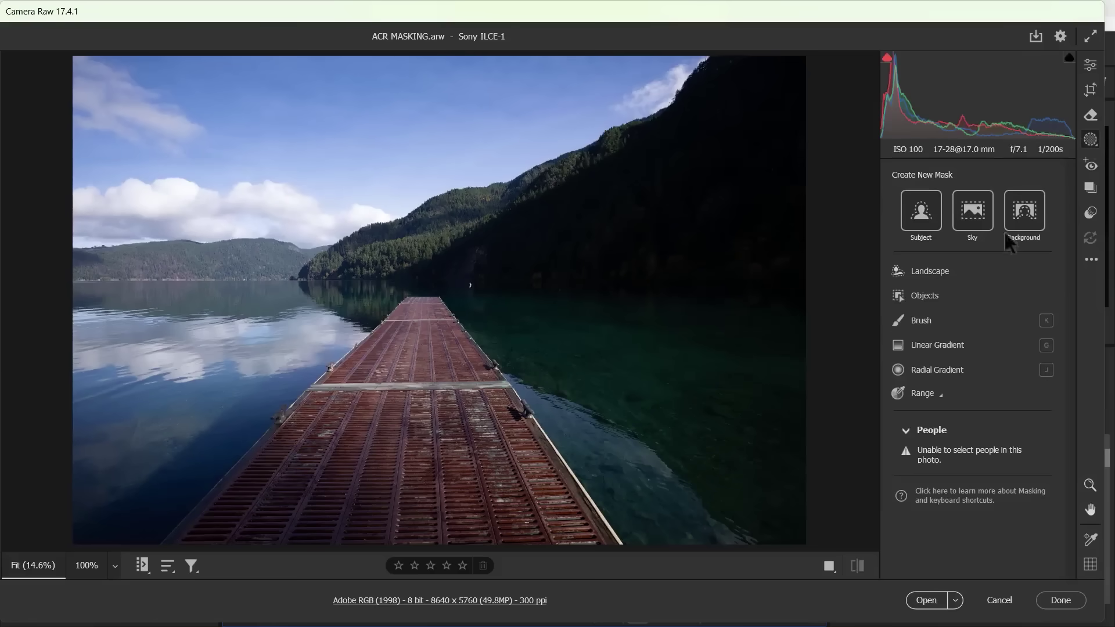
Step: Create a Brush mask, dab a spot on the mountainside, and shrink the brush to size 8
click(921, 321)
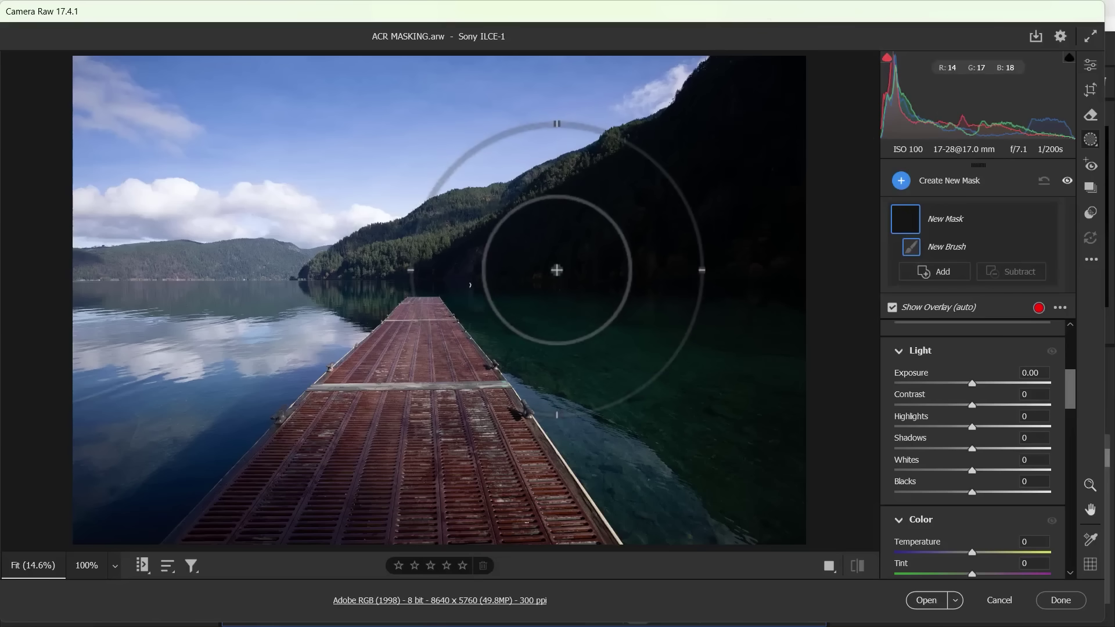
click(556, 266)
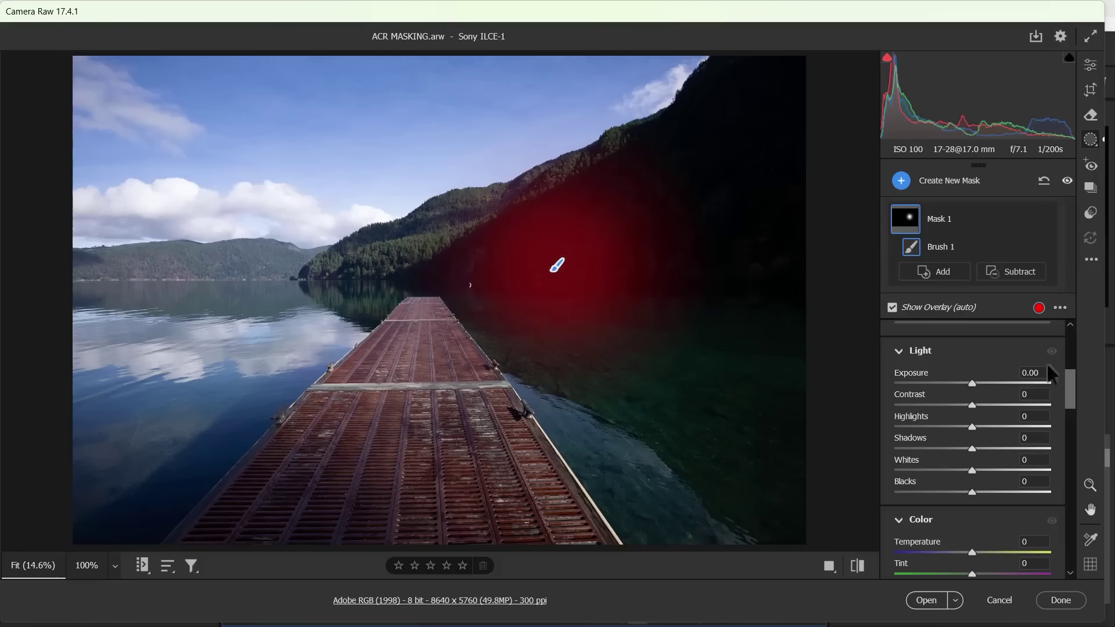
drag(1069, 377, 1074, 327)
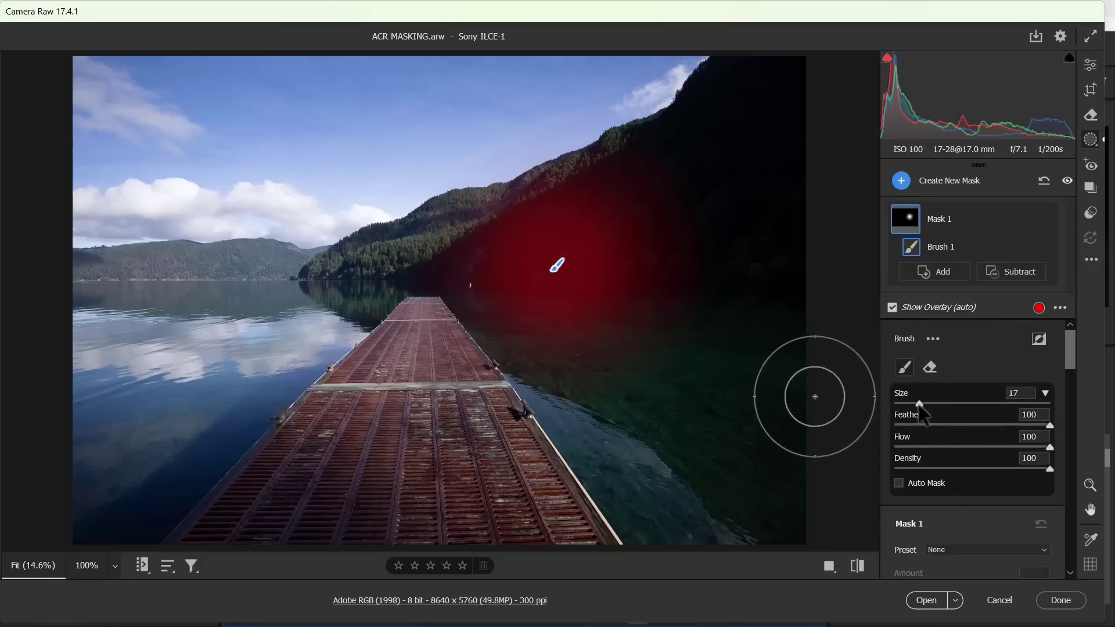
mouse_move(921, 407)
mouse_down()
mouse_move(911, 407)
mouse_move(958, 406)
mouse_move(904, 406)
mouse_move(957, 401)
mouse_move(915, 402)
mouse_move(941, 401)
mouse_move(926, 399)
mouse_up()
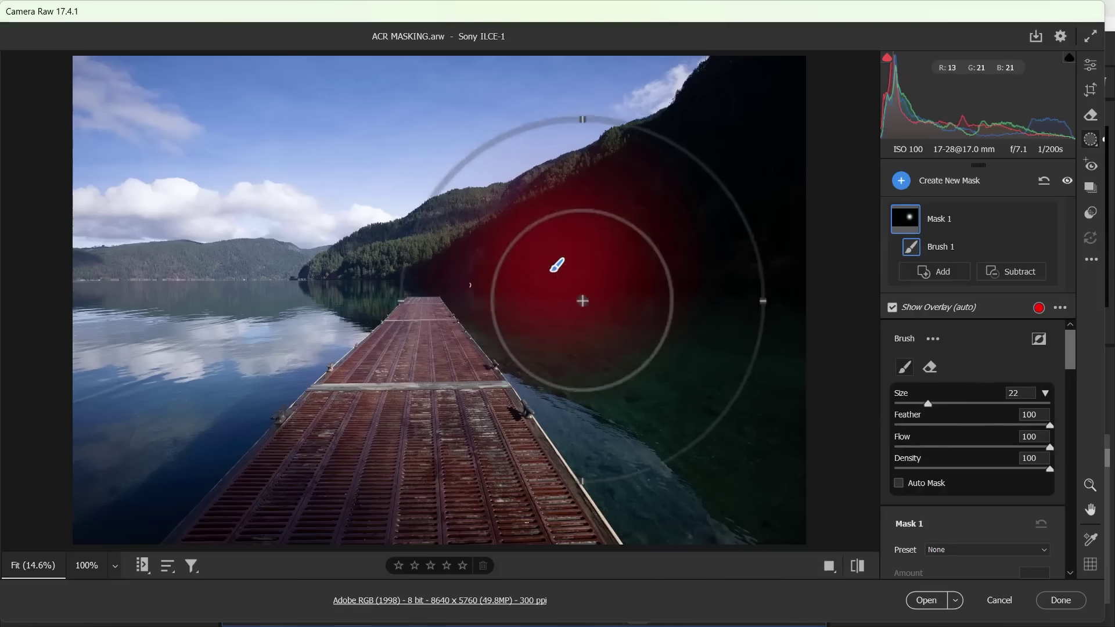
key(bracketleft)
key(bracketleft)
key(bracketleft)
key(bracketleft)
key(bracketleft)
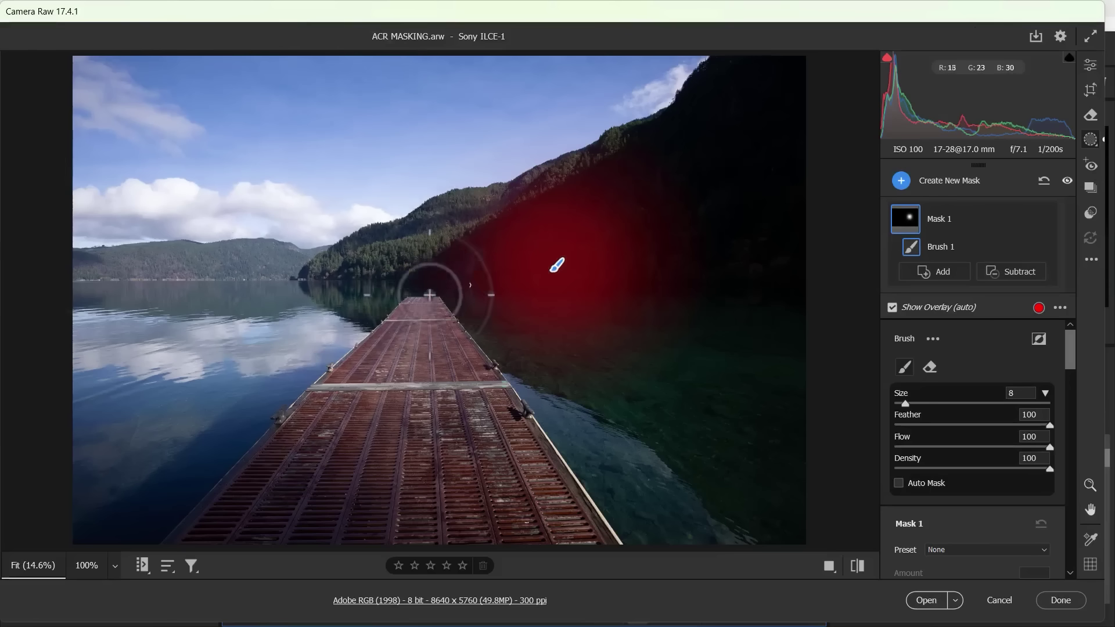
Step: Paint the mask over the dock and bottom-left water at size 7, with Auto Mask turned off
drag(426, 309, 199, 535)
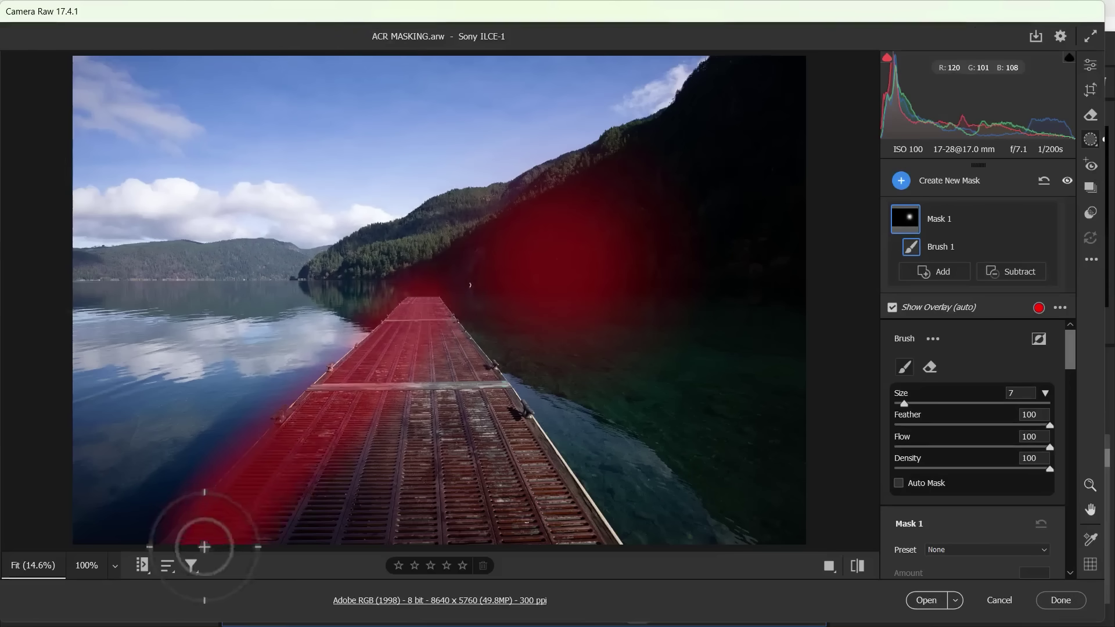
drag(379, 338, 381, 371)
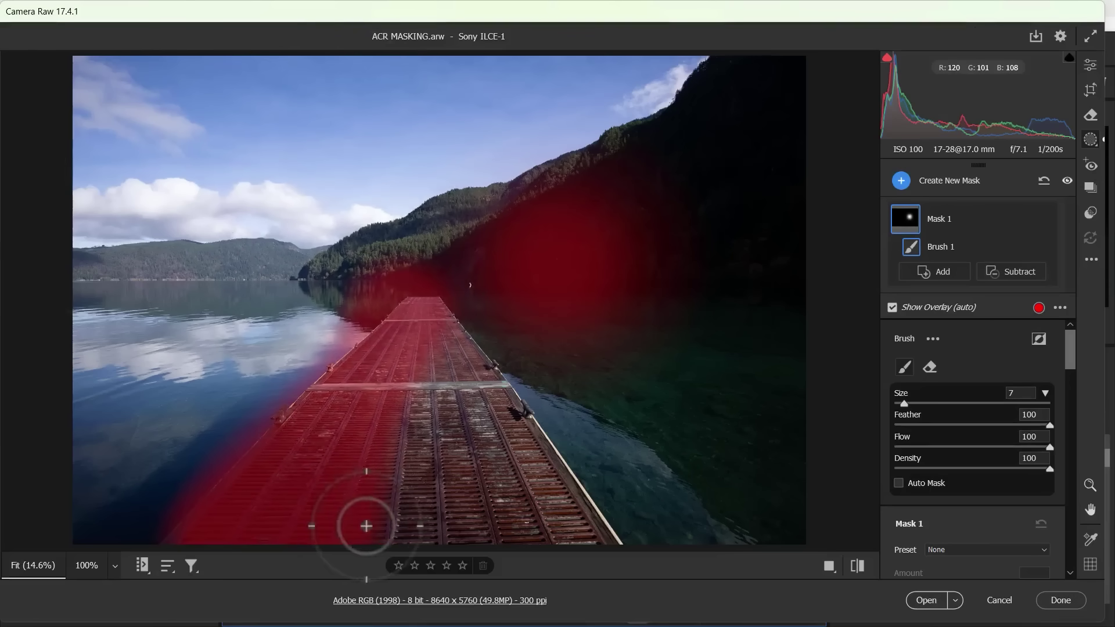
drag(267, 403, 172, 541)
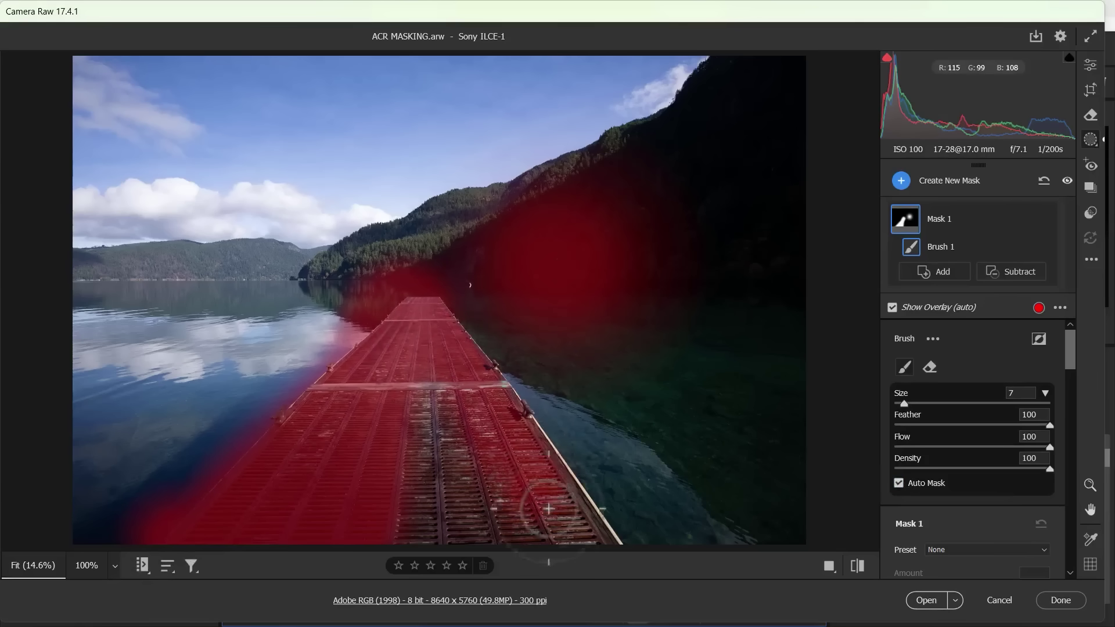
drag(549, 508, 429, 542)
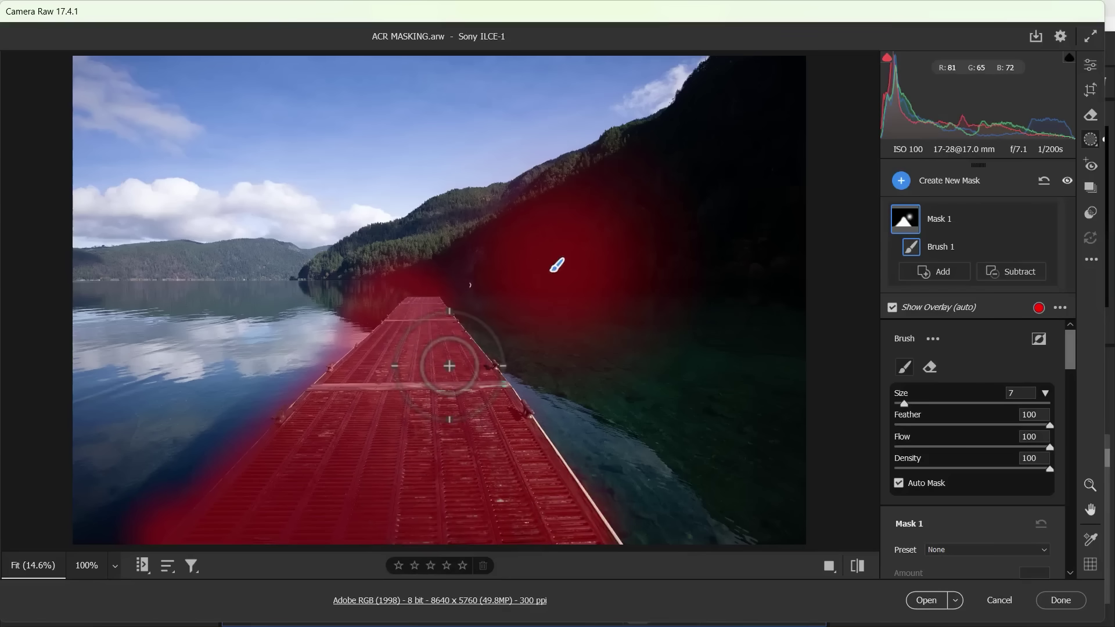
click(898, 483)
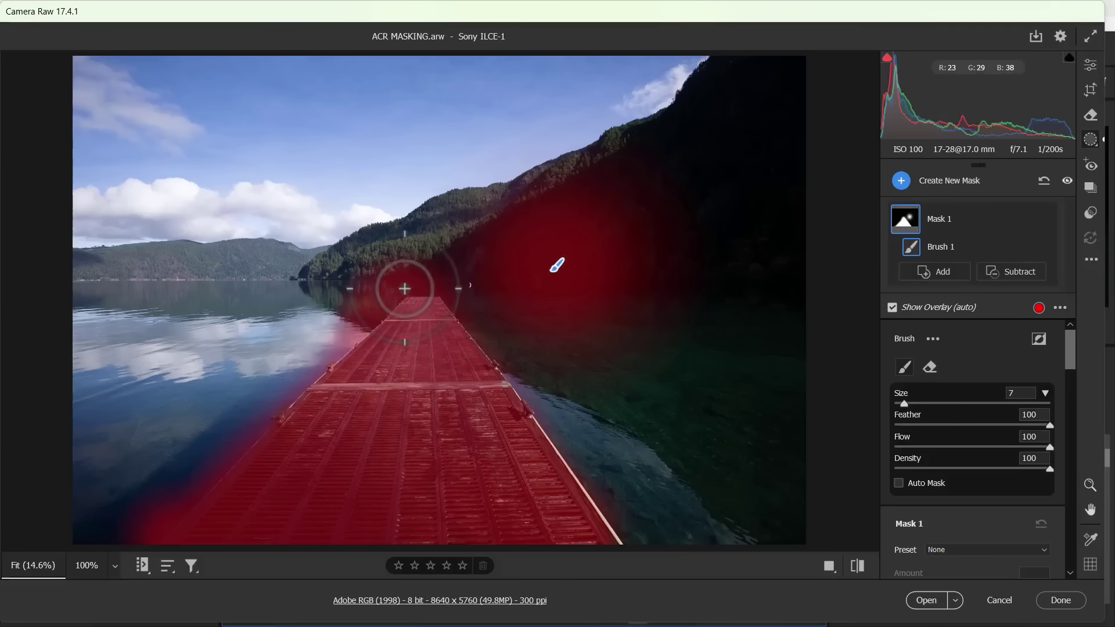
Step: Switch the brush to Erase mode, toggling Auto Mask on and then back off
key(alt)
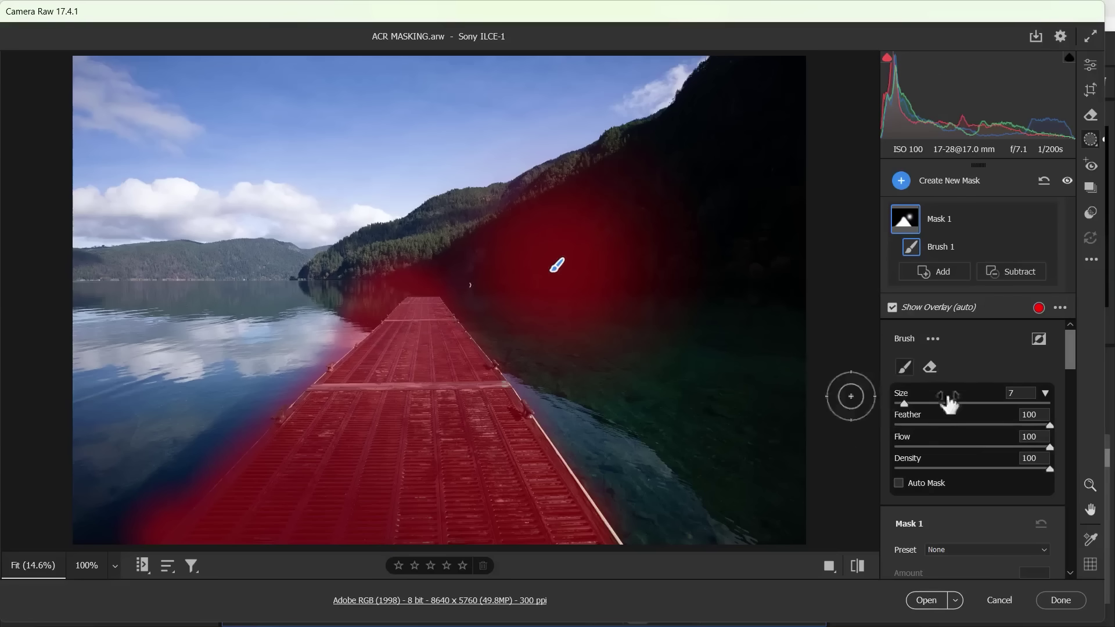
key(alt)
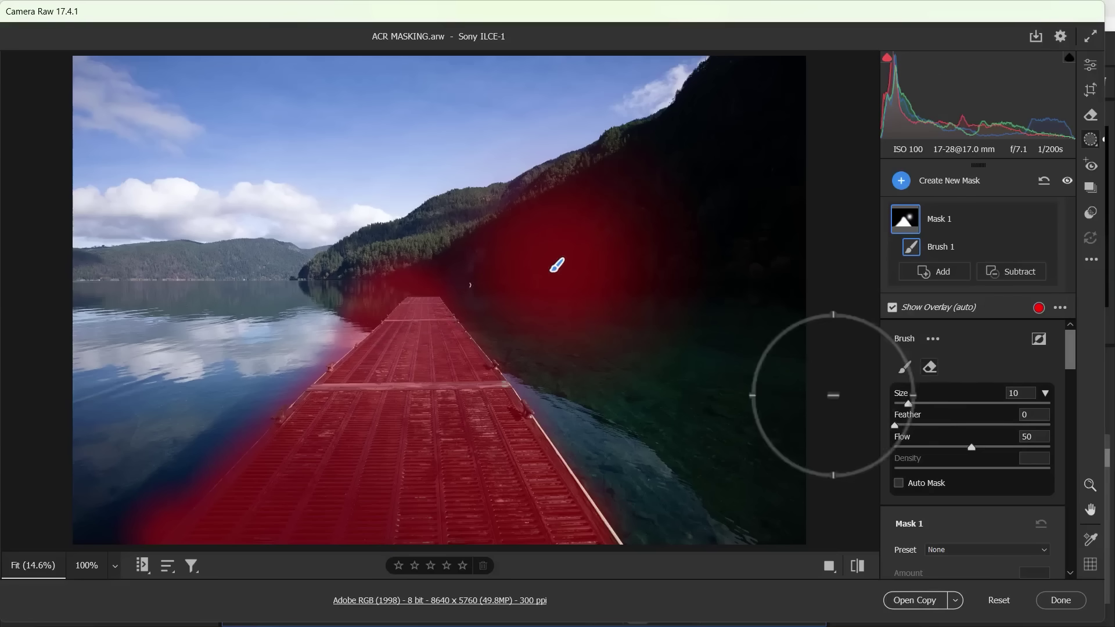
key(alt)
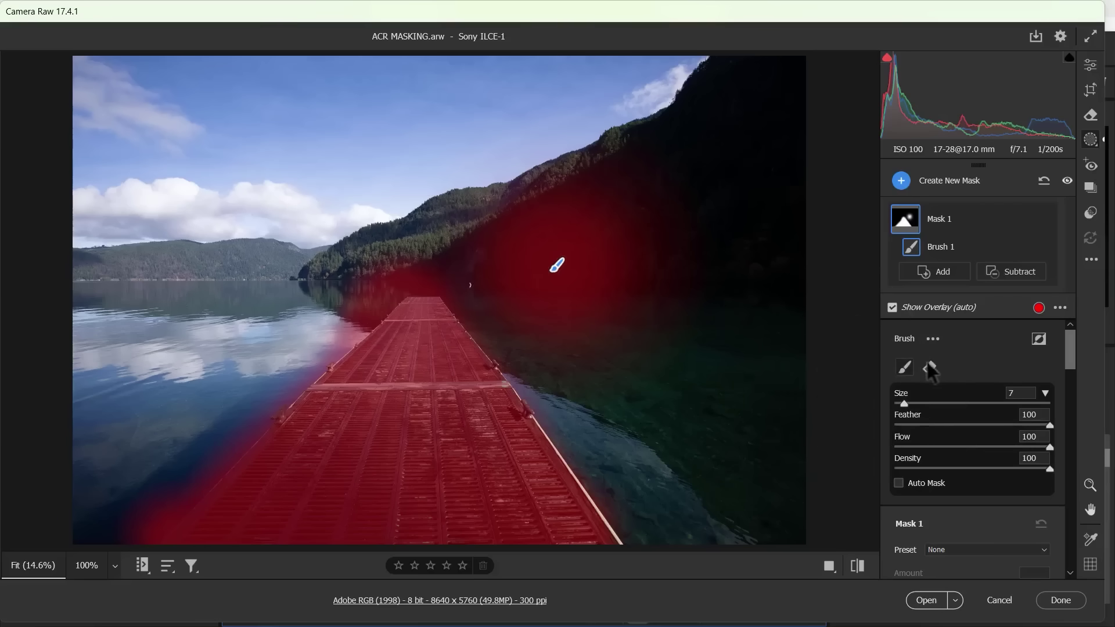
click(930, 368)
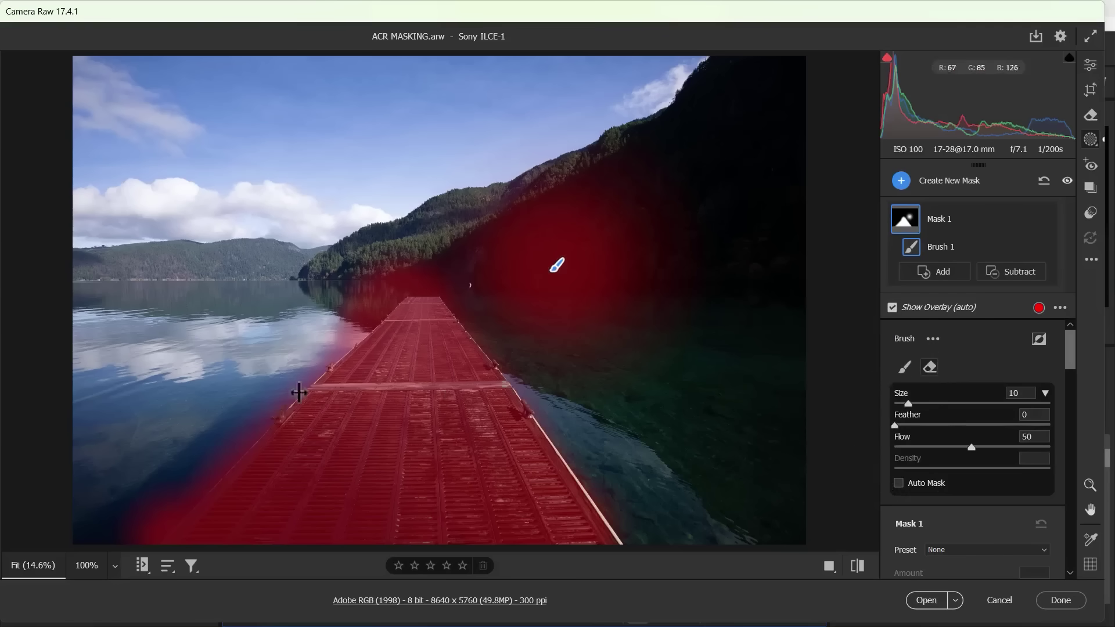
click(898, 483)
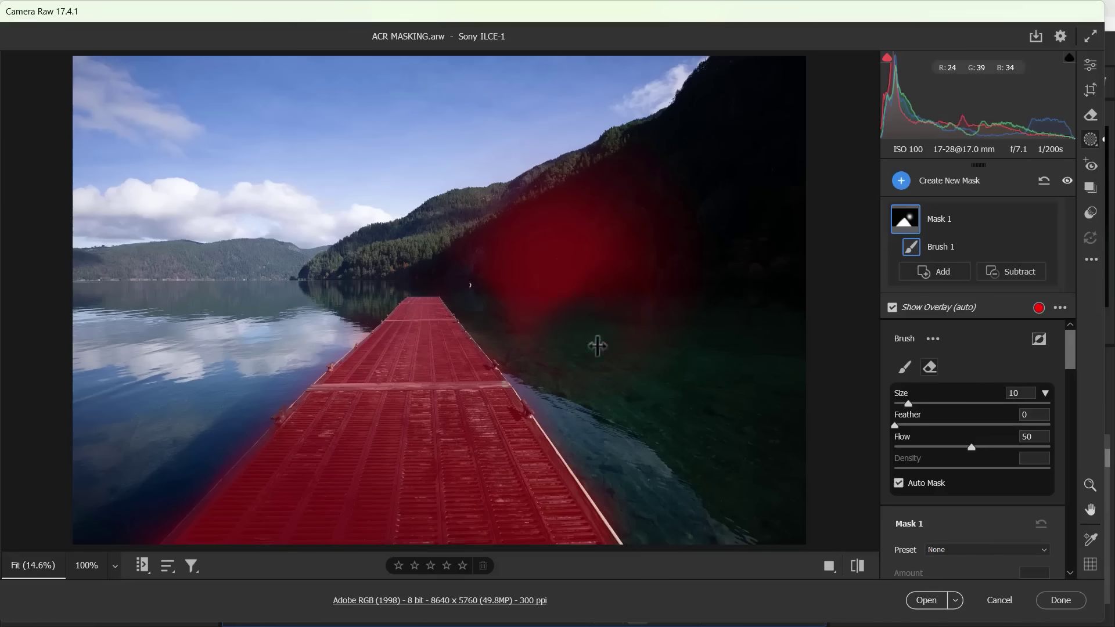
click(899, 483)
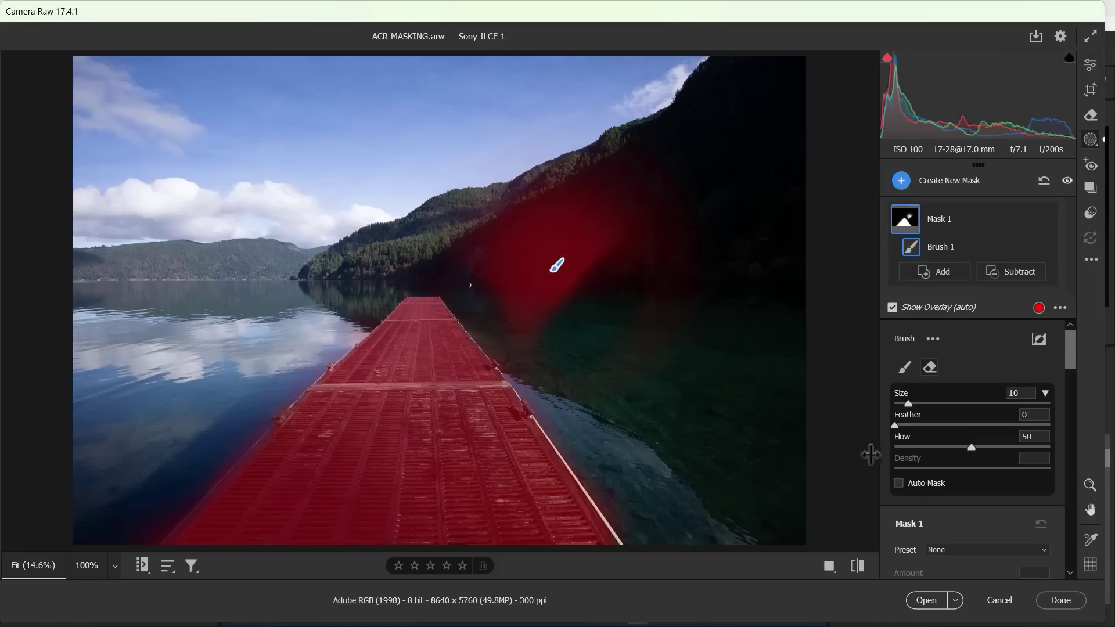
Step: Set the eraser to about 44 flow and 92 feather
double_click(895, 425)
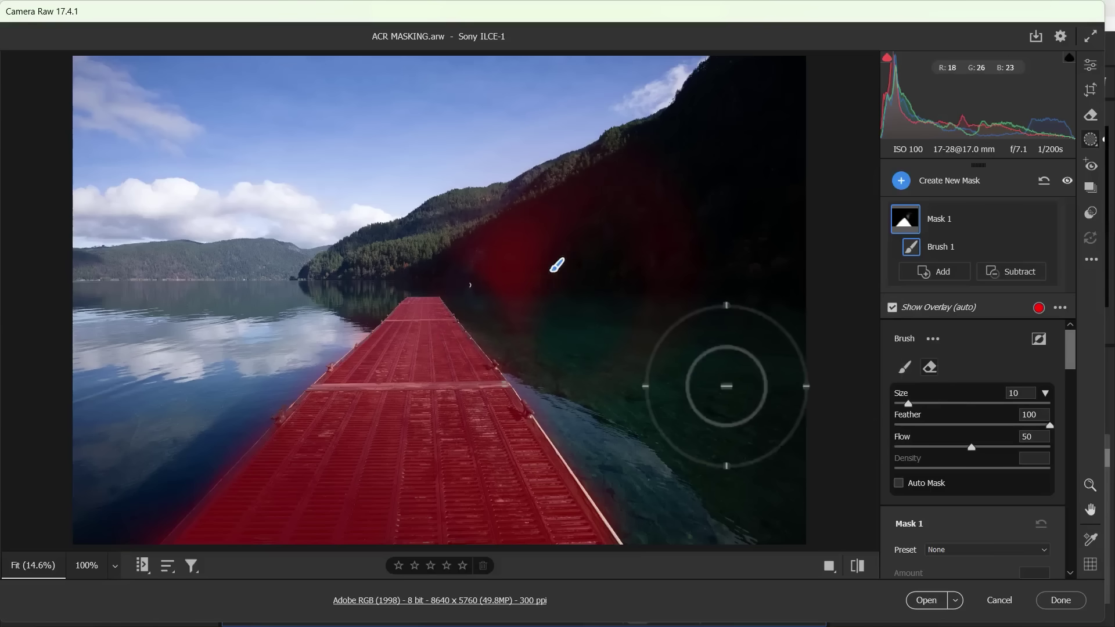
drag(977, 446, 1054, 447)
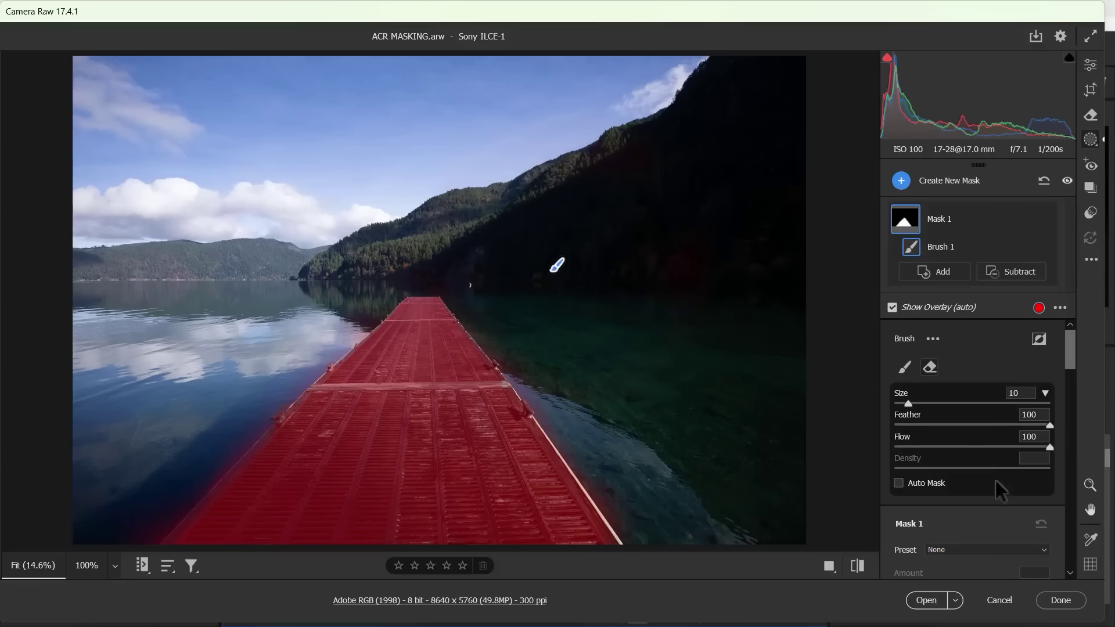
drag(1051, 446, 896, 448)
drag(994, 448, 974, 449)
mouse_move(1050, 426)
mouse_down()
mouse_move(936, 430)
mouse_move(1035, 431)
mouse_up()
click(909, 367)
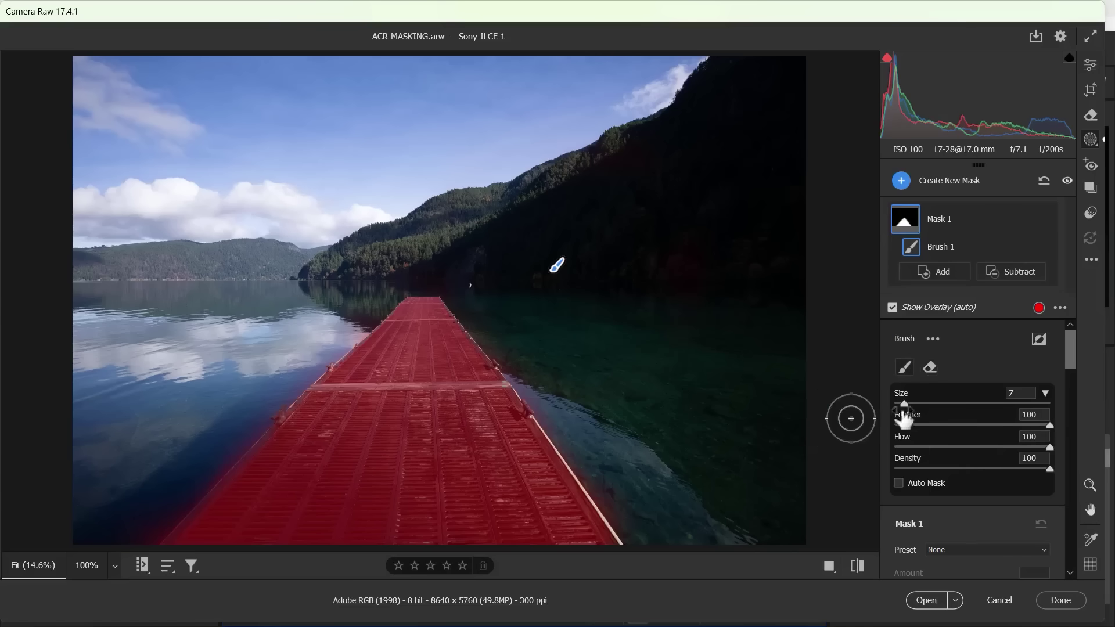
mouse_move(749, 166)
mouse_down()
mouse_move(712, 184)
mouse_move(628, 316)
mouse_up()
drag(1049, 425, 895, 425)
drag(765, 289, 657, 443)
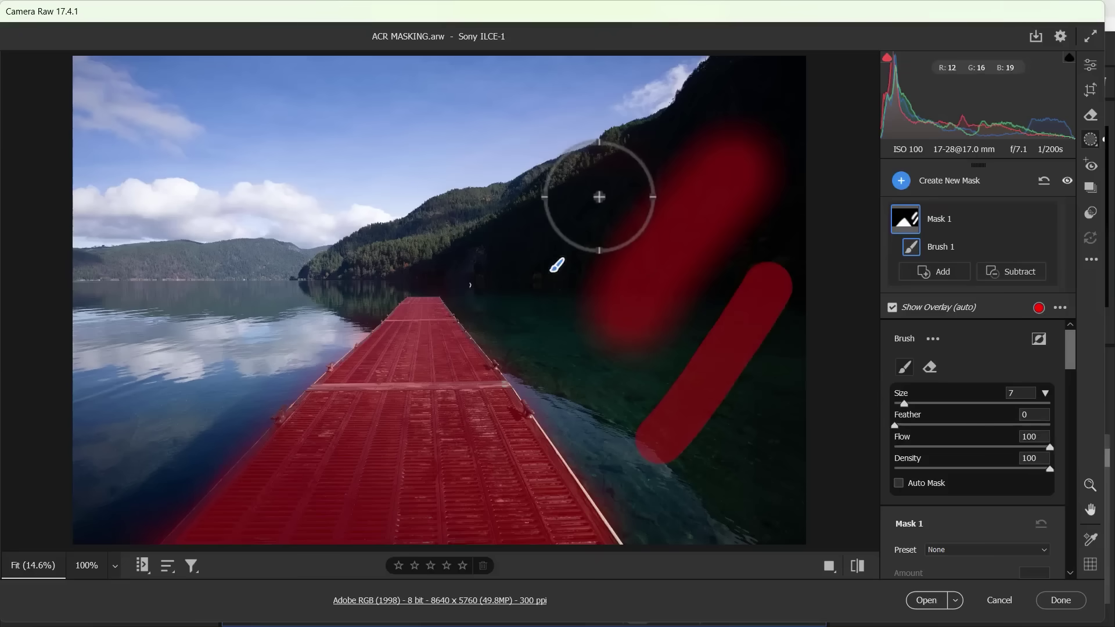
key(shift)
key(alt)
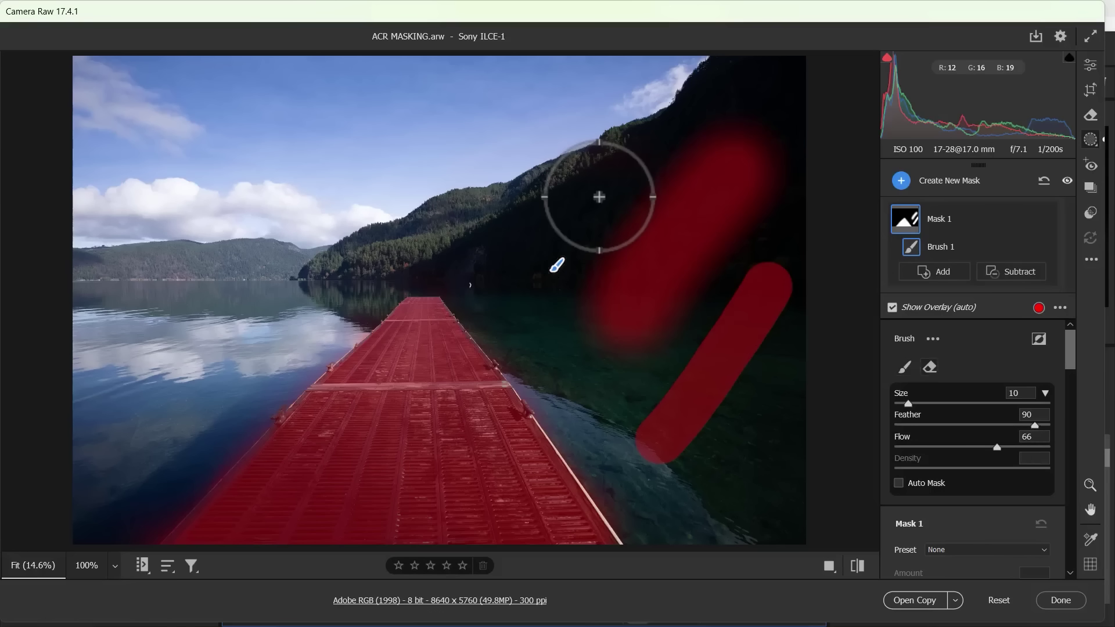
key(shift)
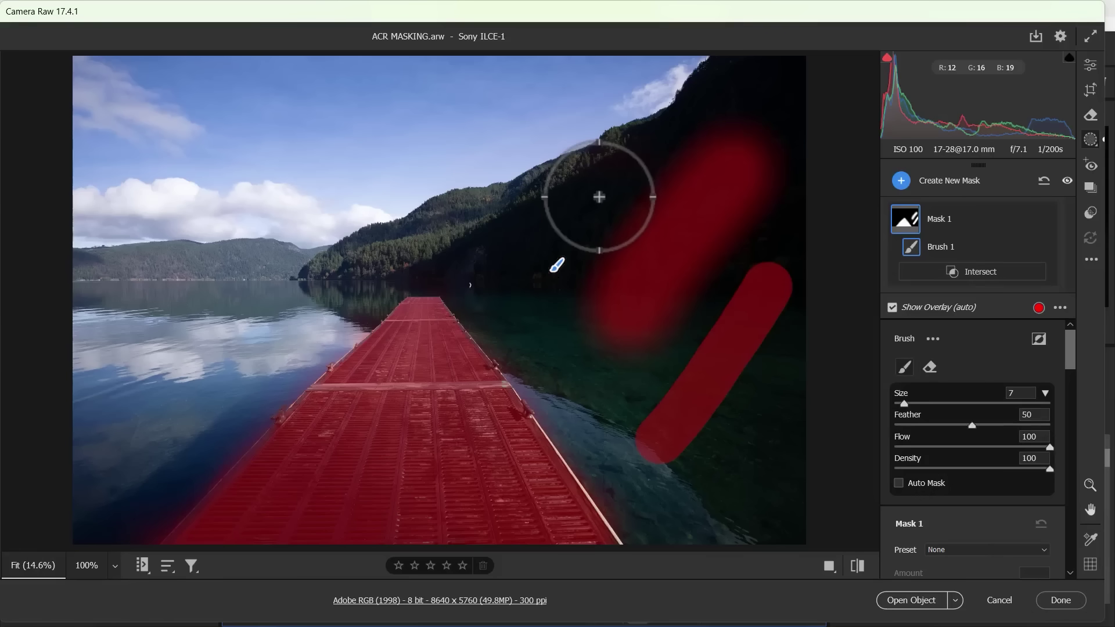
key(shift)
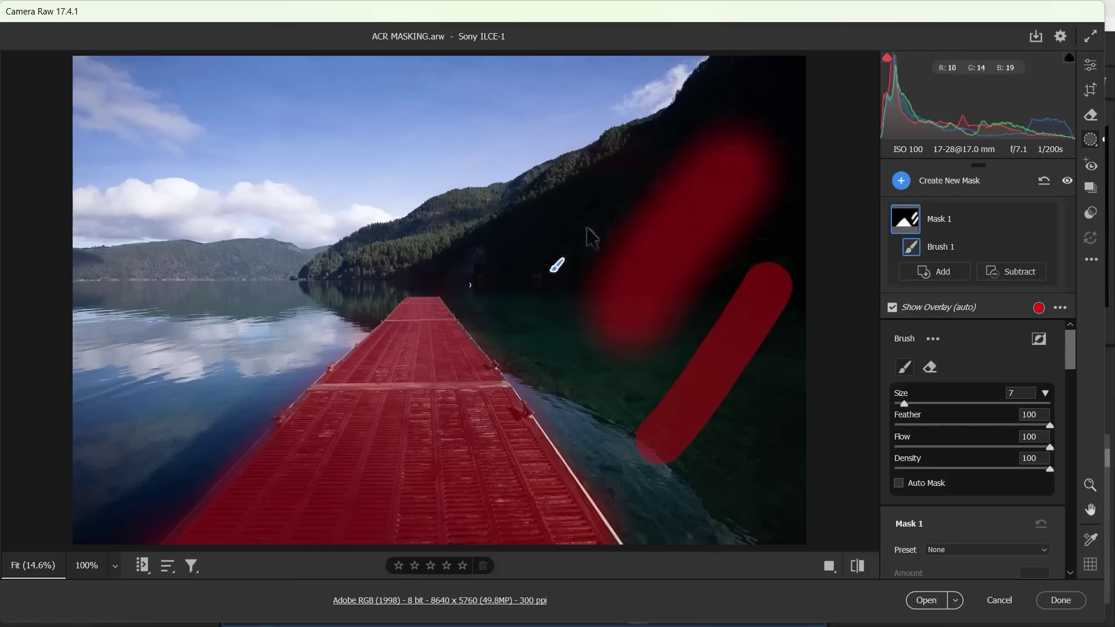
key(alt)
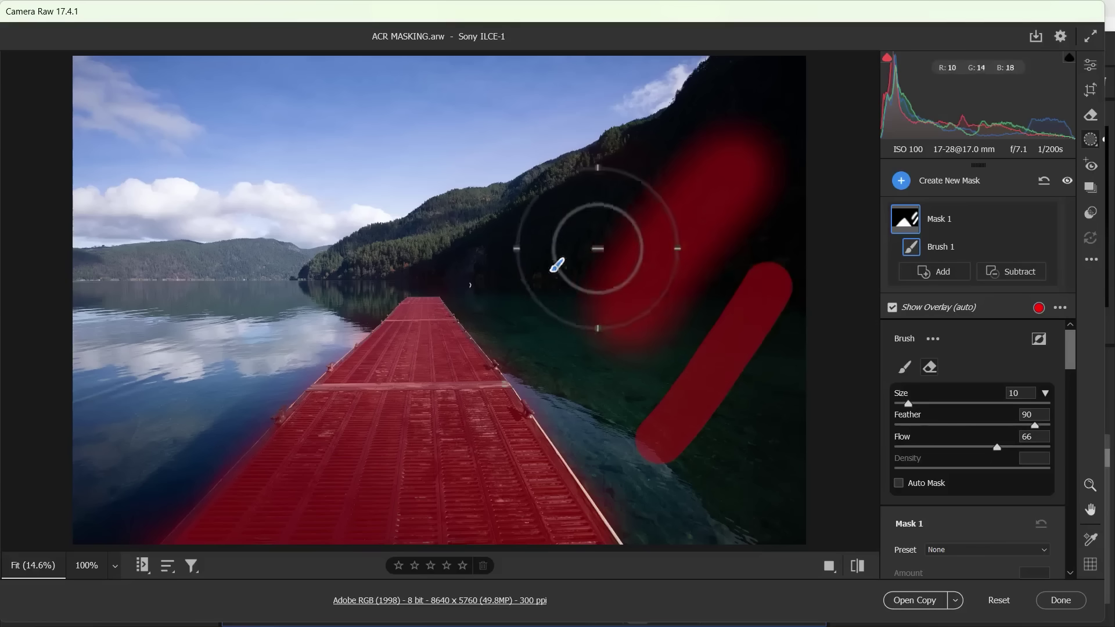
mouse_move(677, 245)
mouse_down()
mouse_move(759, 155)
mouse_move(692, 212)
mouse_move(709, 200)
mouse_move(680, 275)
mouse_move(714, 117)
mouse_up()
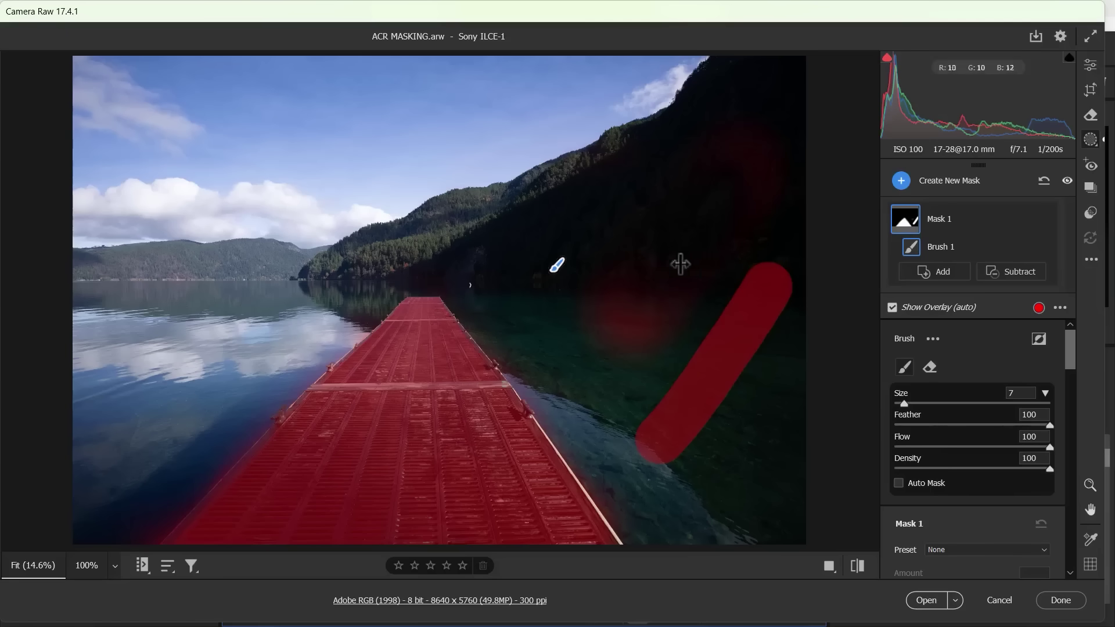
key(alt)
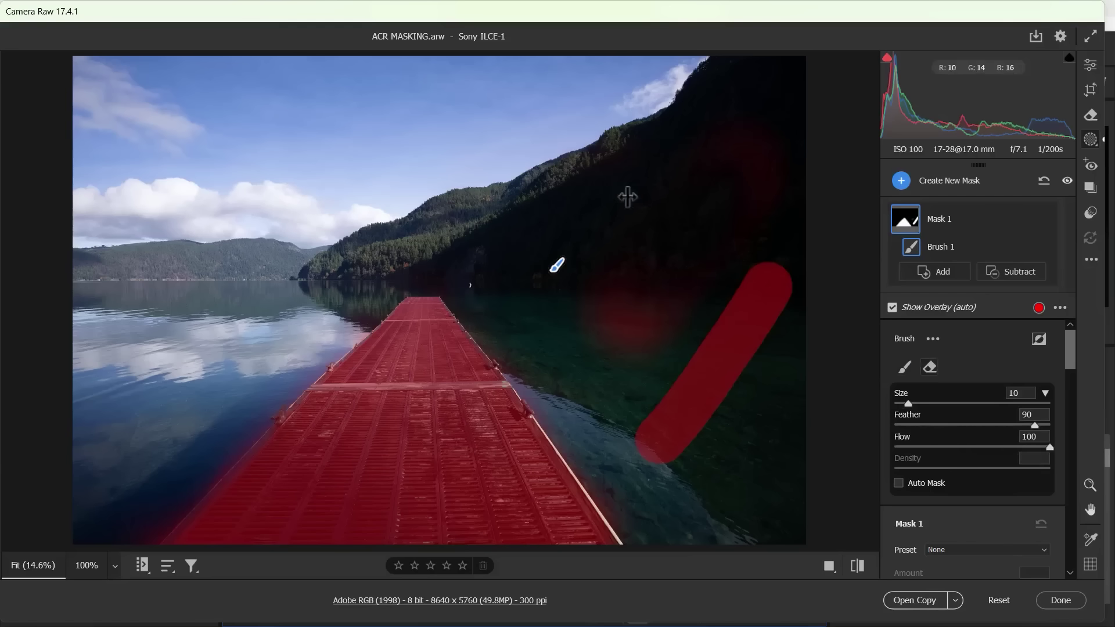
key(alt)
mouse_move(750, 287)
mouse_down()
mouse_move(722, 350)
mouse_move(786, 249)
mouse_move(653, 286)
mouse_move(677, 465)
mouse_move(643, 452)
mouse_up()
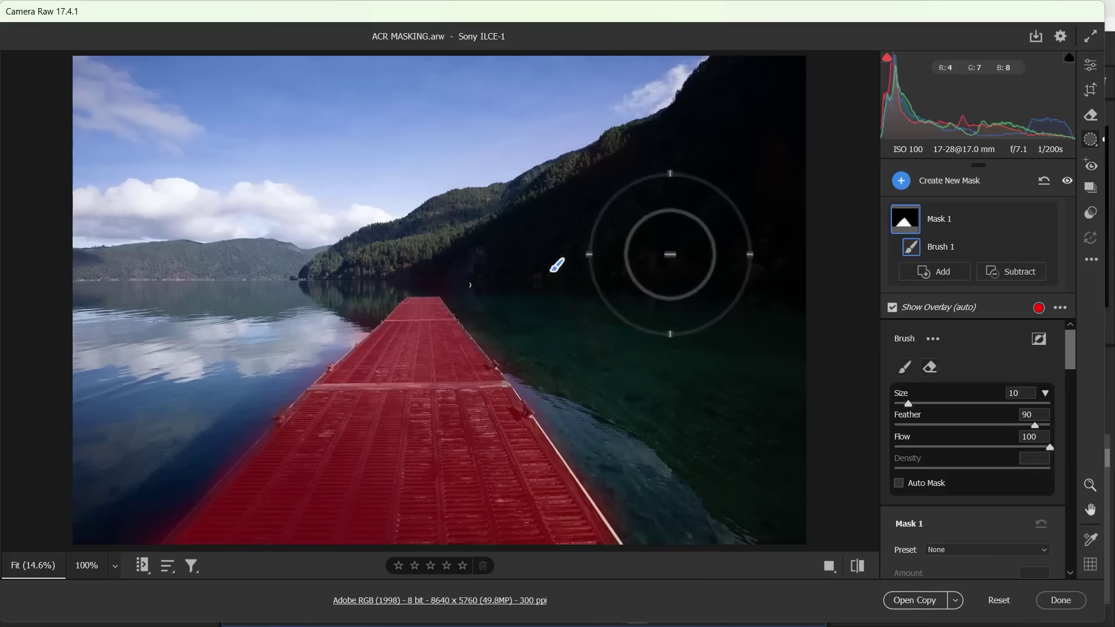
click(930, 369)
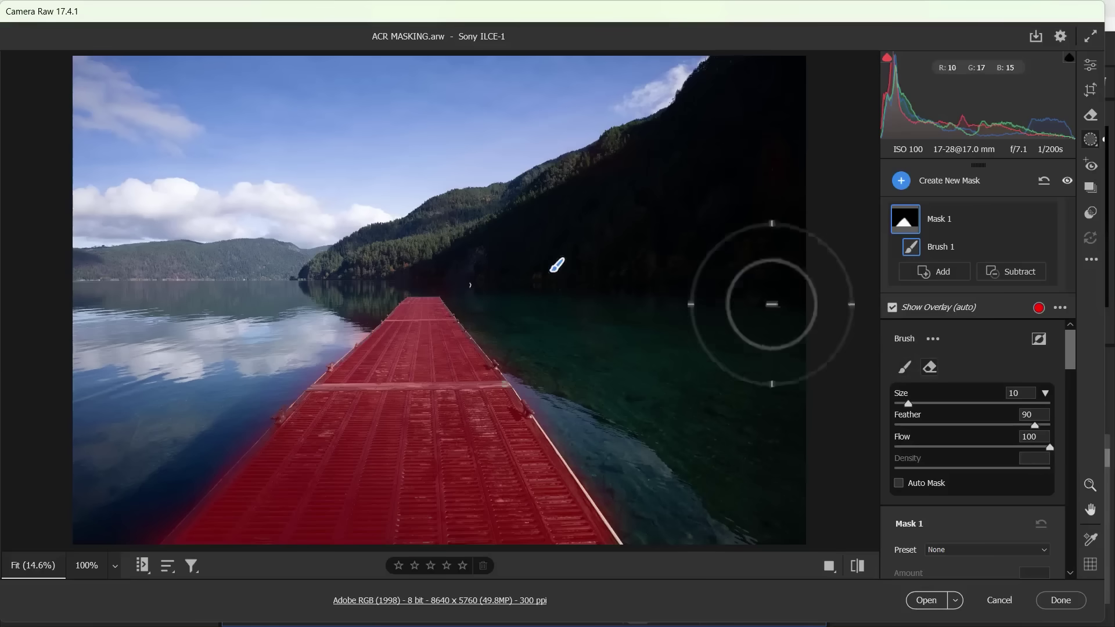
key(alt)
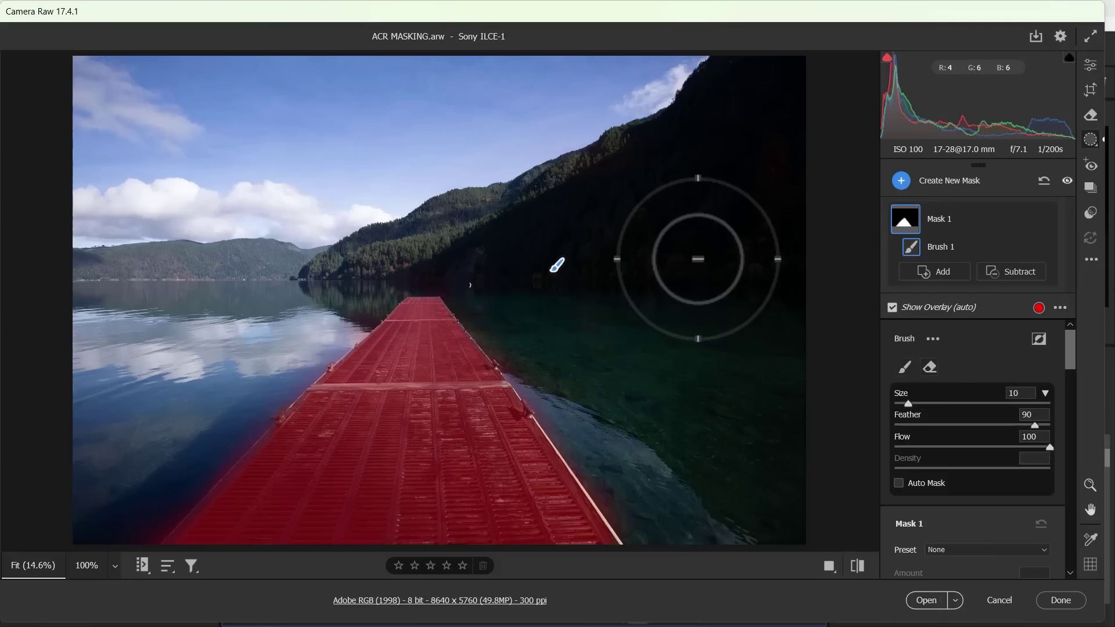
key(bracketright)
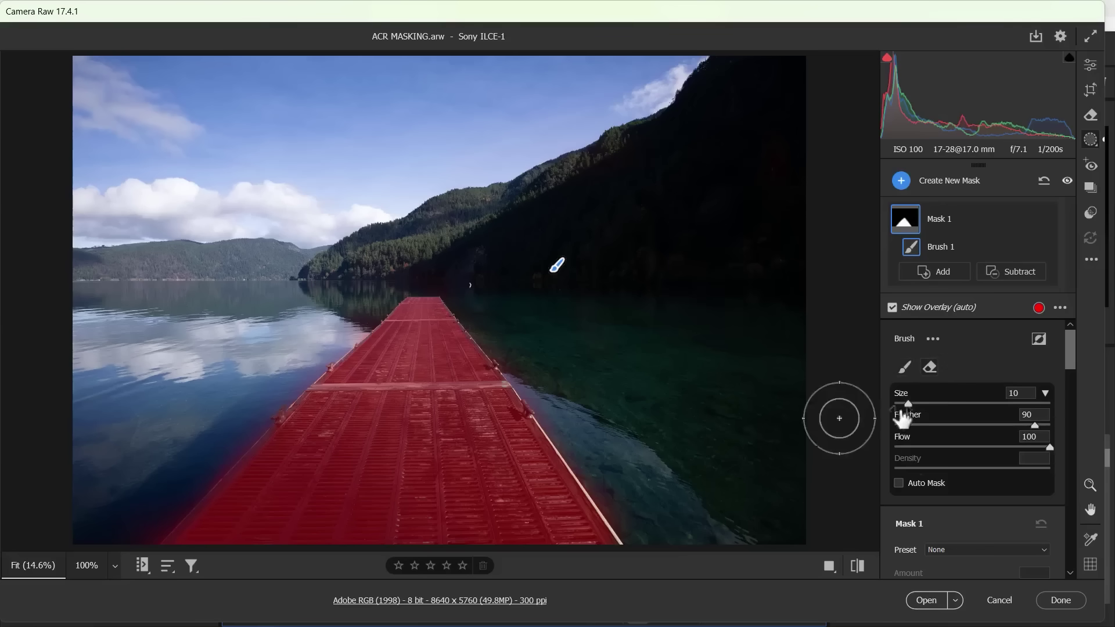
key(shift+bracketleft)
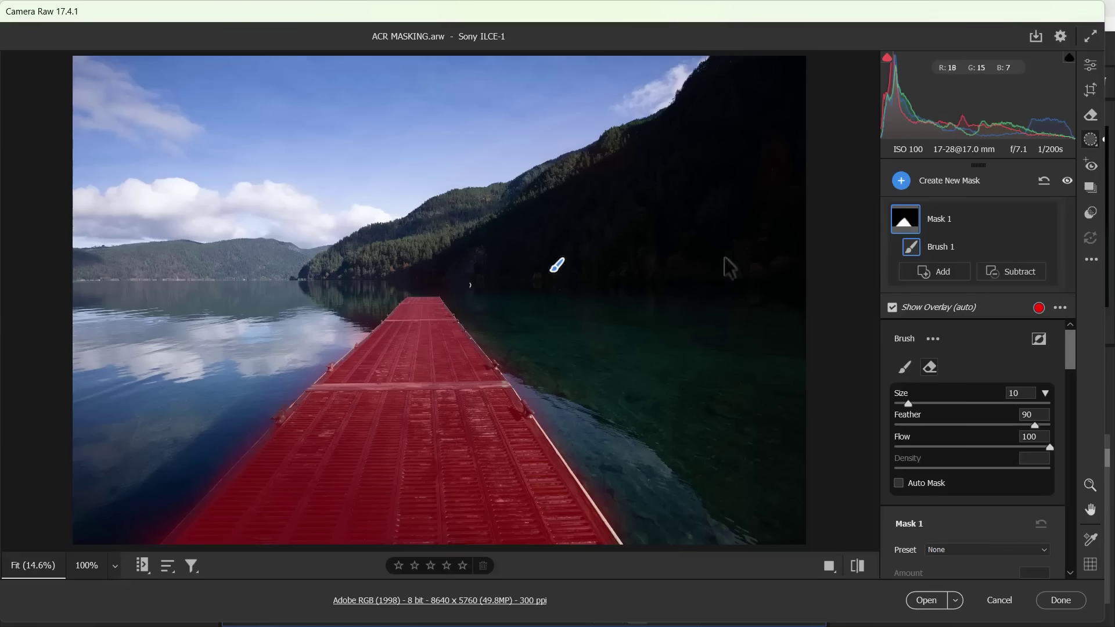
click(904, 367)
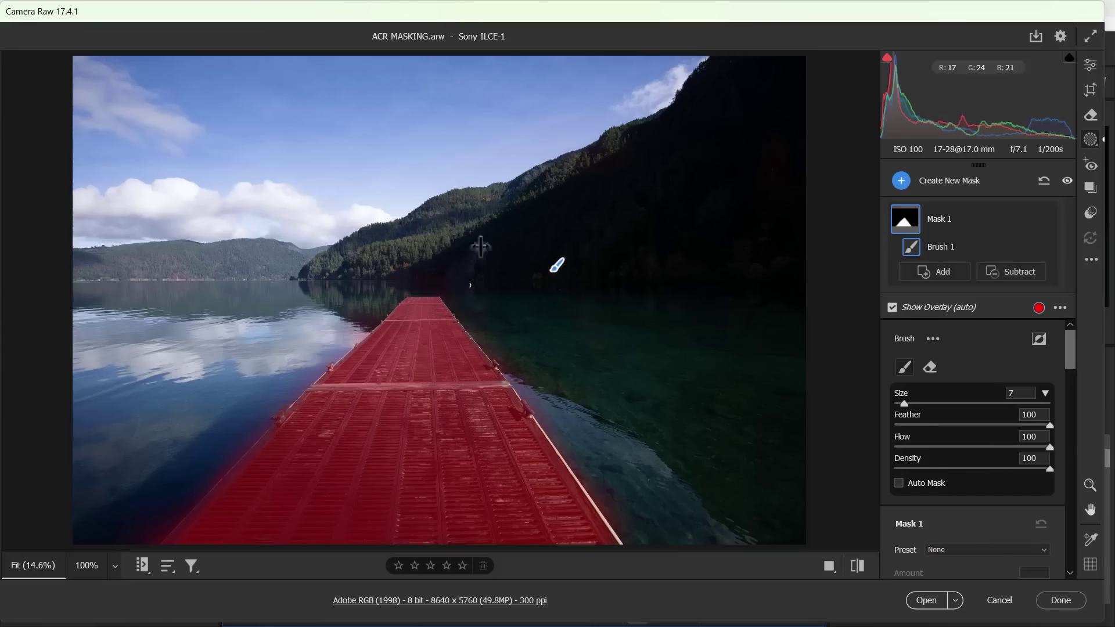
drag(138, 253, 348, 190)
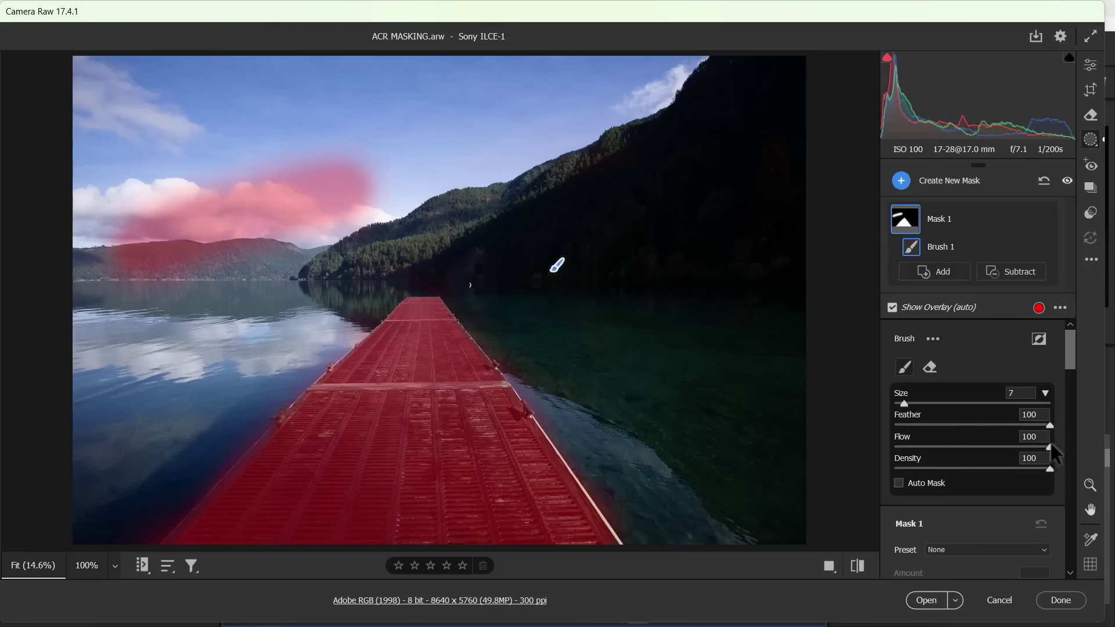
Step: Paint faint strokes on the hillside toward the water at flow 39, then flow 10
mouse_move(1033, 446)
mouse_down()
mouse_move(953, 446)
mouse_move(965, 447)
mouse_up()
drag(515, 219, 631, 214)
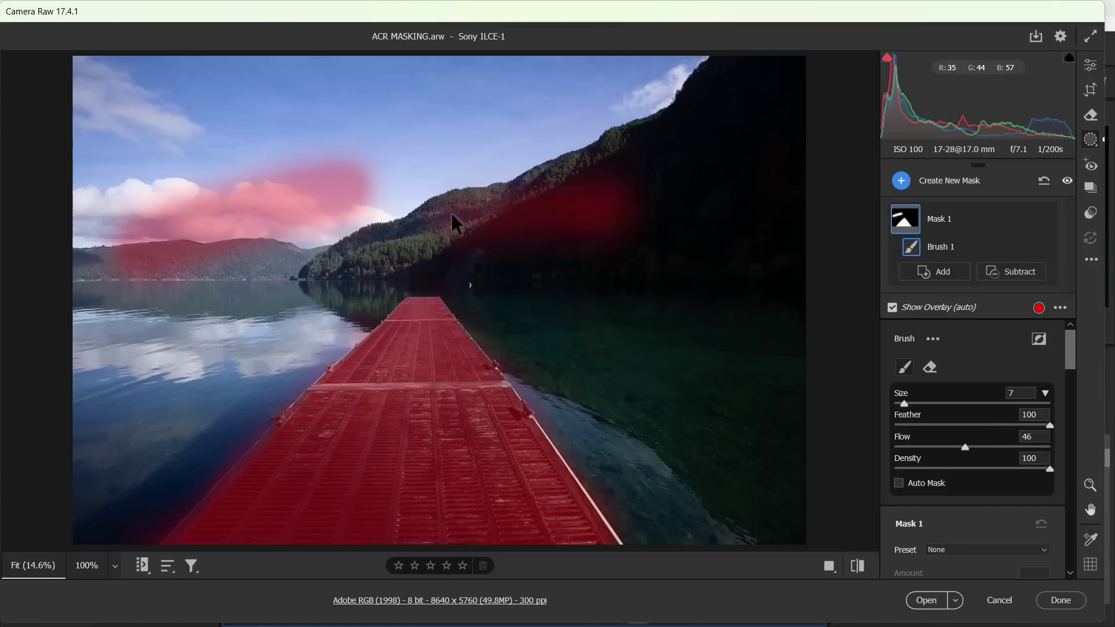
drag(965, 447, 910, 447)
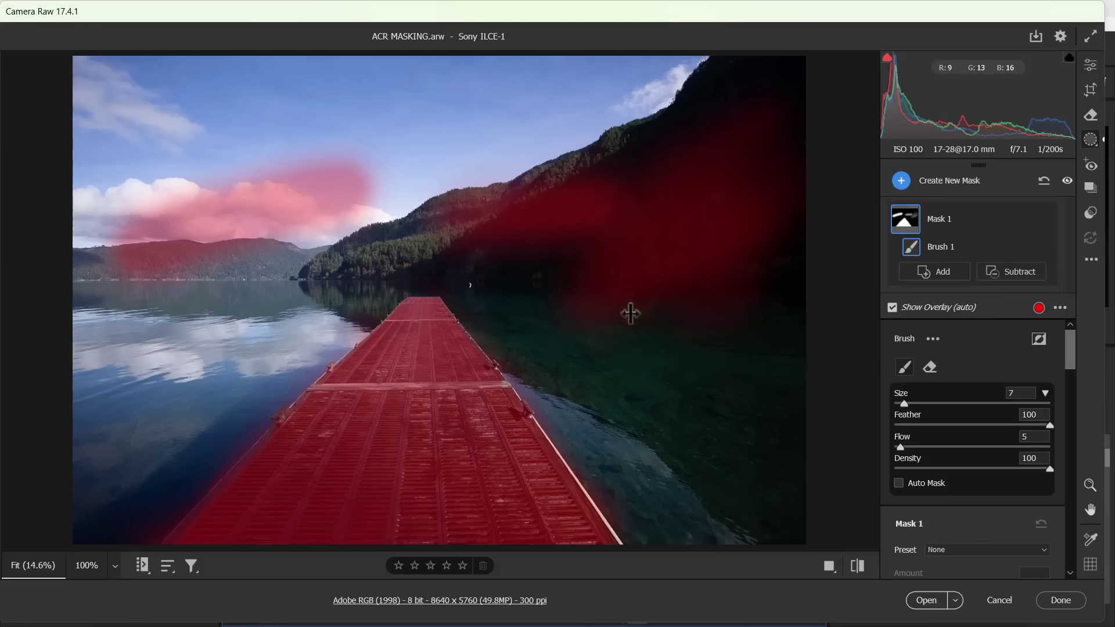
drag(729, 263, 642, 332)
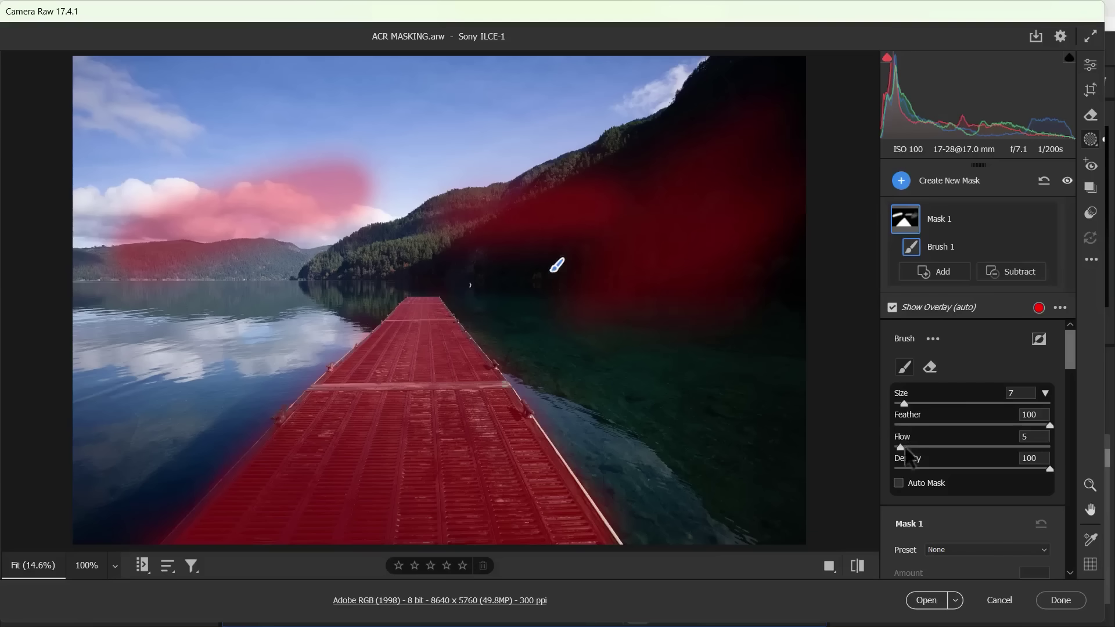
Step: Raise flow to 100, paint up the dark mountain slope, then lower density to about 59
drag(932, 445, 997, 448)
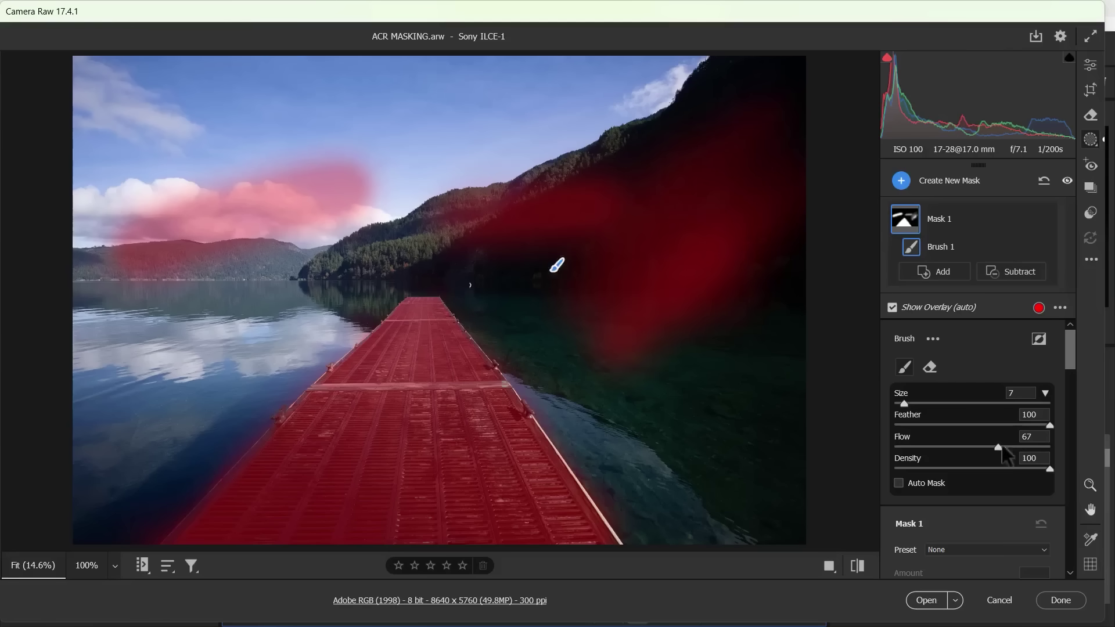
drag(1068, 441, 1072, 447)
mouse_move(649, 274)
mouse_down()
mouse_move(577, 203)
mouse_move(688, 123)
mouse_move(676, 177)
mouse_up()
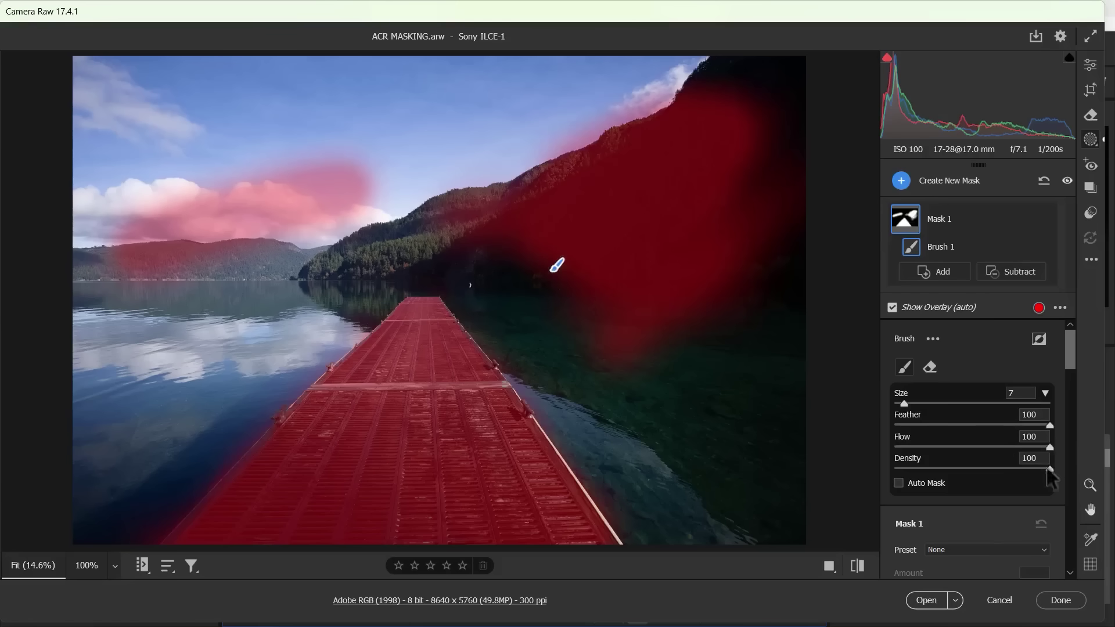
mouse_move(1050, 469)
mouse_down()
mouse_move(924, 470)
mouse_move(981, 471)
mouse_up()
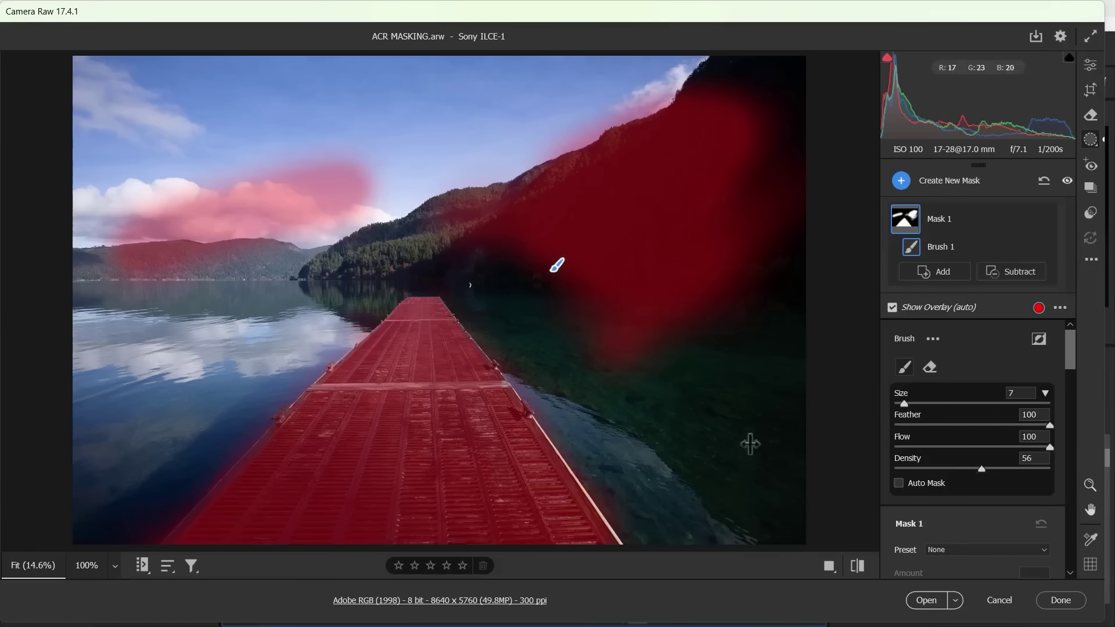
Step: Add the lower-right water beside the pier to the mask and set mask Exposure to +4.00
click(673, 388)
drag(765, 369, 773, 431)
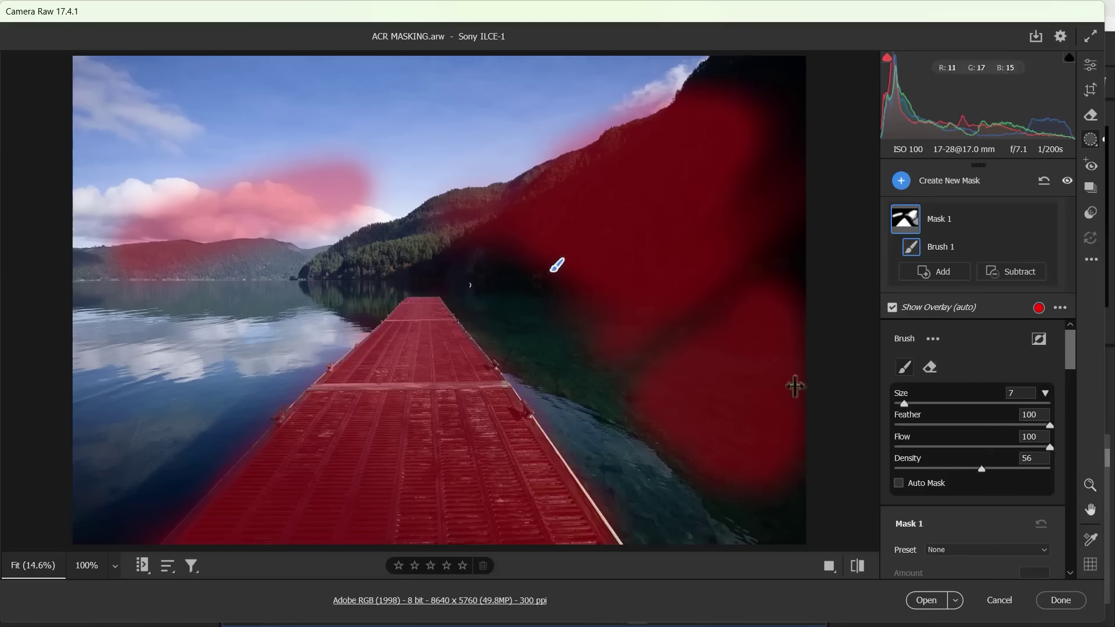
drag(1069, 342, 1074, 367)
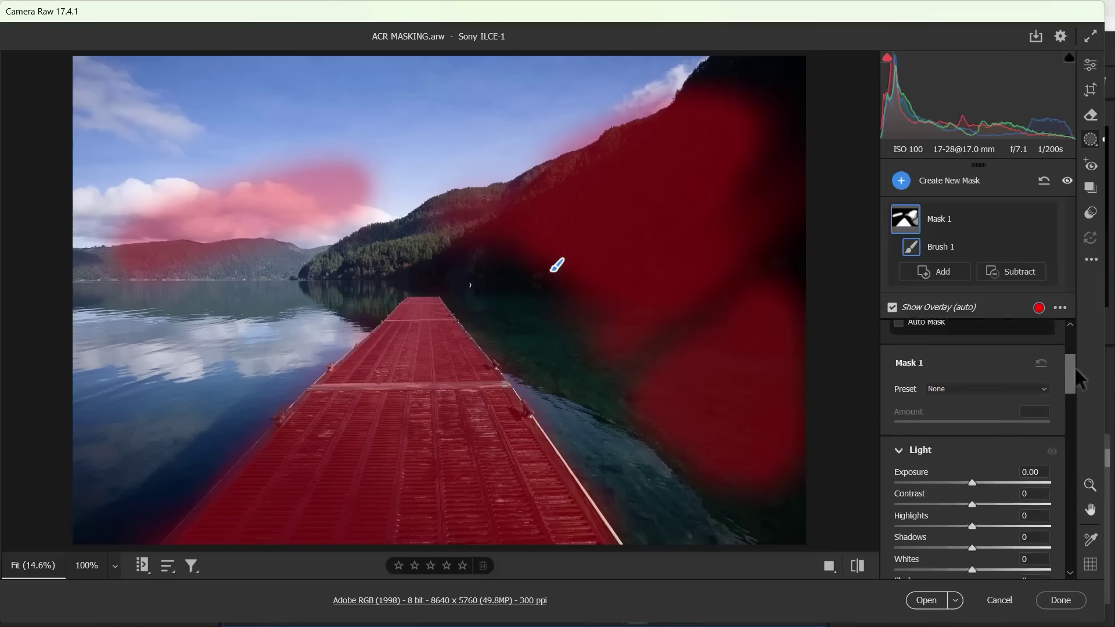
drag(972, 467, 1108, 468)
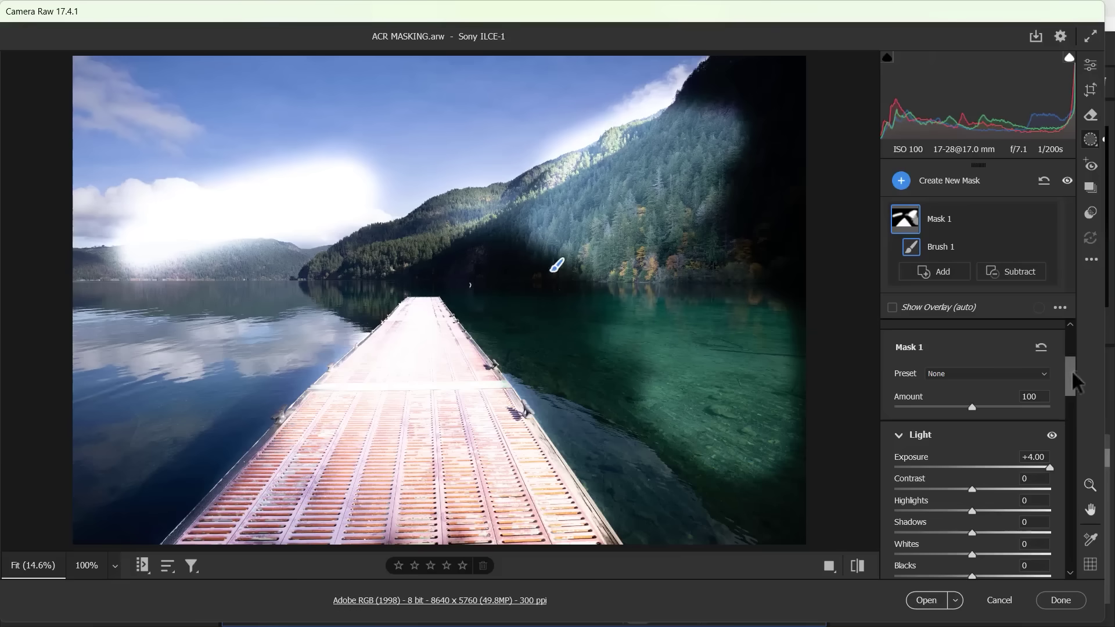
drag(1071, 370, 1068, 338)
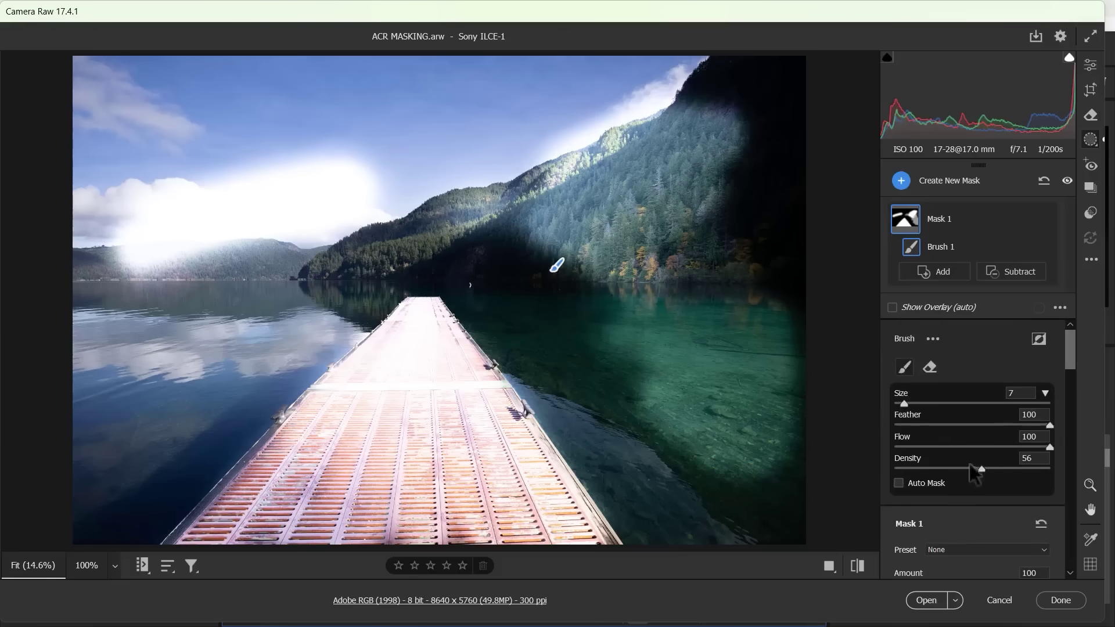
Step: Lower the density and repaint to tone down the brightening on the water and shoreline trees
drag(982, 468, 940, 468)
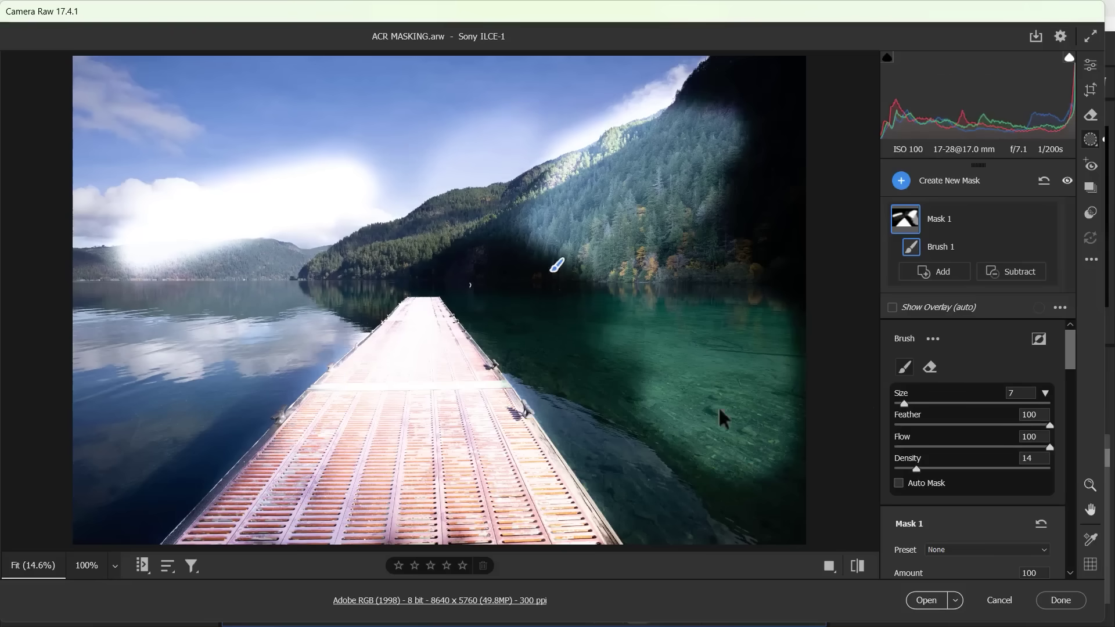
mouse_move(678, 396)
mouse_down()
mouse_move(710, 454)
mouse_move(619, 372)
mouse_move(656, 325)
mouse_move(799, 316)
mouse_move(785, 364)
mouse_up()
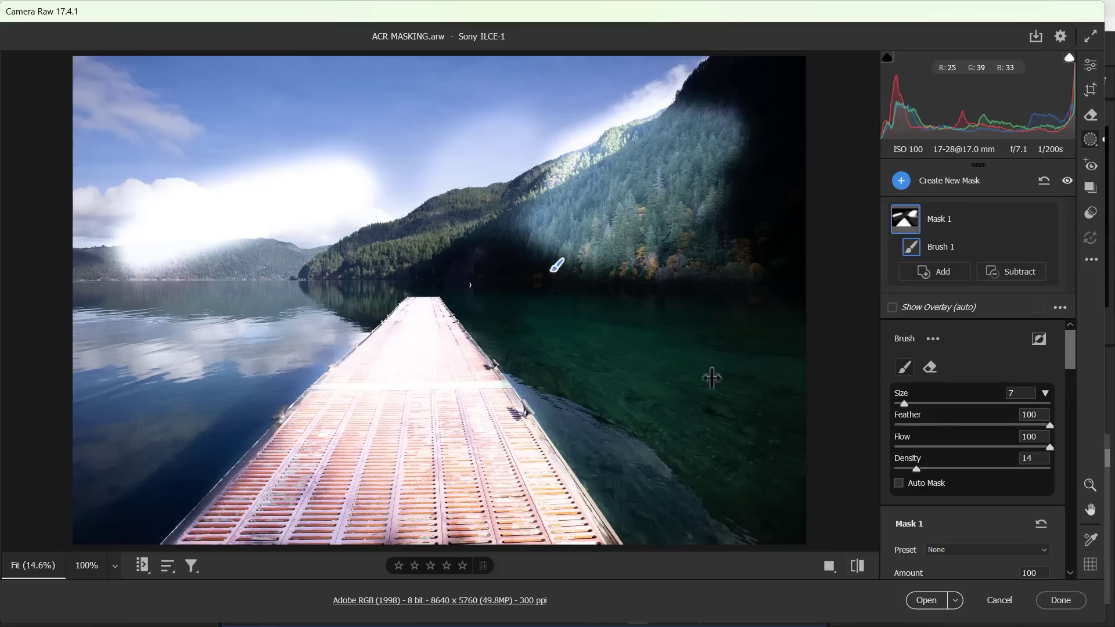
drag(546, 286, 762, 283)
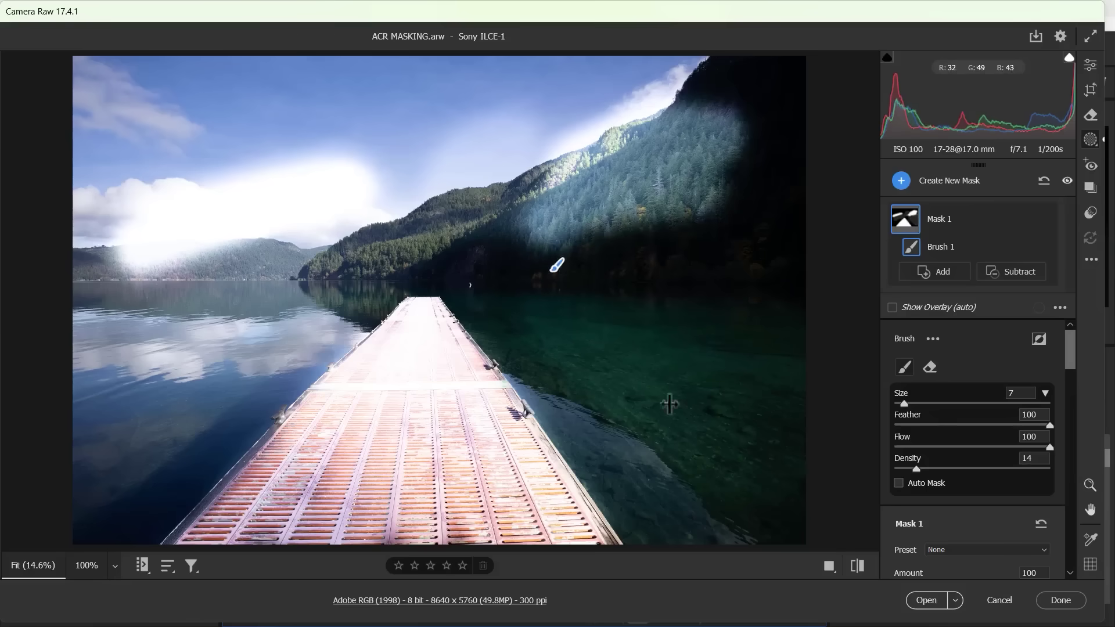
Step: Raise density to 64 and brighten the green water right of the dock
drag(950, 468, 995, 468)
mouse_move(646, 307)
mouse_down()
mouse_move(591, 339)
mouse_move(665, 368)
mouse_move(614, 295)
mouse_move(652, 252)
mouse_move(656, 228)
mouse_up()
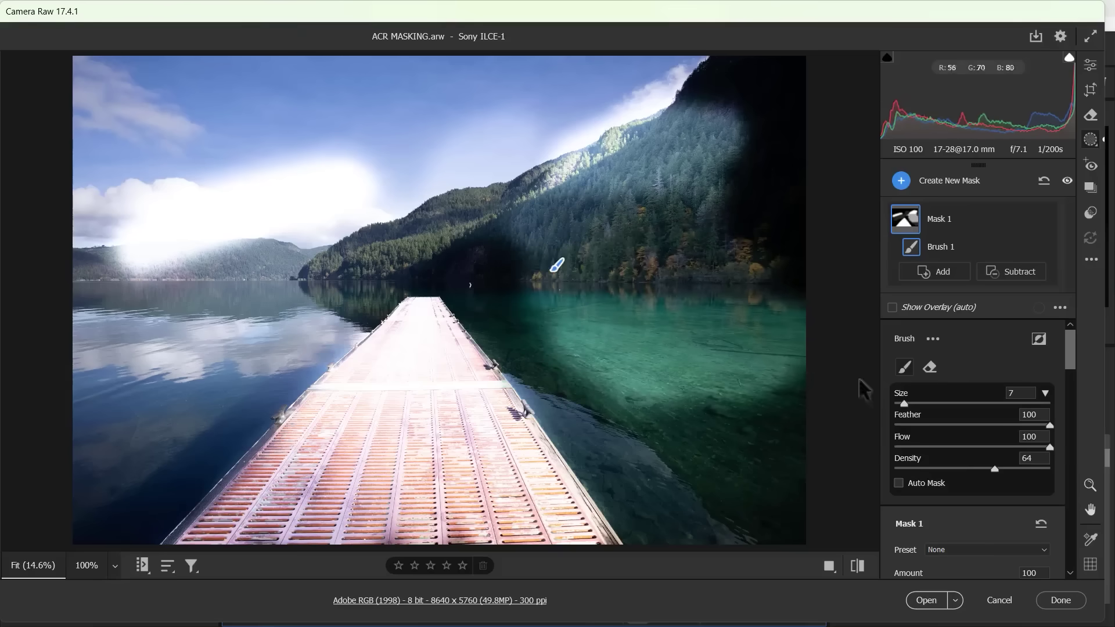
drag(1068, 354, 1072, 378)
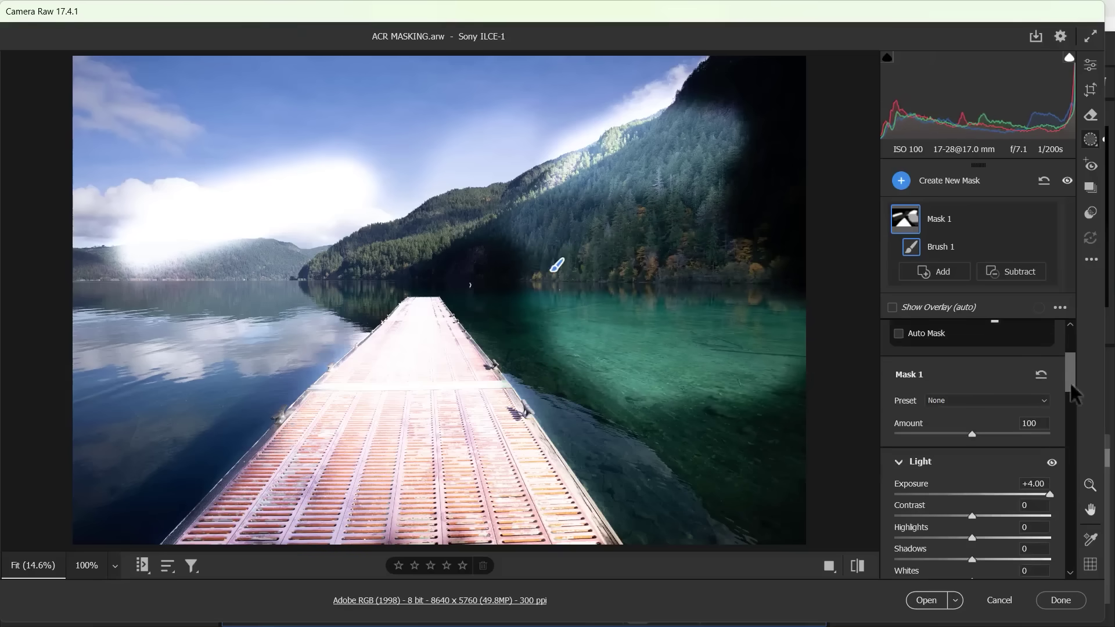
drag(1071, 385, 1070, 362)
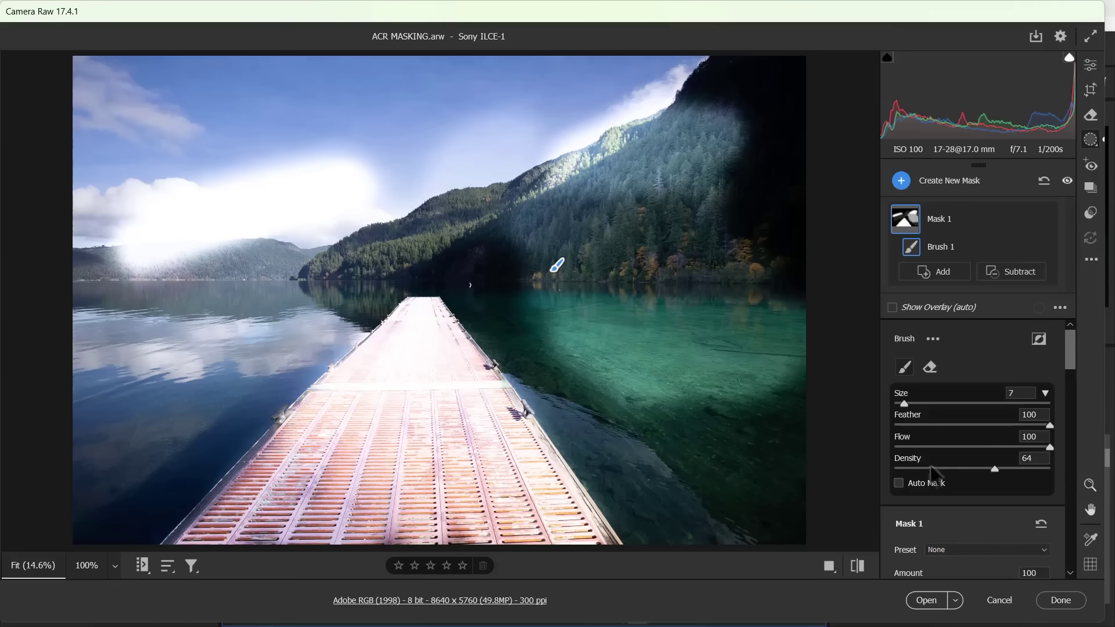
Step: At density 50, remove the brightening from the central mountains and refine the water right of the dock
drag(993, 469, 971, 468)
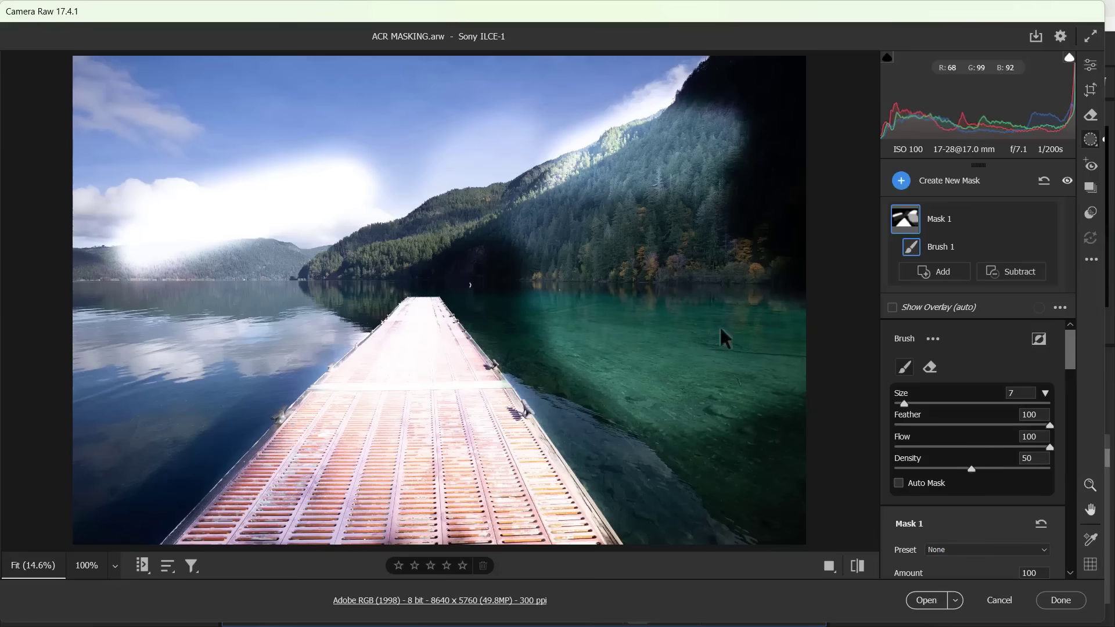
mouse_move(603, 303)
mouse_down()
mouse_move(562, 229)
mouse_move(662, 172)
mouse_move(693, 122)
mouse_move(766, 135)
mouse_move(286, 144)
mouse_move(353, 225)
mouse_move(746, 302)
mouse_up()
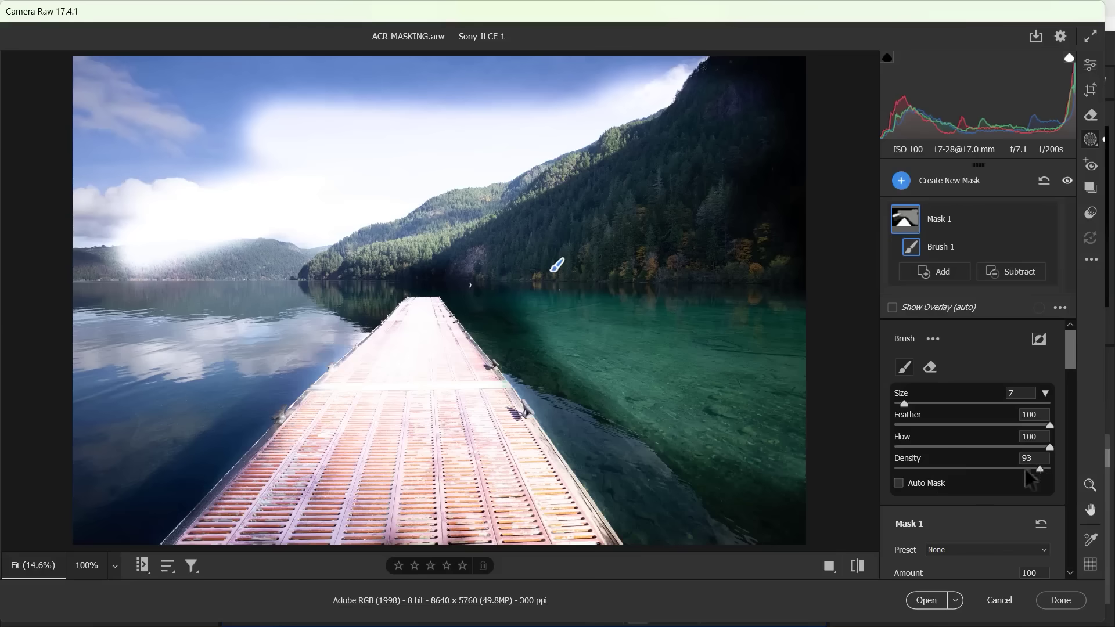
mouse_move(635, 311)
mouse_down()
mouse_move(722, 349)
mouse_move(615, 332)
mouse_move(755, 378)
mouse_up()
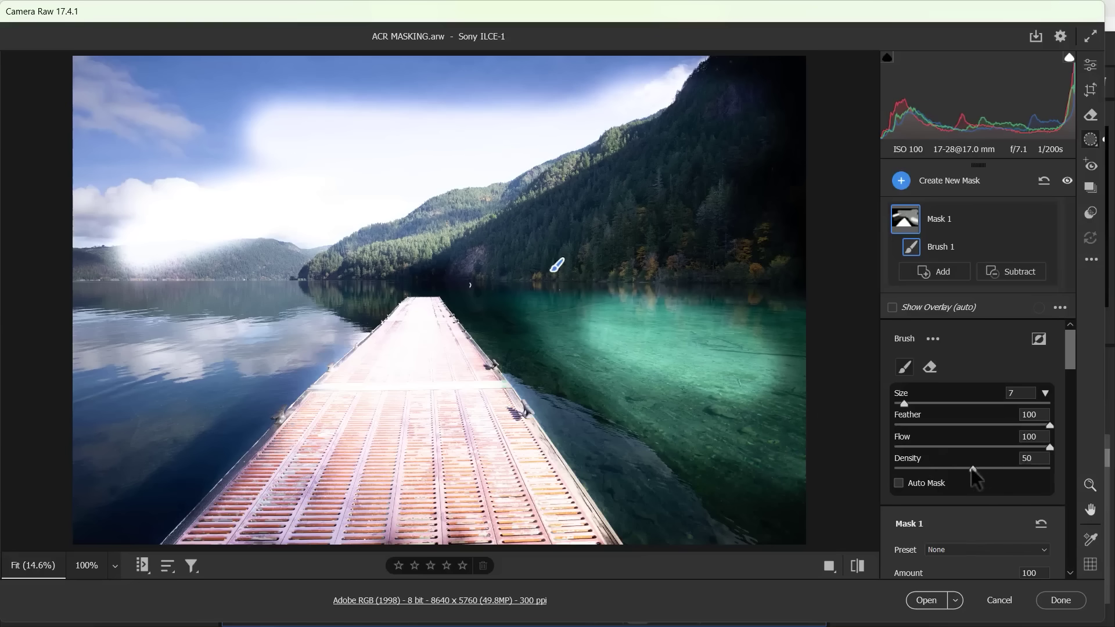
mouse_move(574, 342)
alt+mouse_down()
mouse_move(766, 393)
mouse_move(603, 339)
alt+mouse_up()
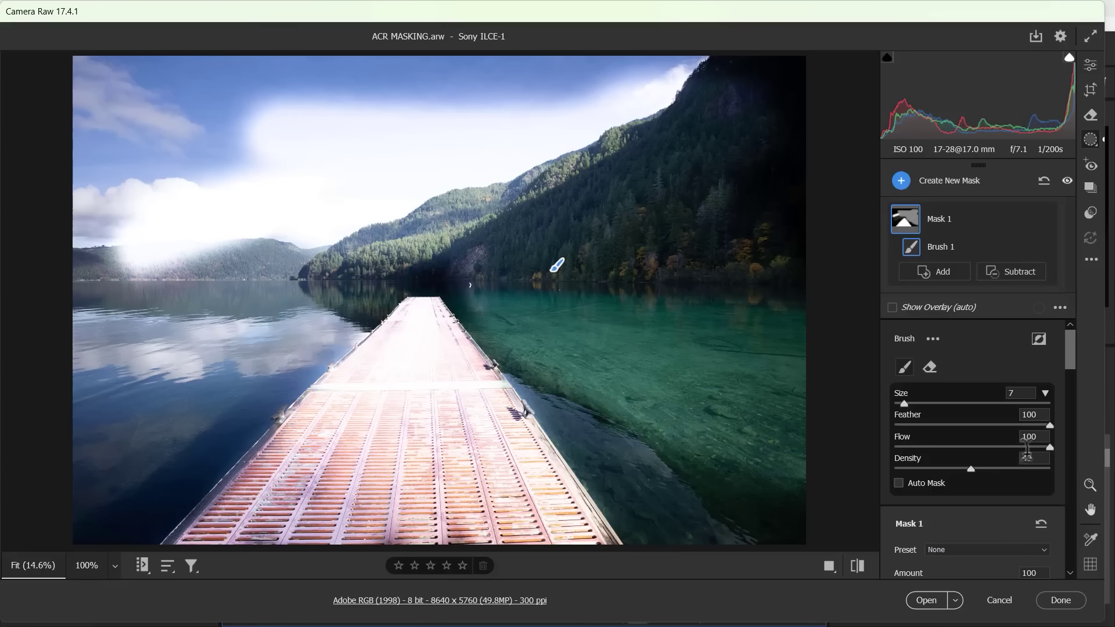
mouse_move(967, 219)
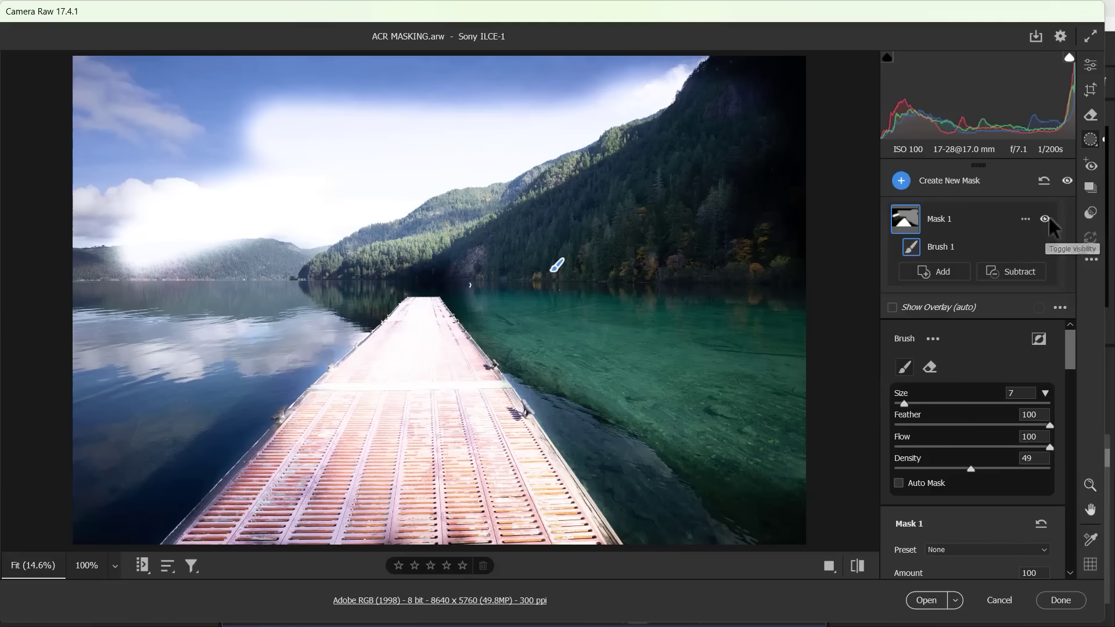
Step: Delete Mask 1 and start a new, slightly larger Brush mask
click(1044, 181)
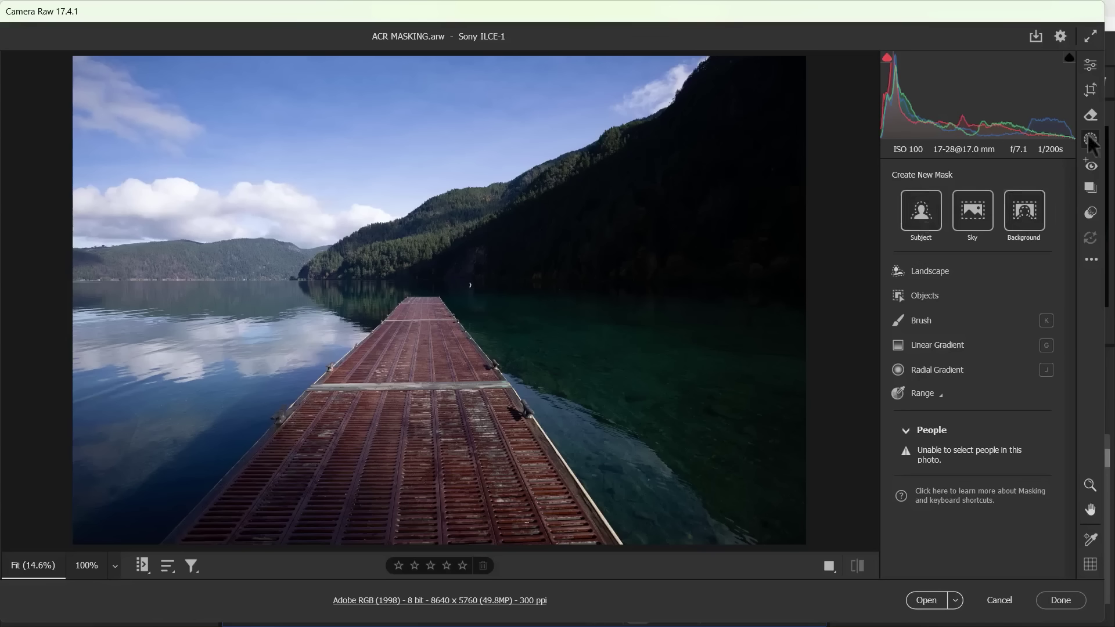
click(922, 320)
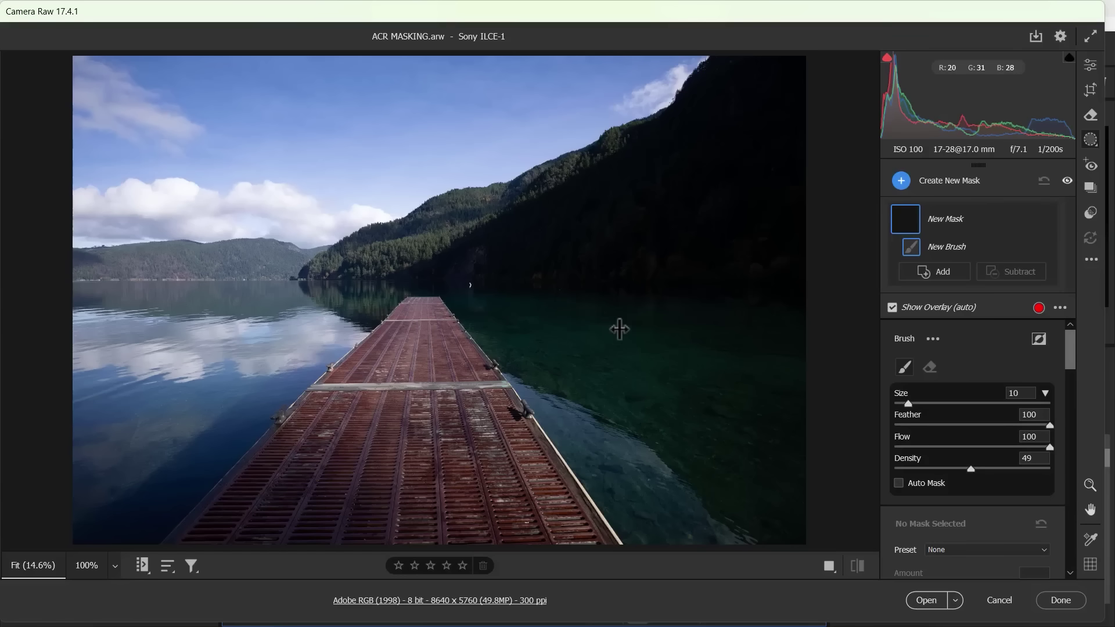
key(bracketright)
Step: Paint the dark right hillside and the water beside the dock, with Auto Mask on
mouse_move(782, 107)
mouse_down()
mouse_move(602, 229)
mouse_move(584, 315)
mouse_move(747, 421)
mouse_move(776, 212)
mouse_move(744, 219)
mouse_move(800, 493)
mouse_up()
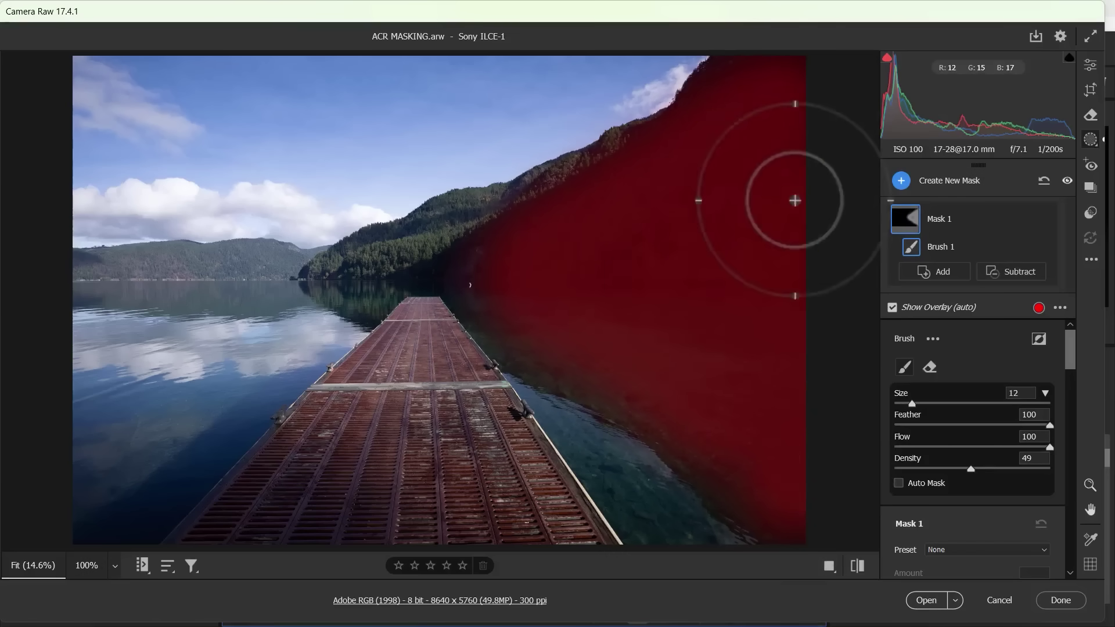
click(899, 483)
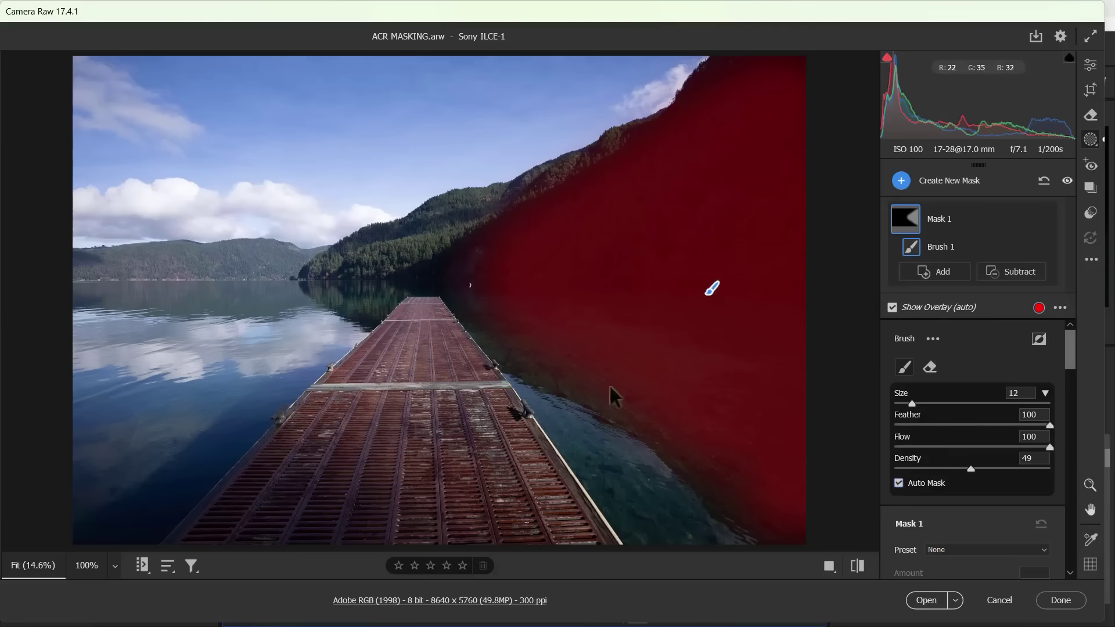
drag(603, 439, 673, 510)
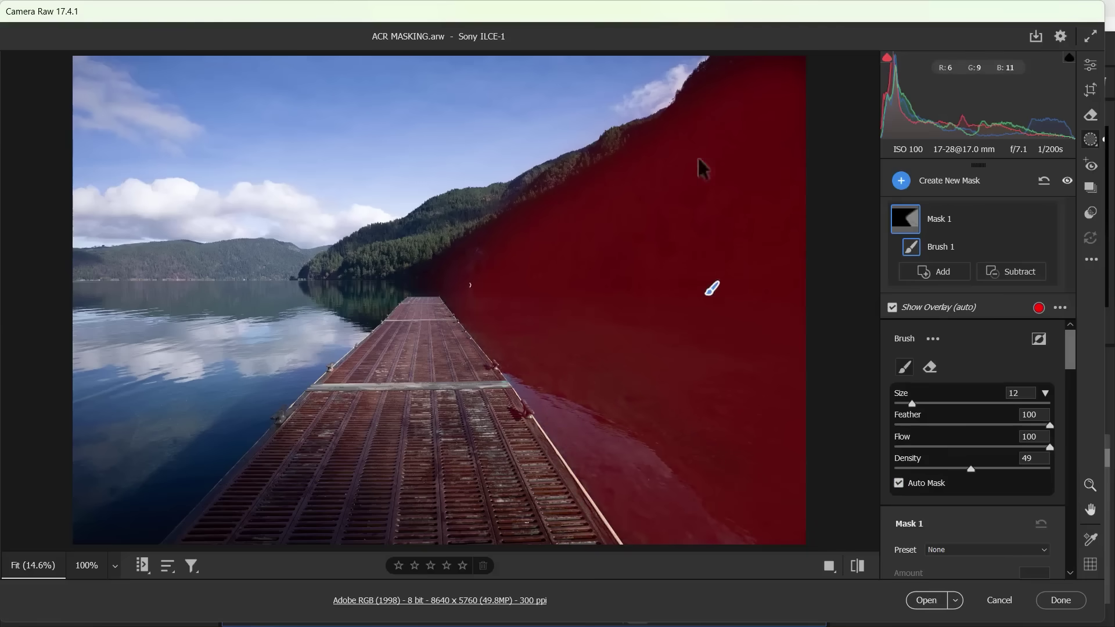
drag(472, 264, 479, 263)
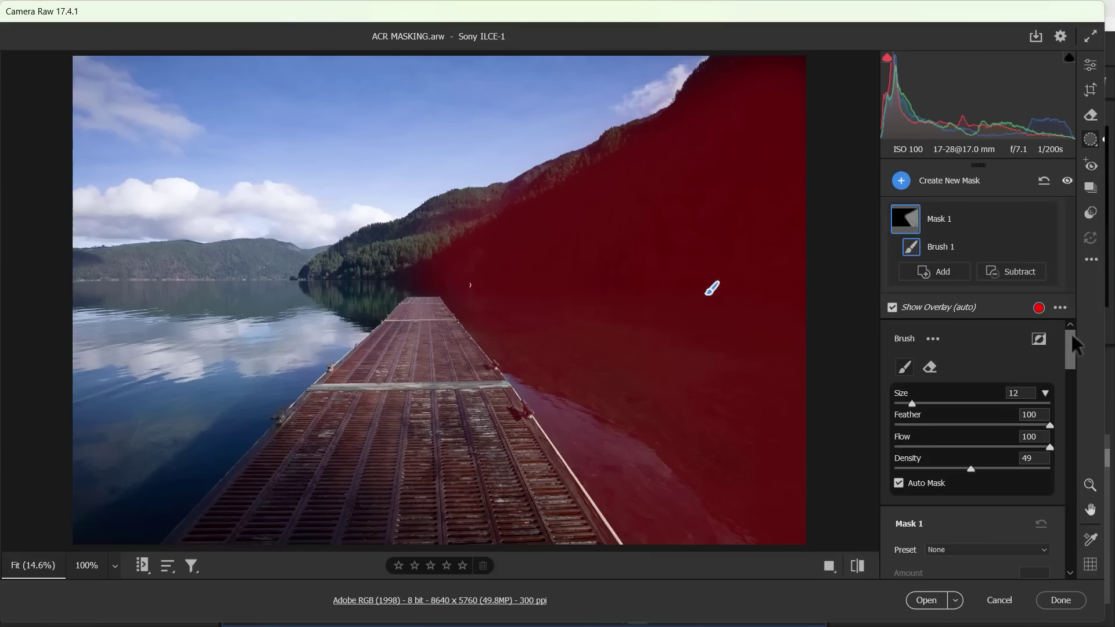
drag(1071, 332, 1068, 372)
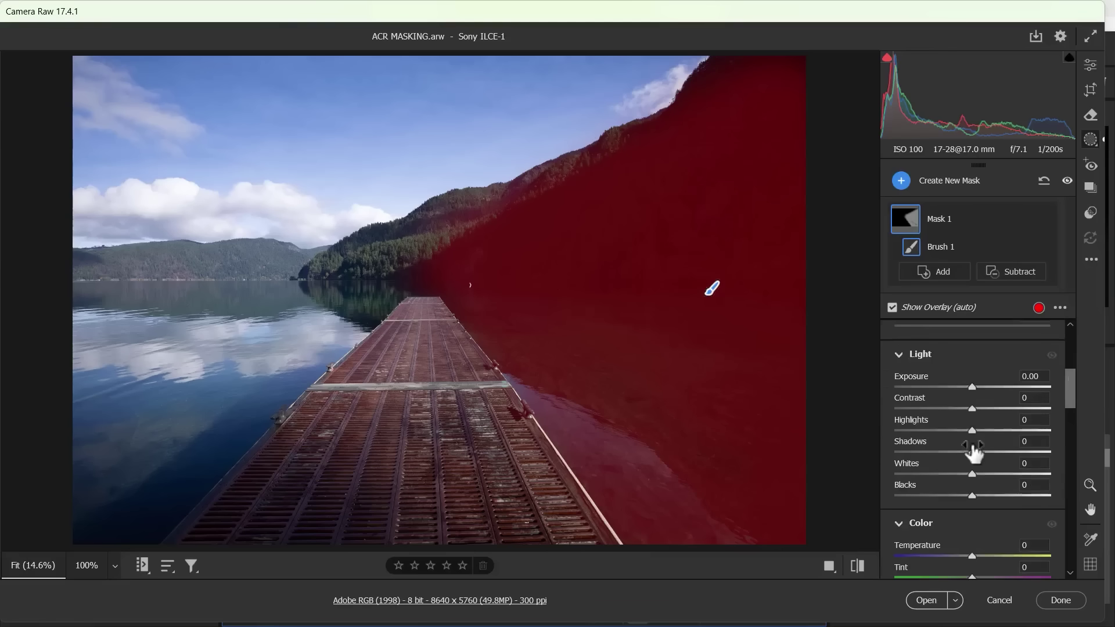
Step: Lift the hillside-and-water mask to Shadows +62 and Exposure +1.85
mouse_move(972, 452)
mouse_down()
mouse_move(911, 447)
mouse_move(1069, 457)
mouse_move(983, 458)
mouse_move(1027, 459)
mouse_move(1014, 451)
mouse_up()
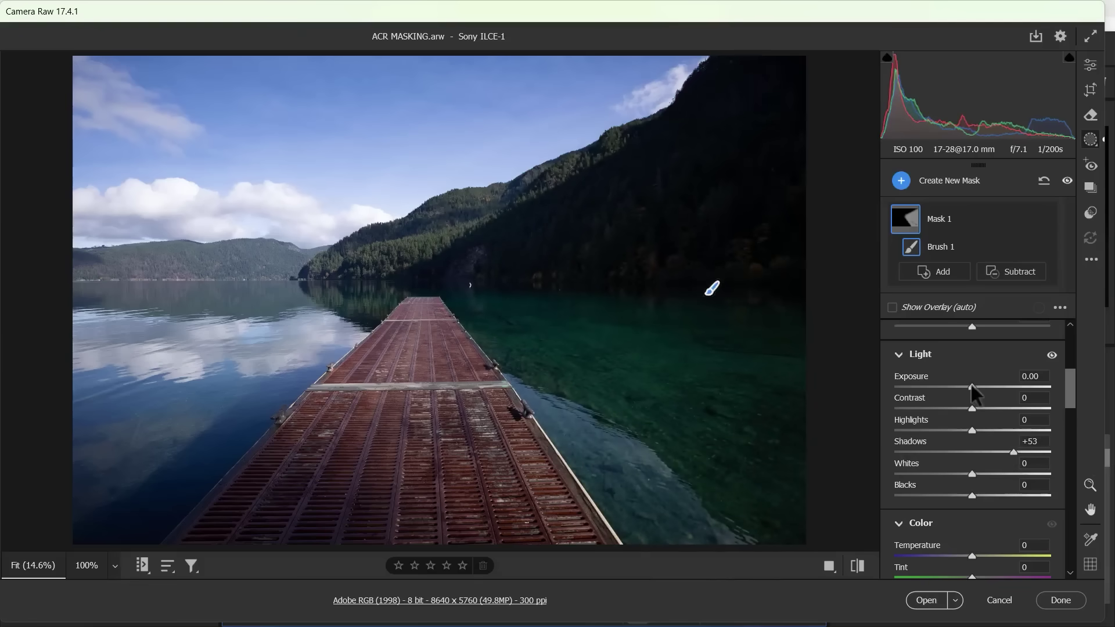
mouse_move(971, 385)
mouse_down()
mouse_move(1041, 385)
mouse_move(995, 386)
mouse_up()
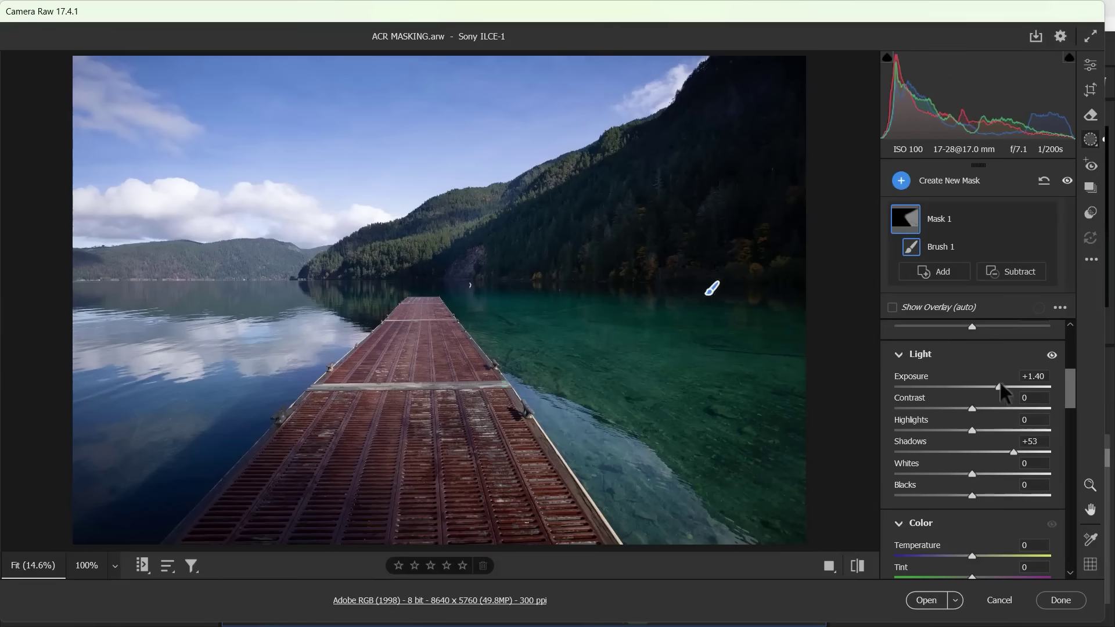
mouse_move(999, 387)
mouse_down()
mouse_move(970, 384)
mouse_move(1009, 386)
mouse_up()
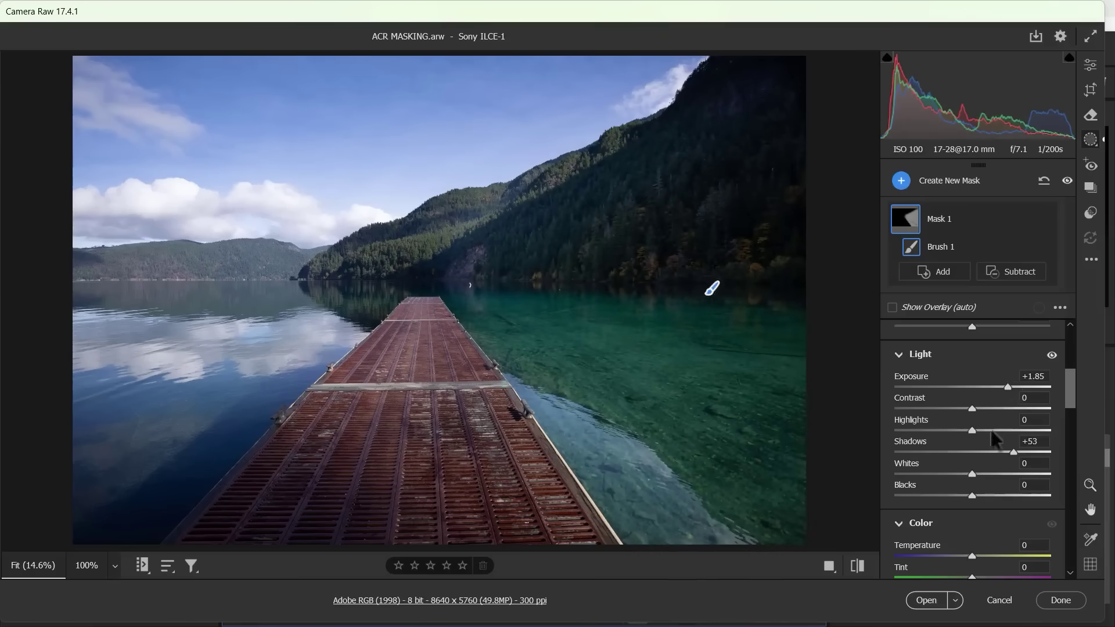
drag(1015, 452, 1021, 453)
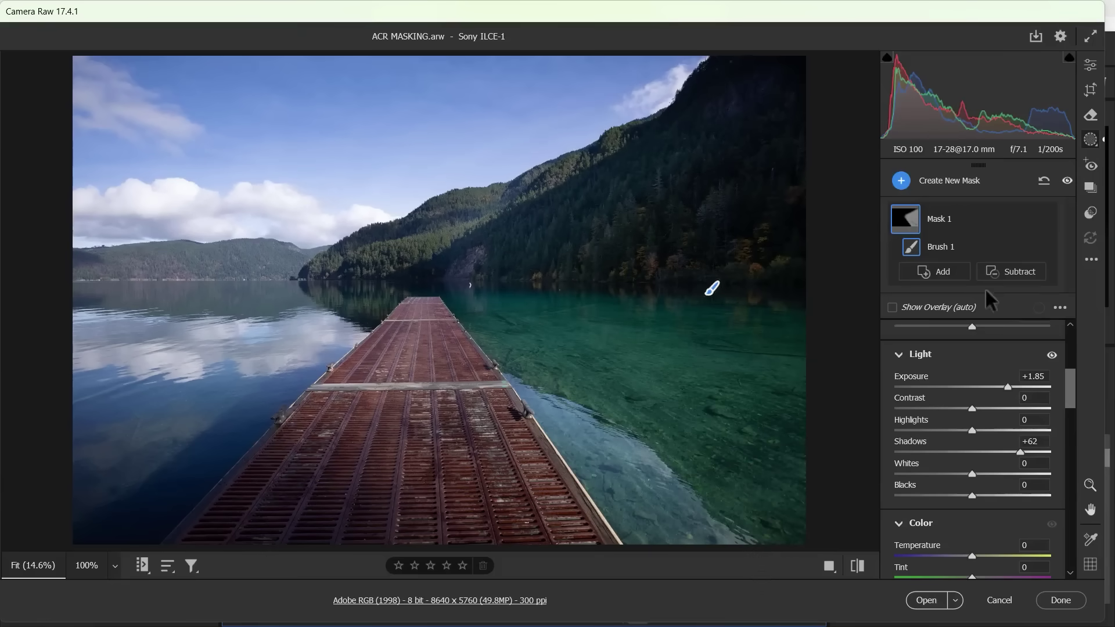
Step: Add a second brush mask painted over the right forested hillside
click(901, 181)
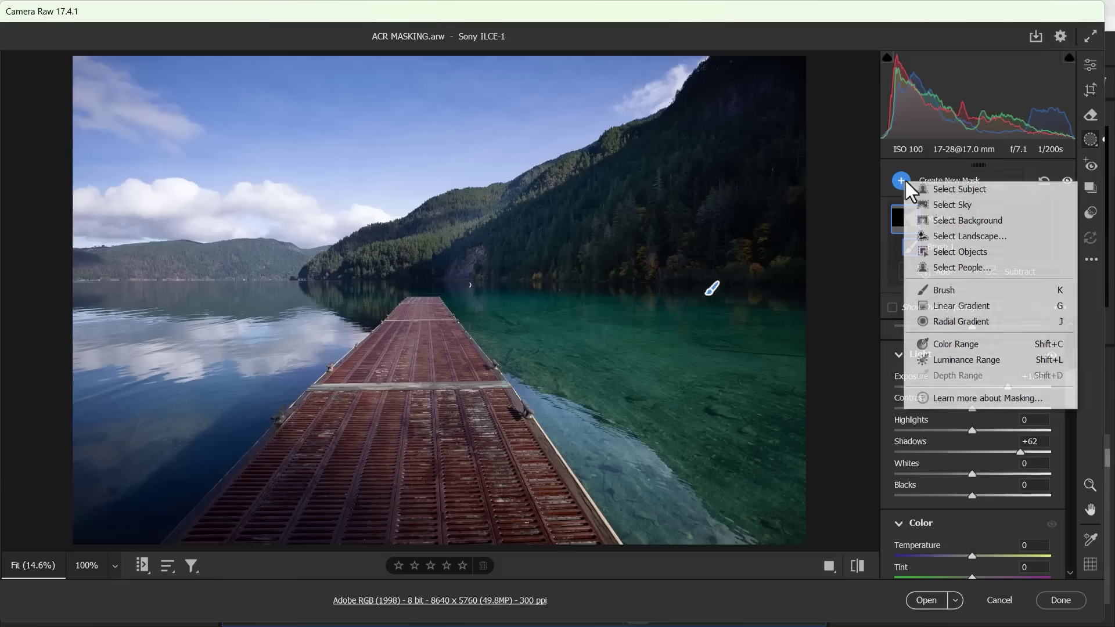
click(947, 290)
drag(536, 249, 615, 218)
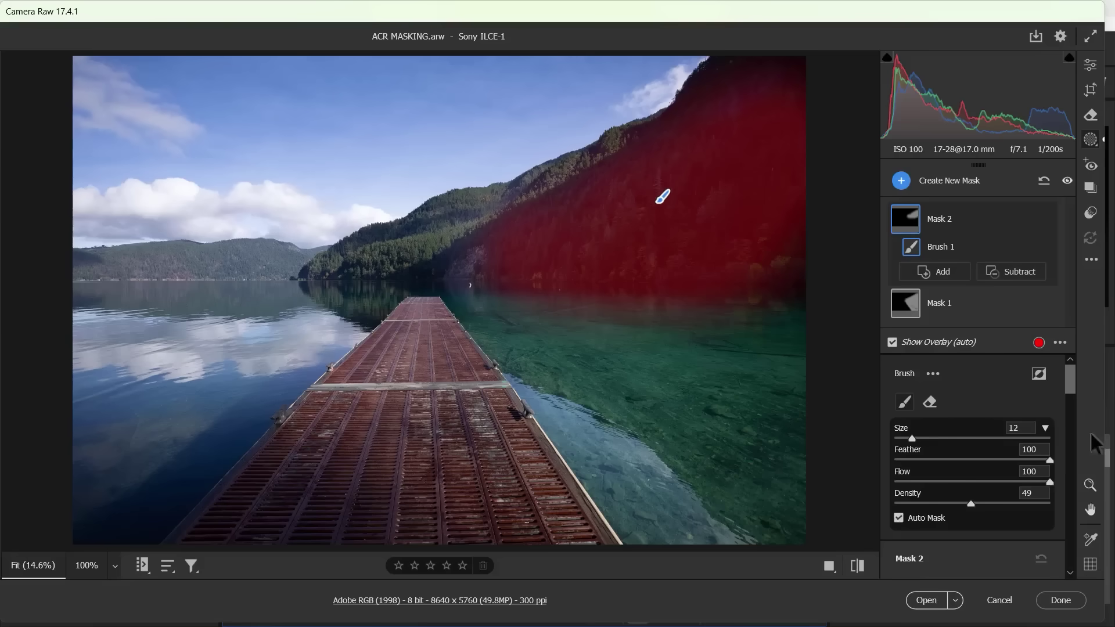
drag(1064, 368, 1068, 389)
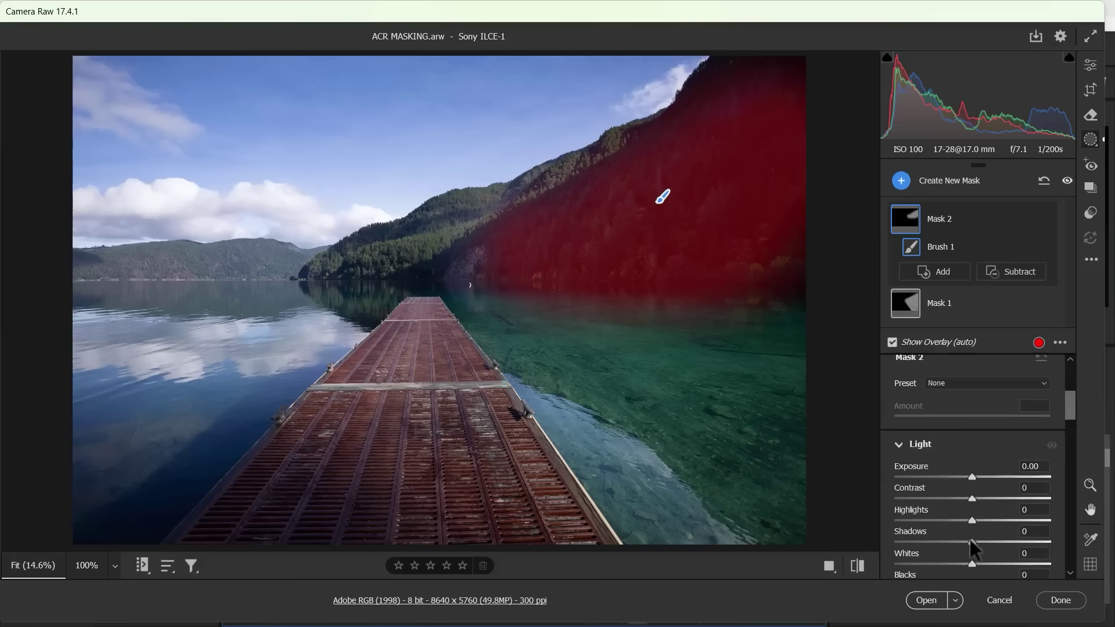
Step: Set the mountain mask to highlights -77, shadows +14 and exposure around +1.2
drag(970, 539, 1003, 543)
drag(978, 477, 995, 477)
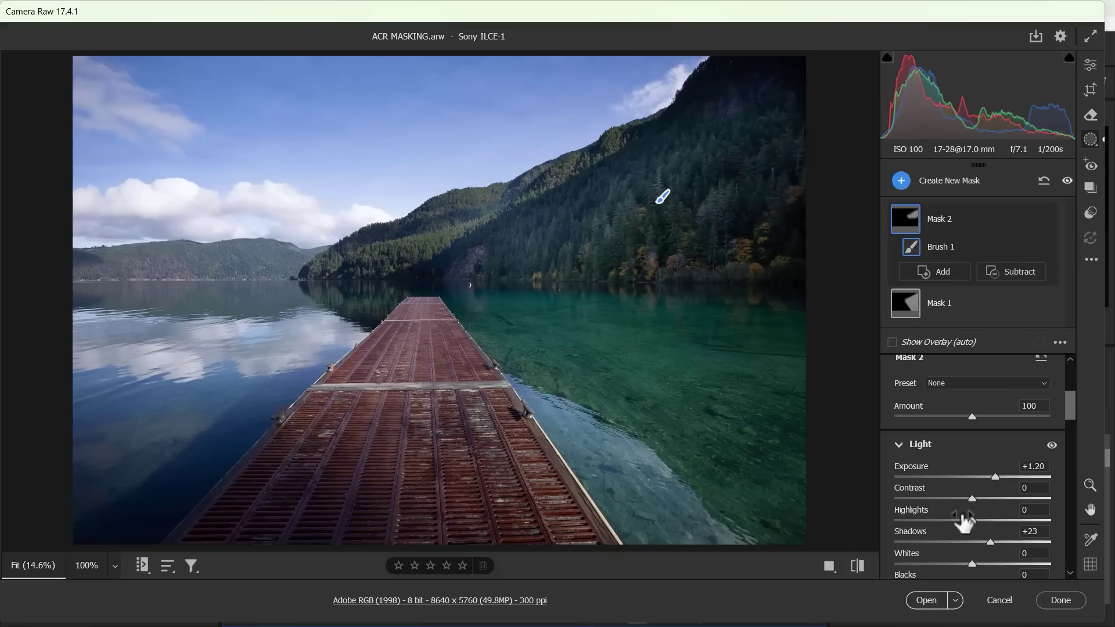
drag(972, 520, 912, 521)
drag(992, 543, 984, 539)
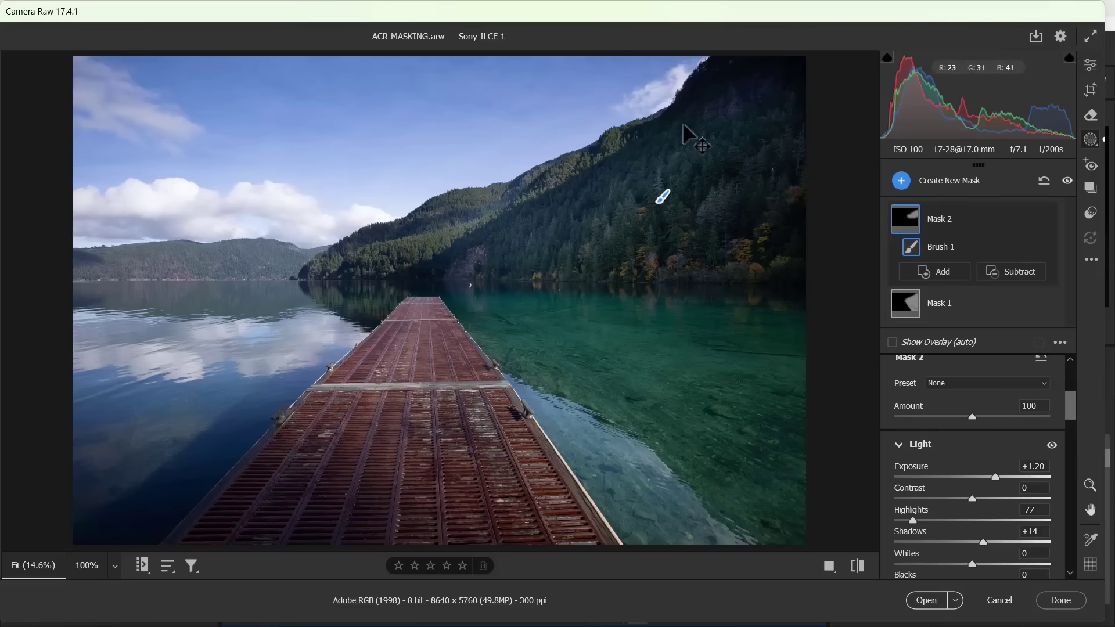
key(alt)
mouse_move(967, 303)
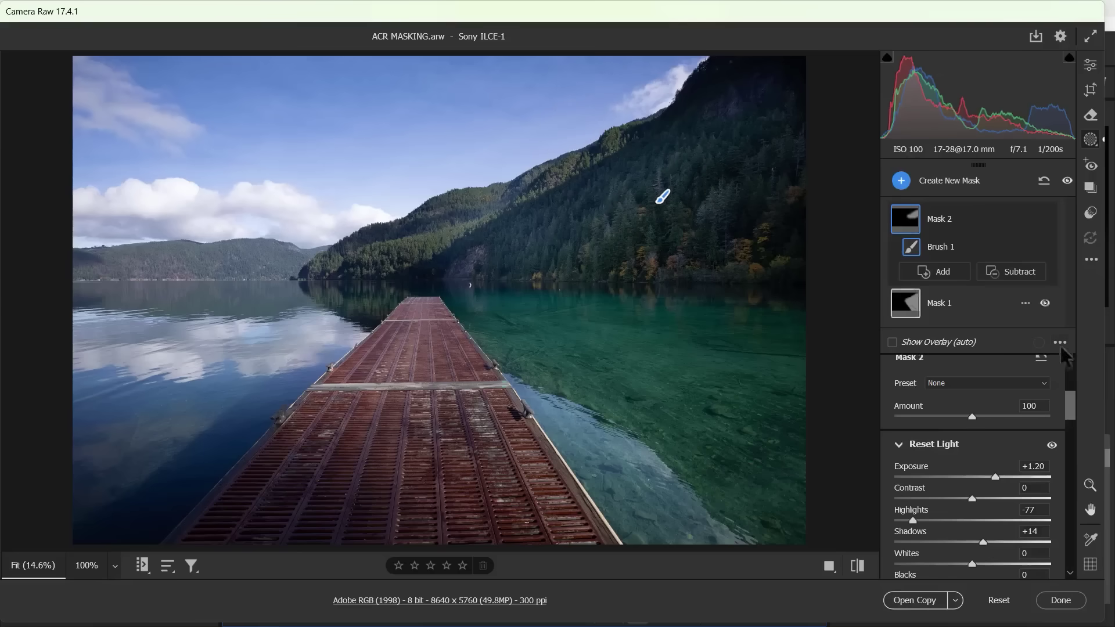
Step: Soften the masking brush to Feather 100 and drop its Flow to 21
drag(1068, 399, 1064, 367)
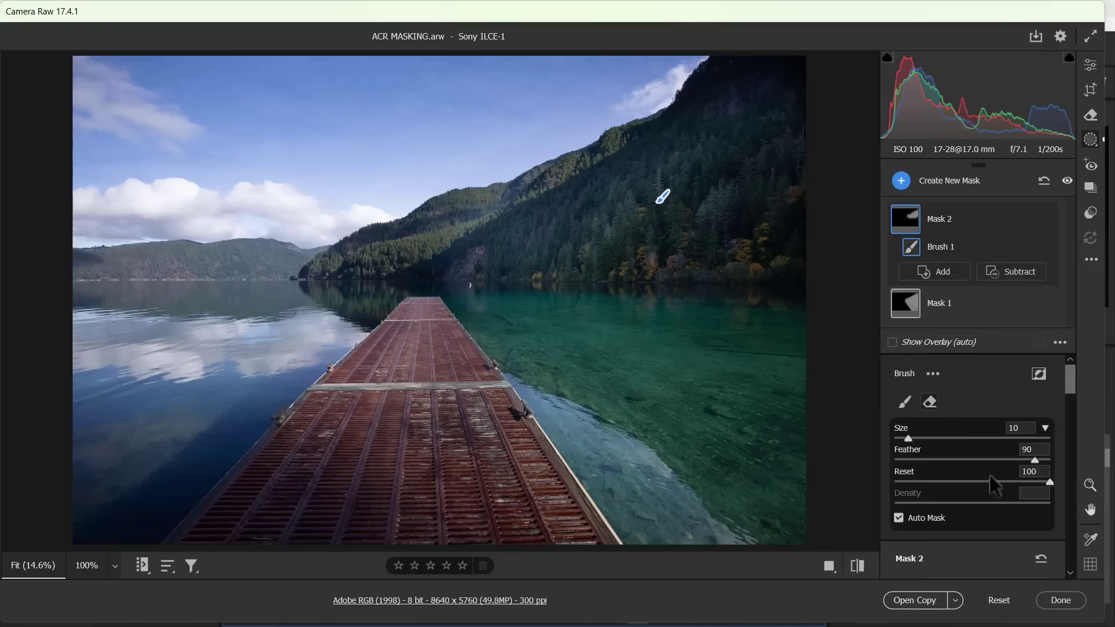
key(alt)
drag(1038, 460, 1071, 459)
drag(1011, 479, 945, 482)
drag(950, 481, 926, 482)
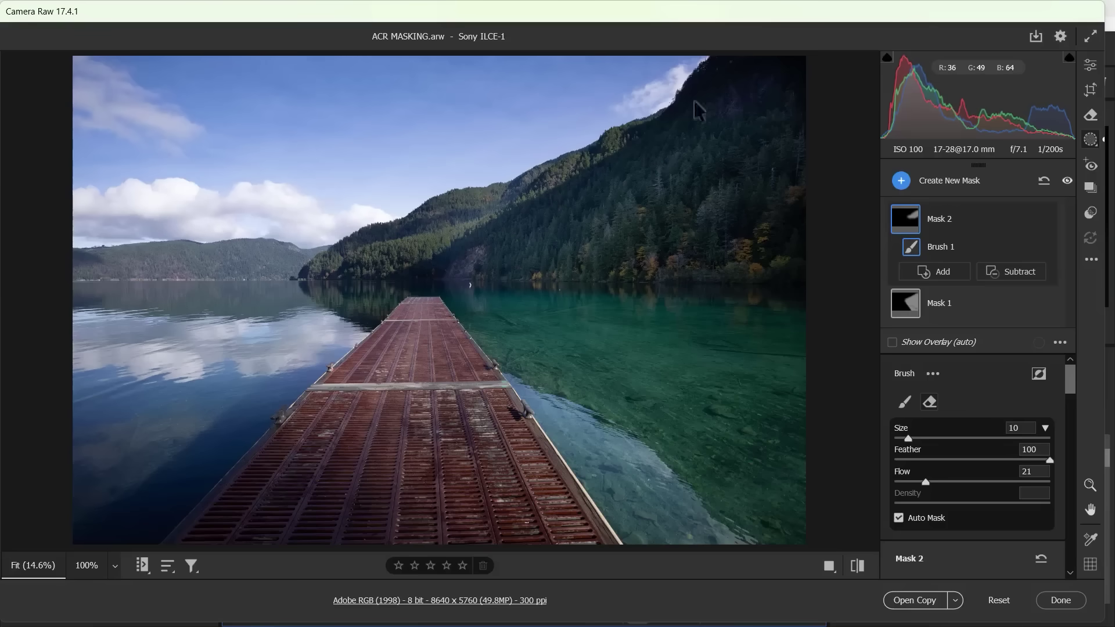
key(alt)
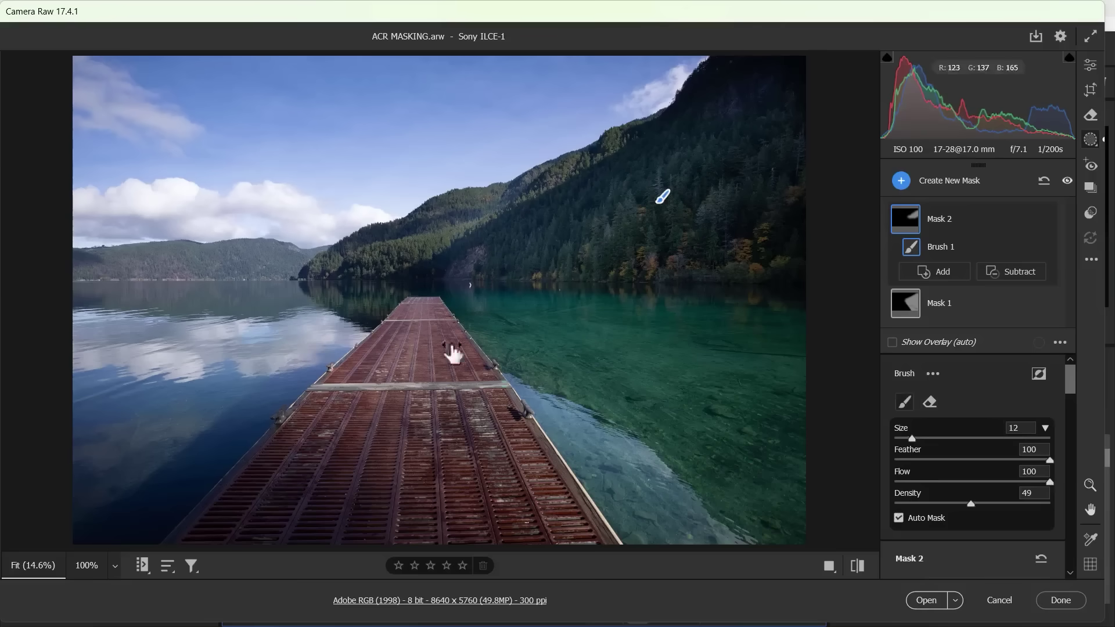
mouse_move(1043, 180)
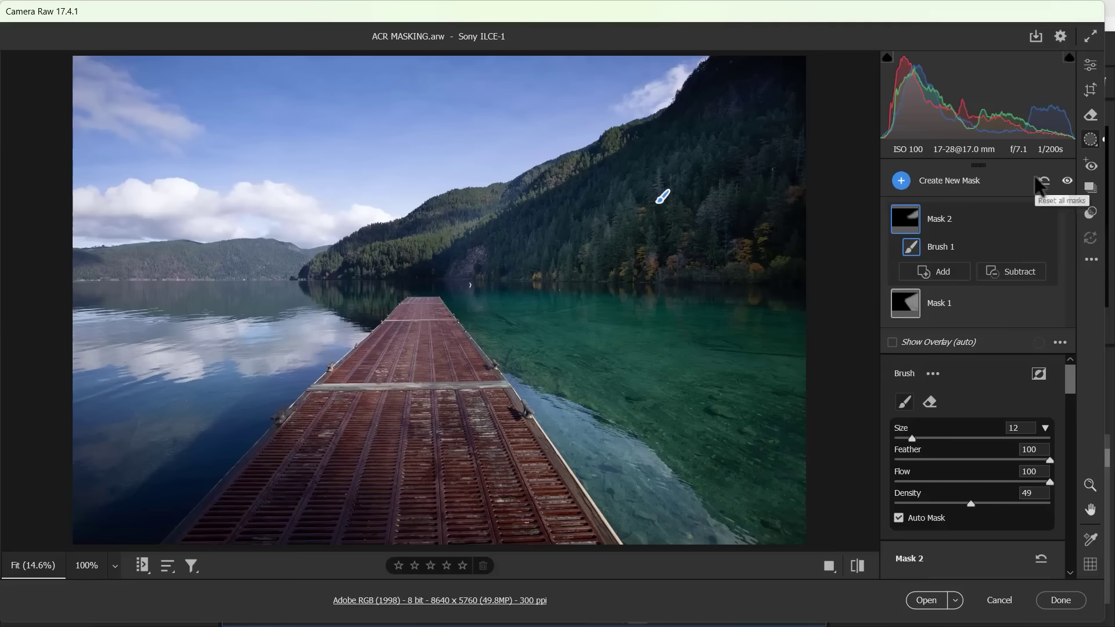
Step: Add a third brush mask painted over the left-side water and hills
click(901, 180)
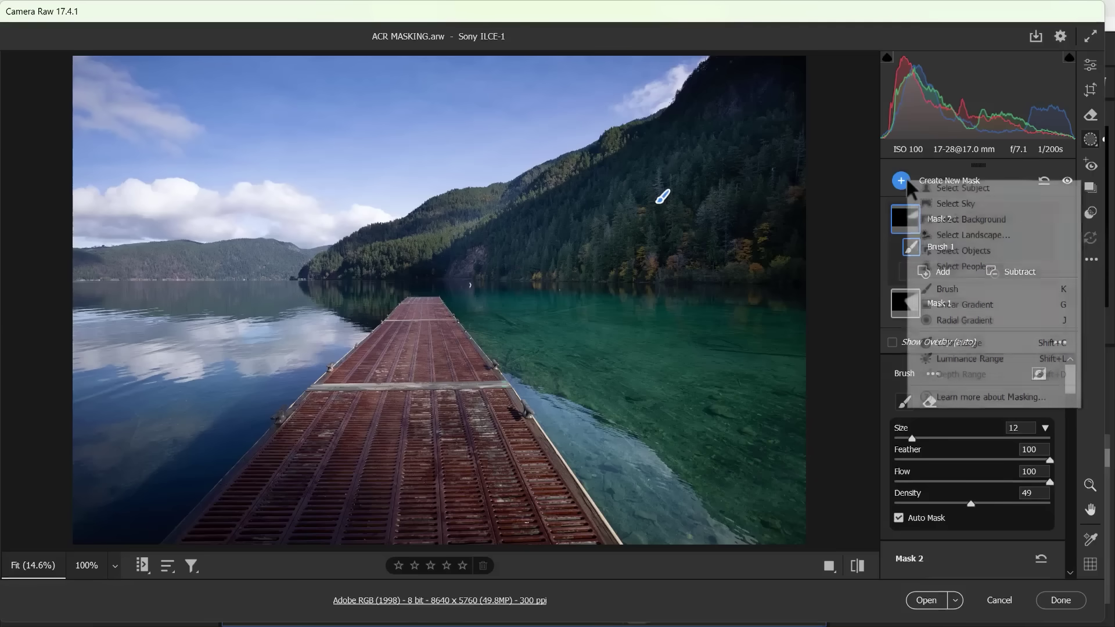
click(955, 286)
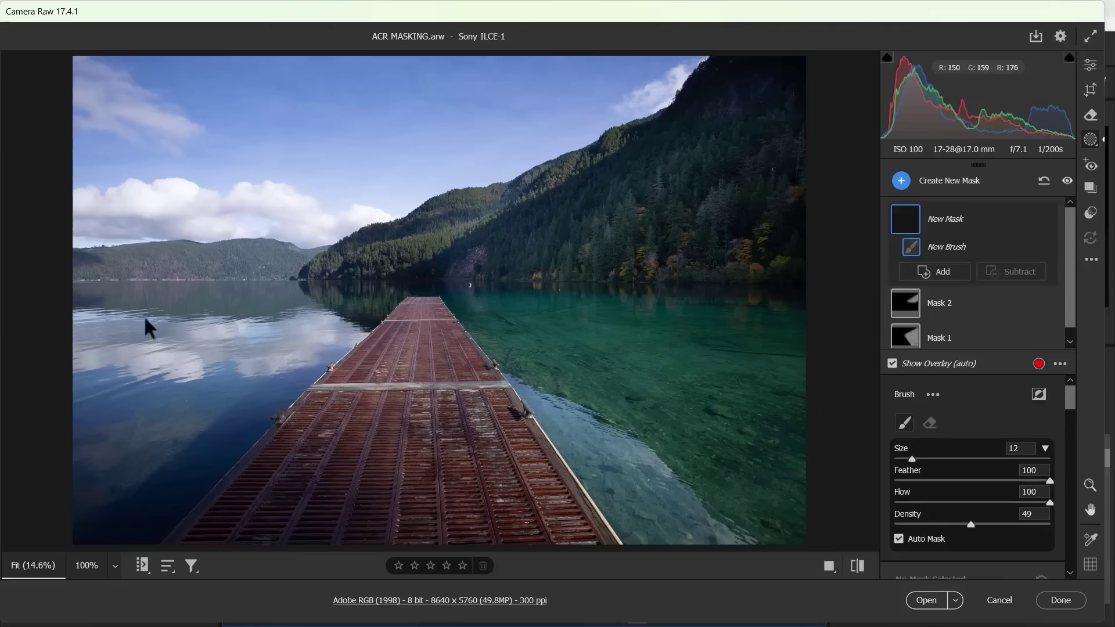
drag(81, 314, 108, 410)
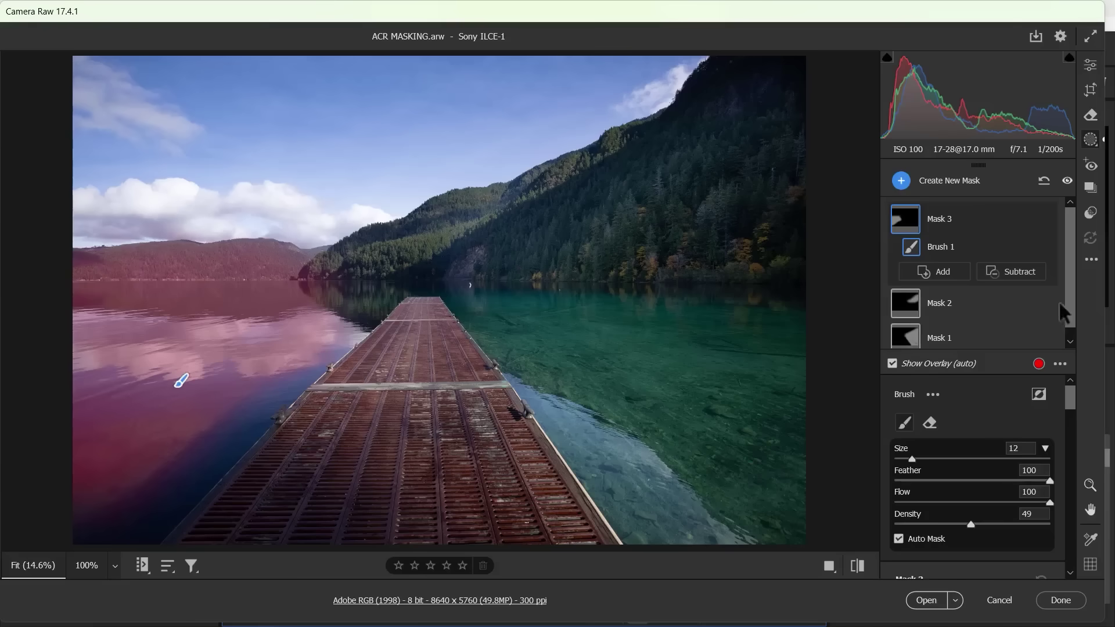
Step: Darken the water mask to highlights -82 and exposure -0.40
drag(1069, 396, 1068, 426)
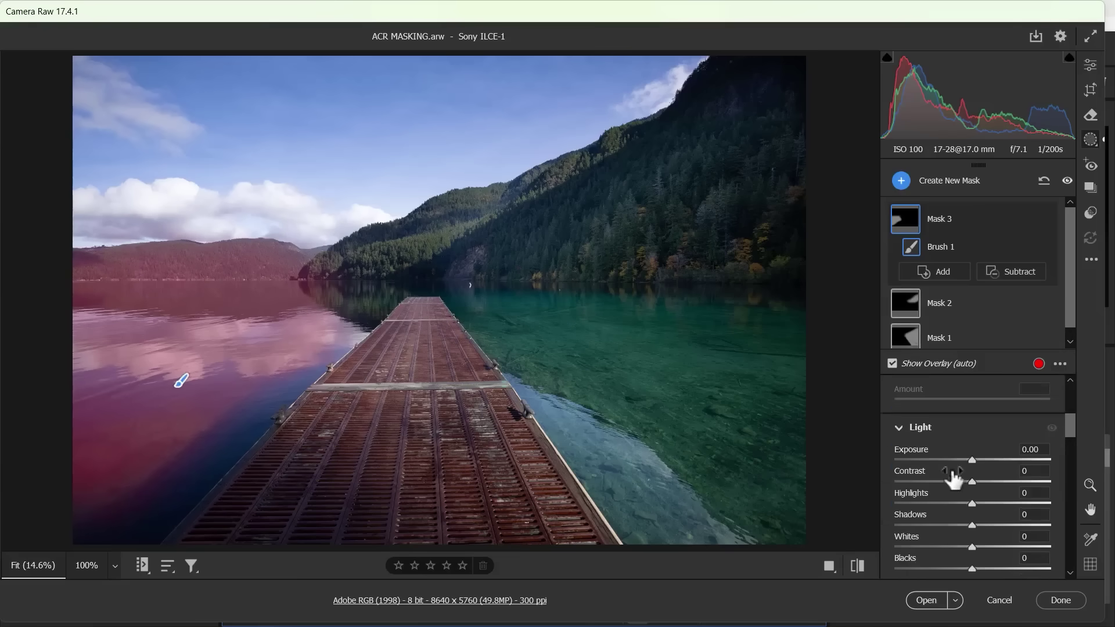
drag(973, 503, 910, 505)
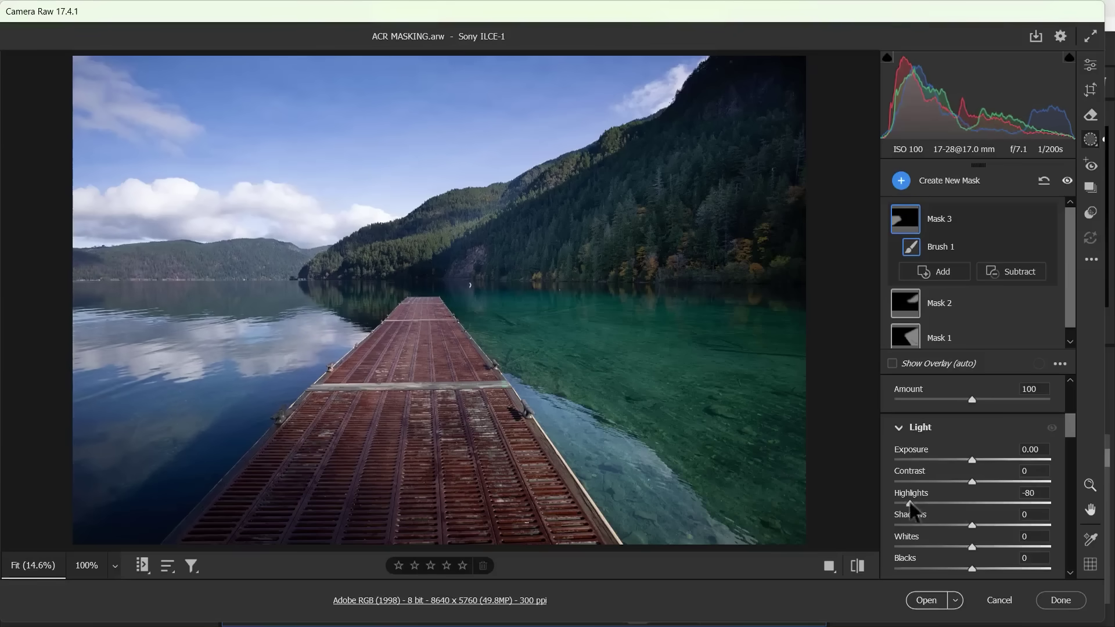
drag(973, 461, 965, 461)
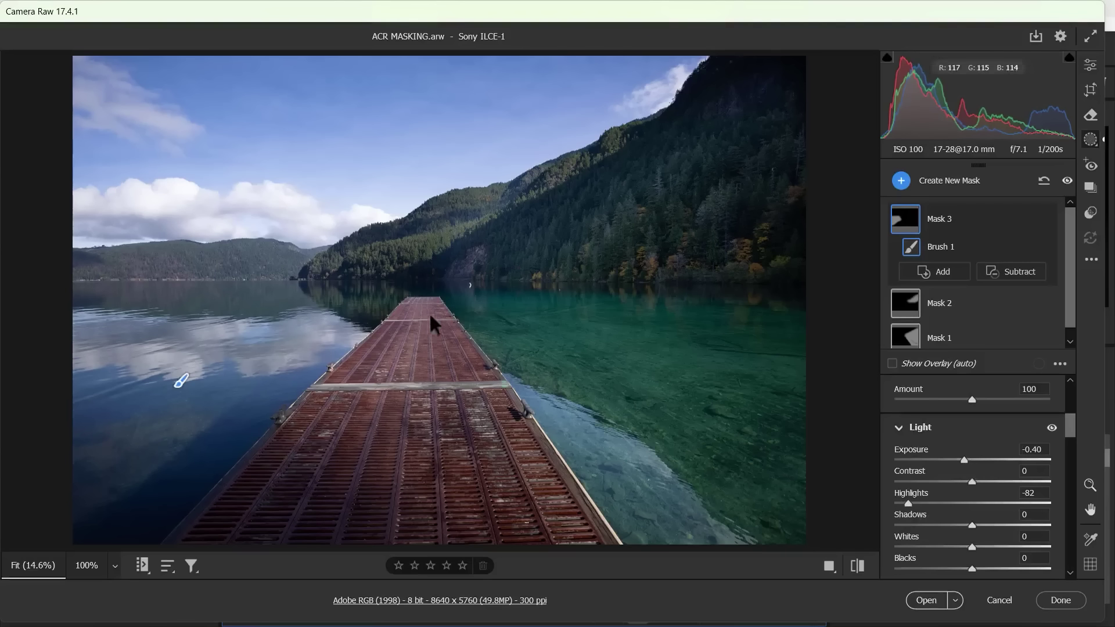
click(901, 181)
Step: Start Mask 4 with a brush stroke over the wooden dock
click(953, 289)
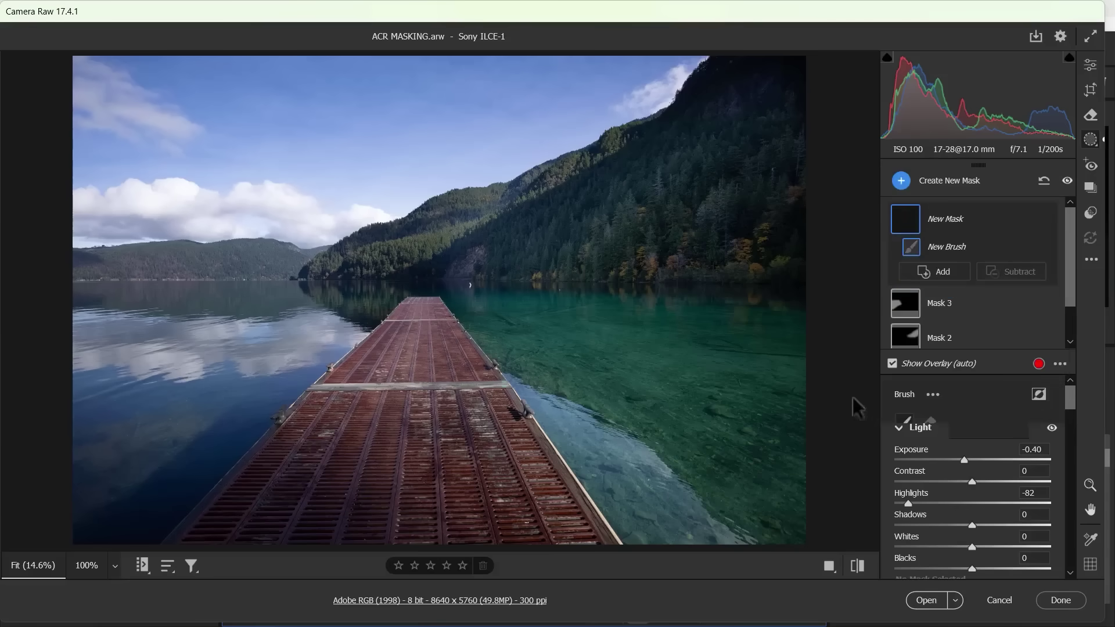
mouse_move(376, 385)
mouse_down()
mouse_move(239, 522)
mouse_move(544, 517)
mouse_move(486, 491)
mouse_move(427, 337)
mouse_up()
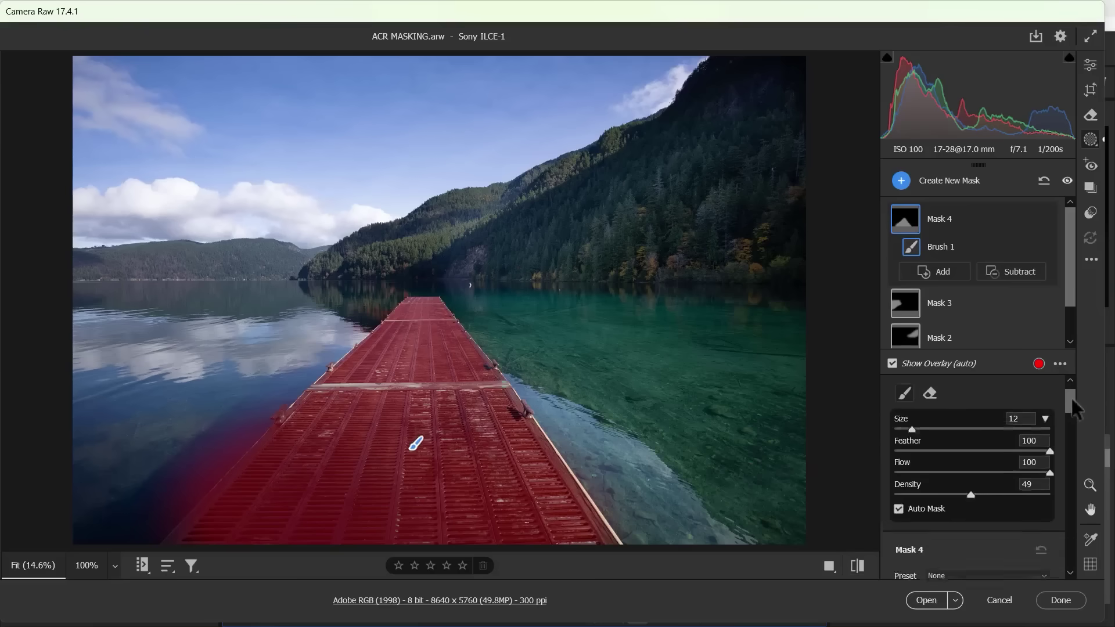
drag(1070, 392, 1069, 399)
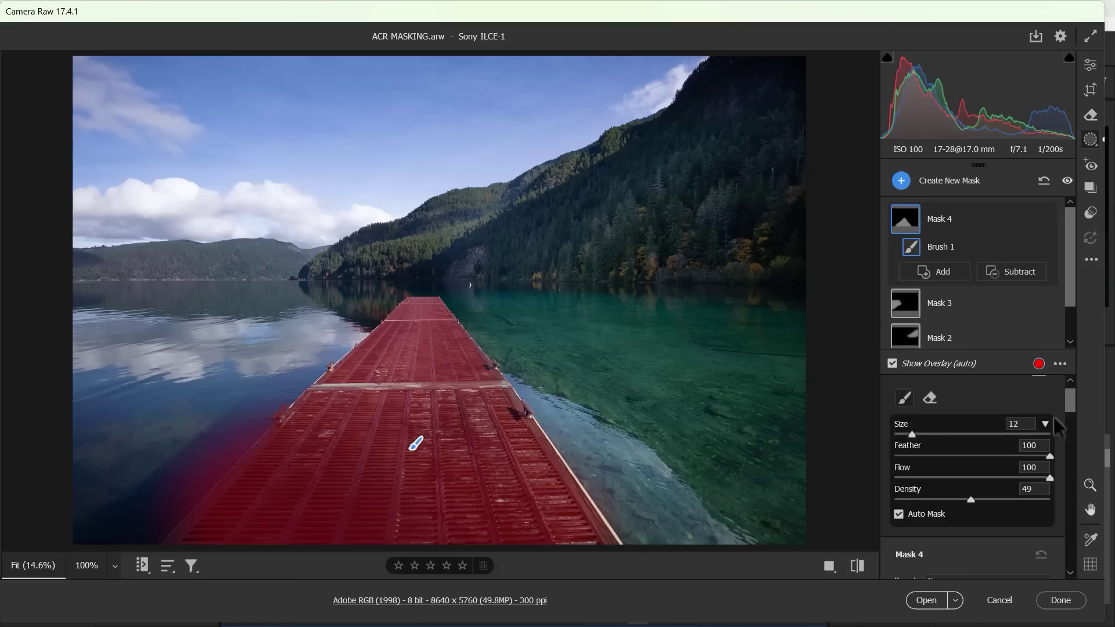
scroll(1070, 410, down, 5)
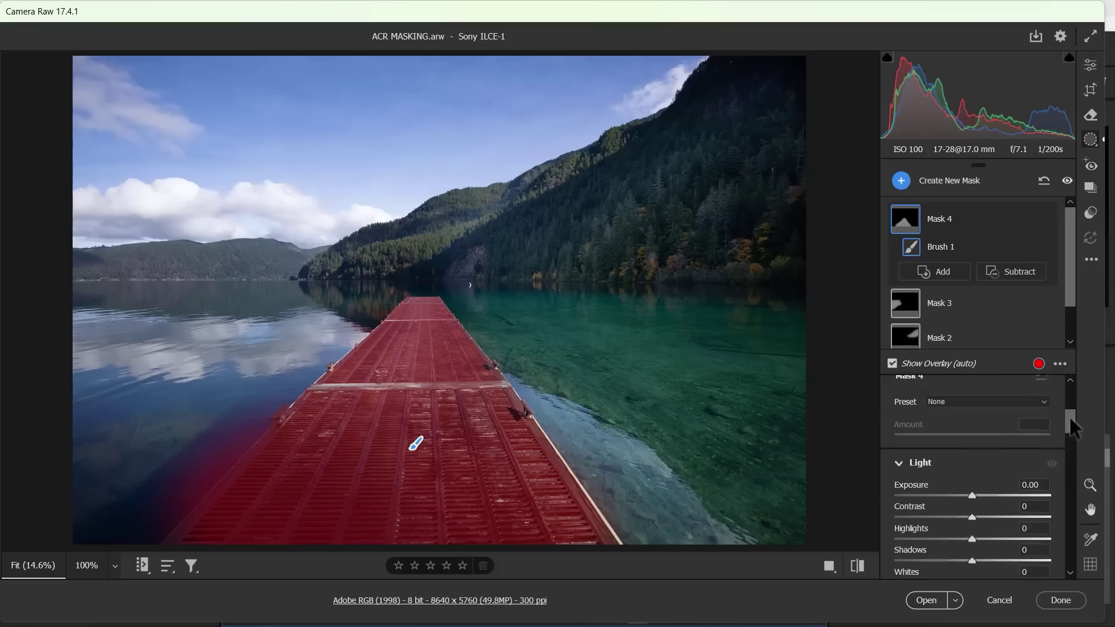
Step: Drop Mask 4 exposure to -4.00 and brush along the dock's right edge and far end
drag(971, 477, 1079, 484)
drag(1005, 495, 892, 494)
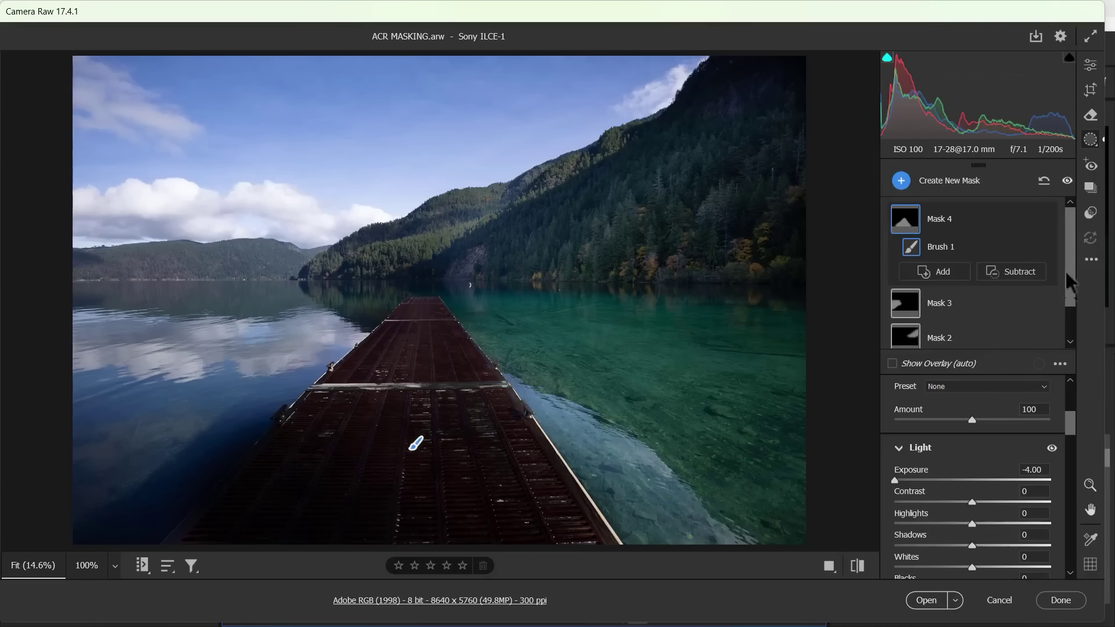
drag(1070, 277, 1072, 294)
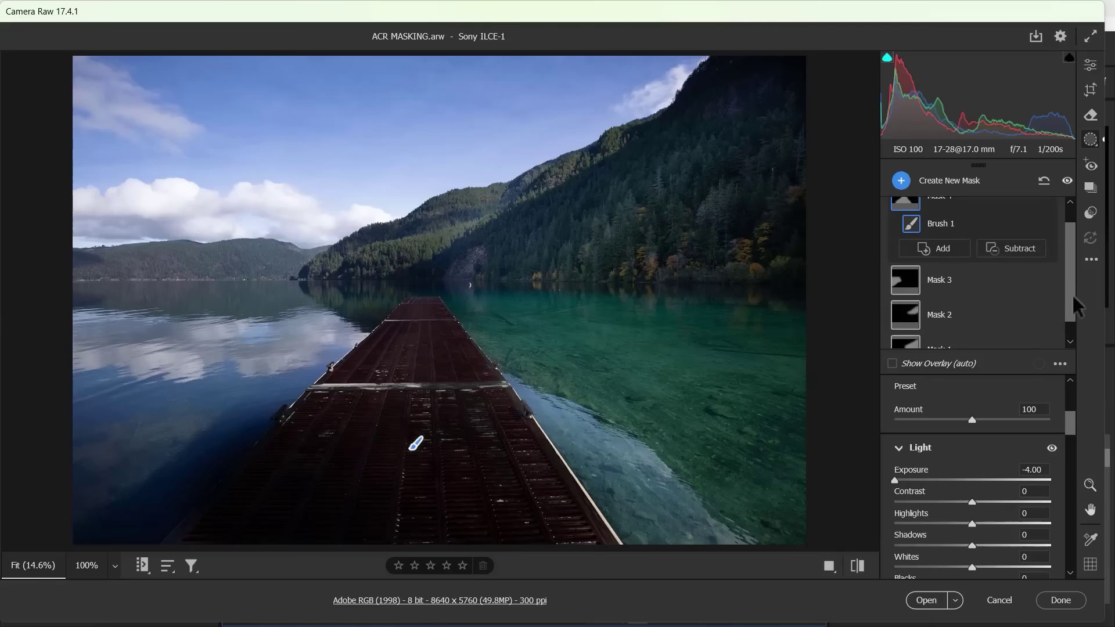
drag(1068, 417, 1070, 399)
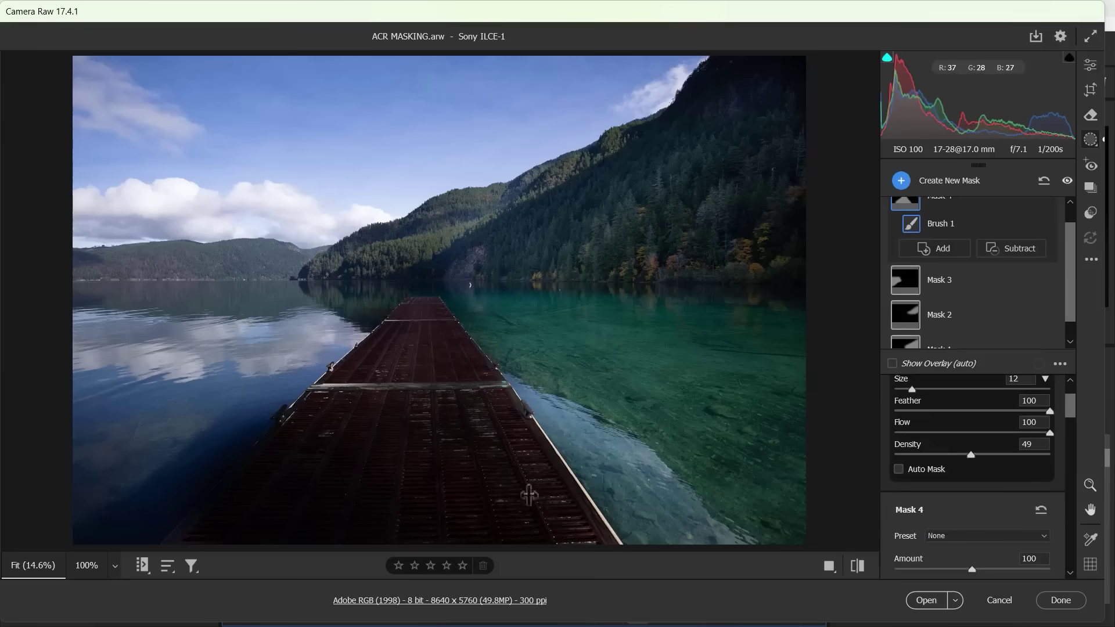
drag(581, 488, 517, 386)
mouse_move(492, 433)
mouse_down()
mouse_move(309, 419)
mouse_move(406, 308)
mouse_move(461, 354)
mouse_move(590, 527)
mouse_up()
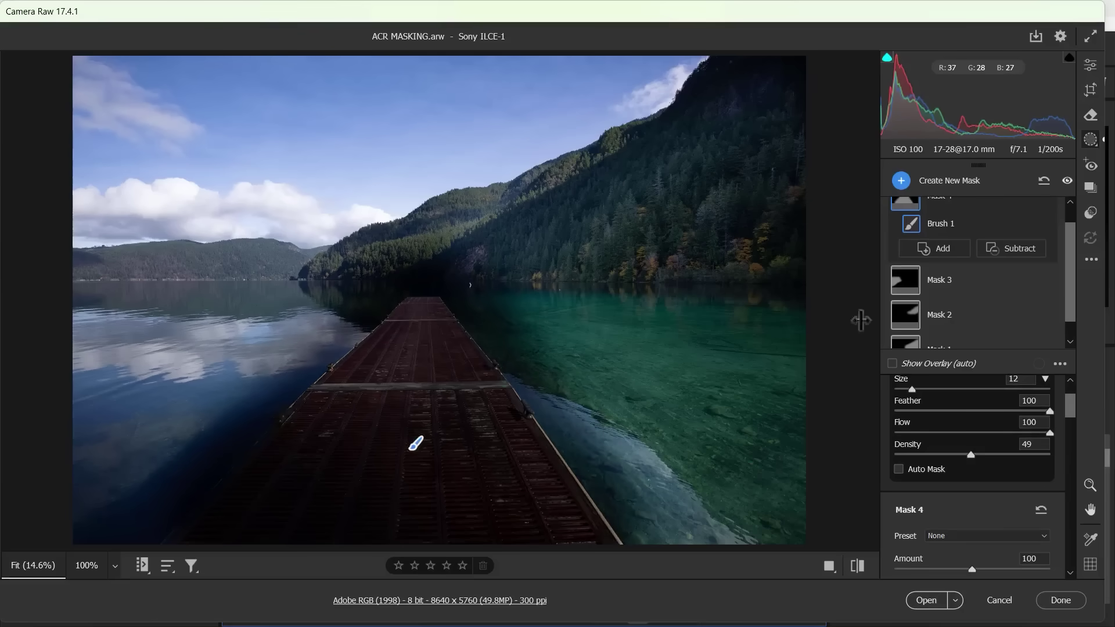
Step: Delete the existing dock mask
scroll(994, 229, up, 1)
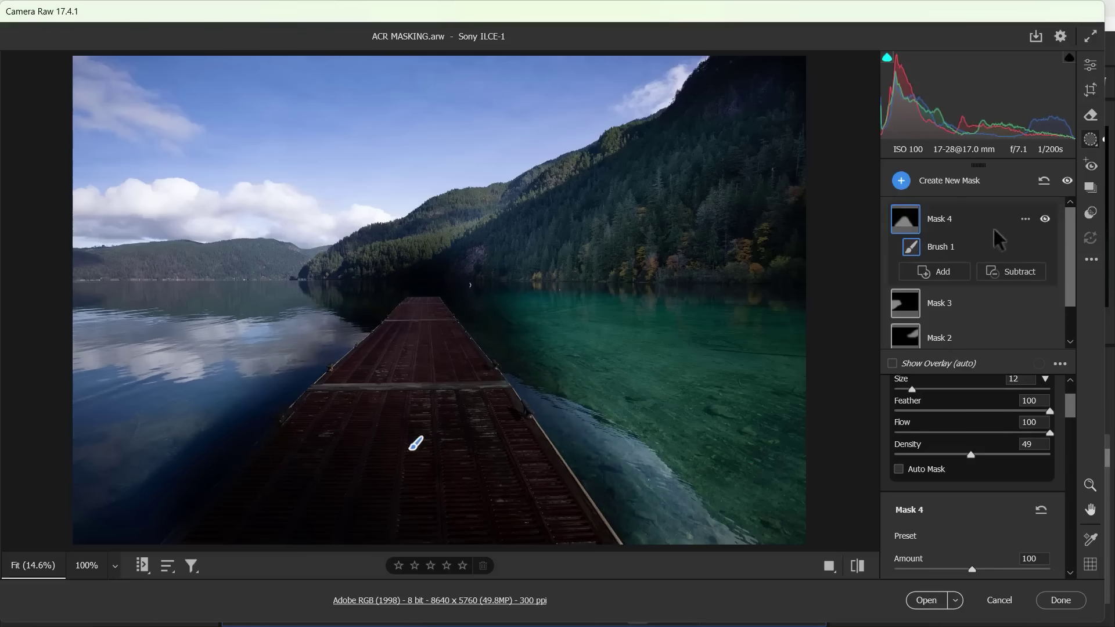
click(1025, 219)
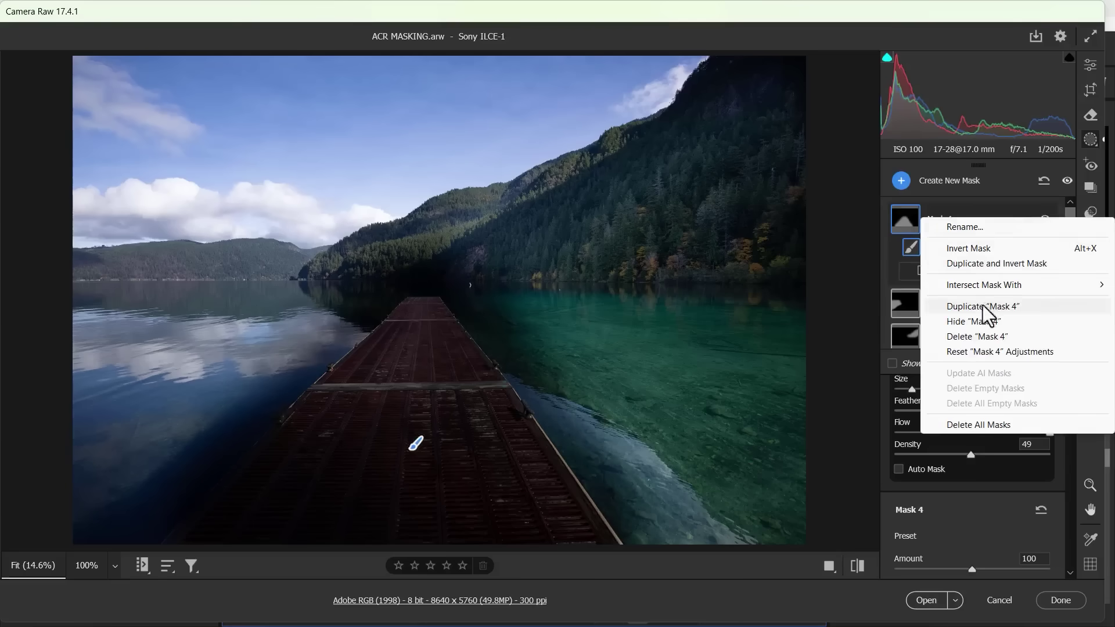
click(978, 335)
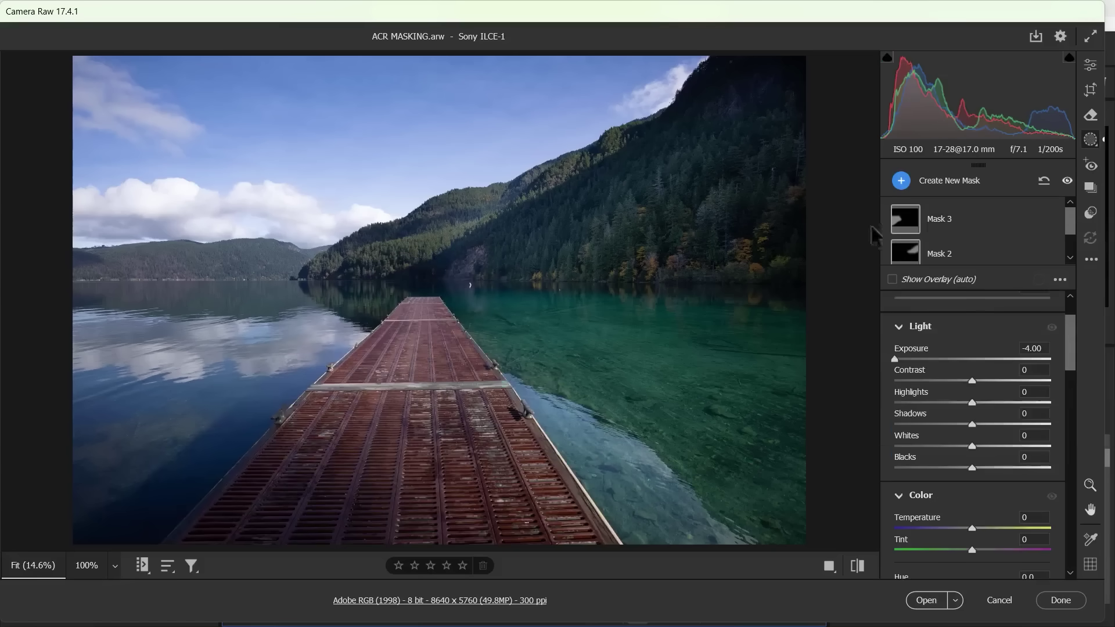
Step: Create a fresh brush mask painted over the dock boards
click(901, 180)
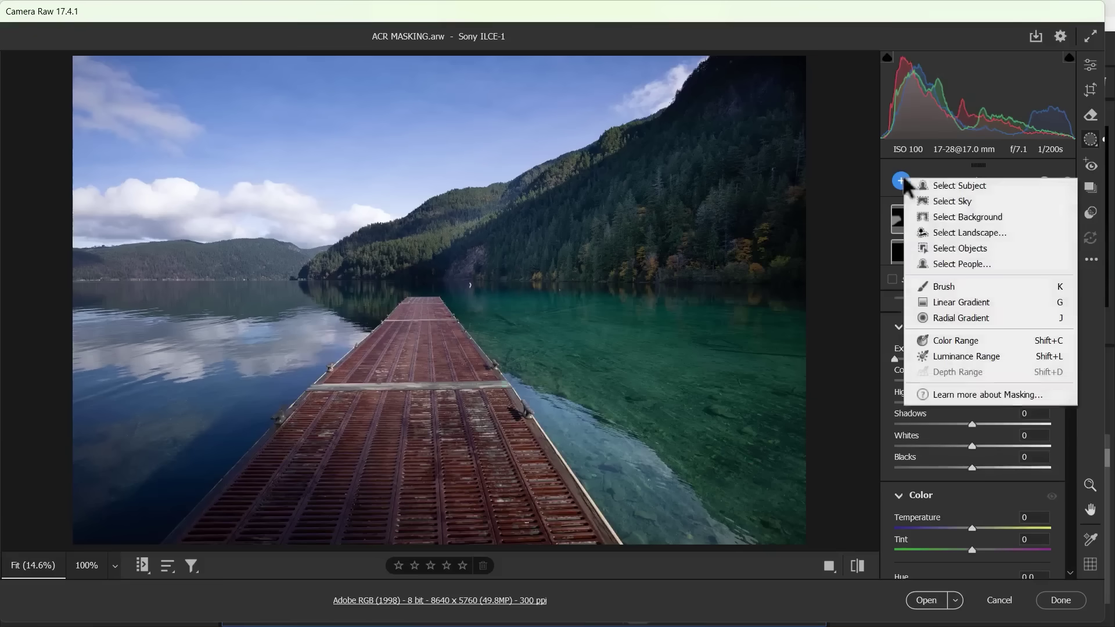
click(929, 286)
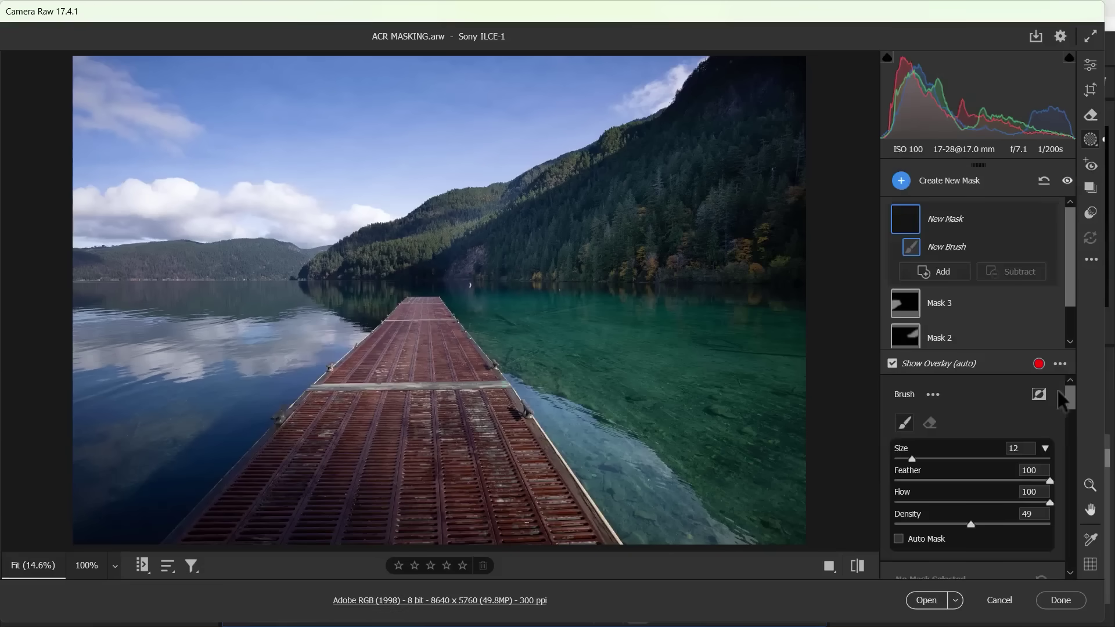
scroll(1063, 391, down, 2)
scroll(1068, 392, down, 2)
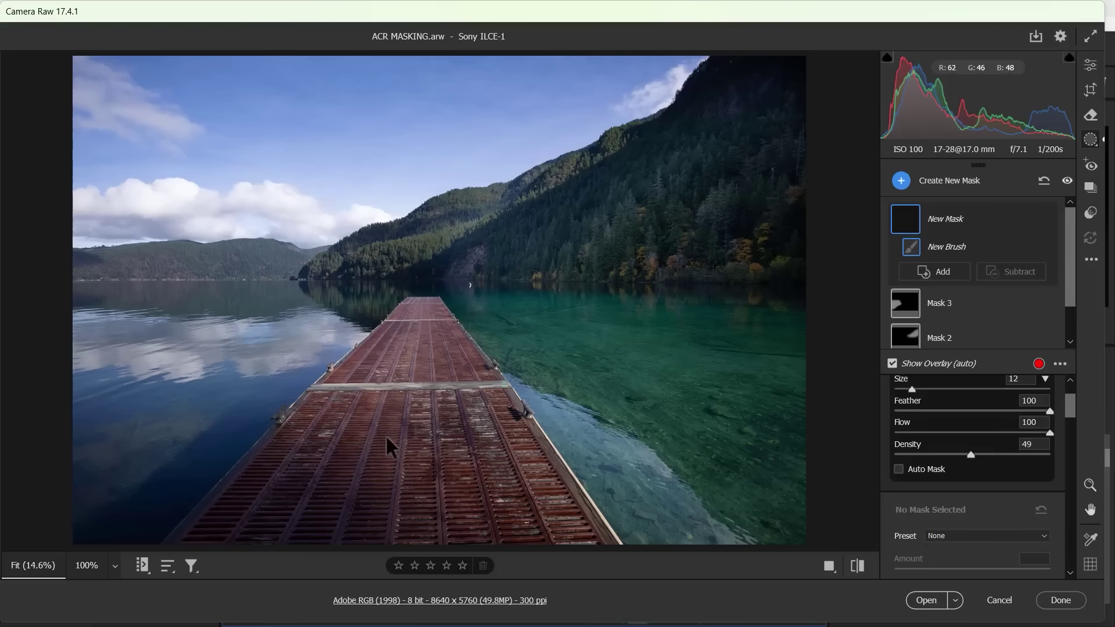
drag(385, 443, 336, 497)
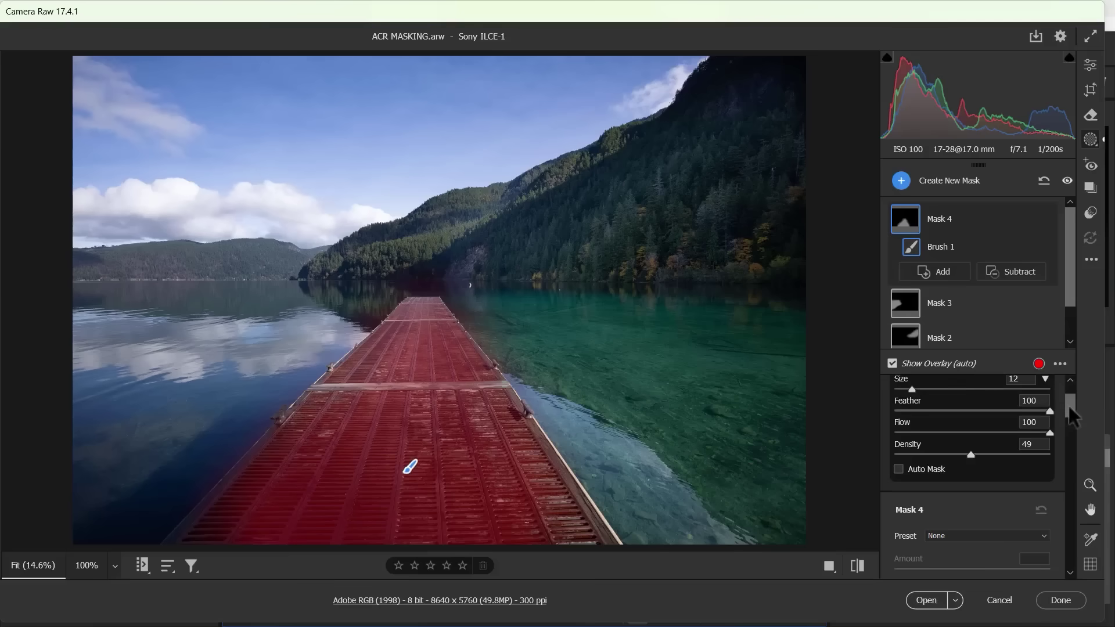
Step: With Auto Mask on and a smaller brush, paint the dock's lower-left edge and far end
click(899, 469)
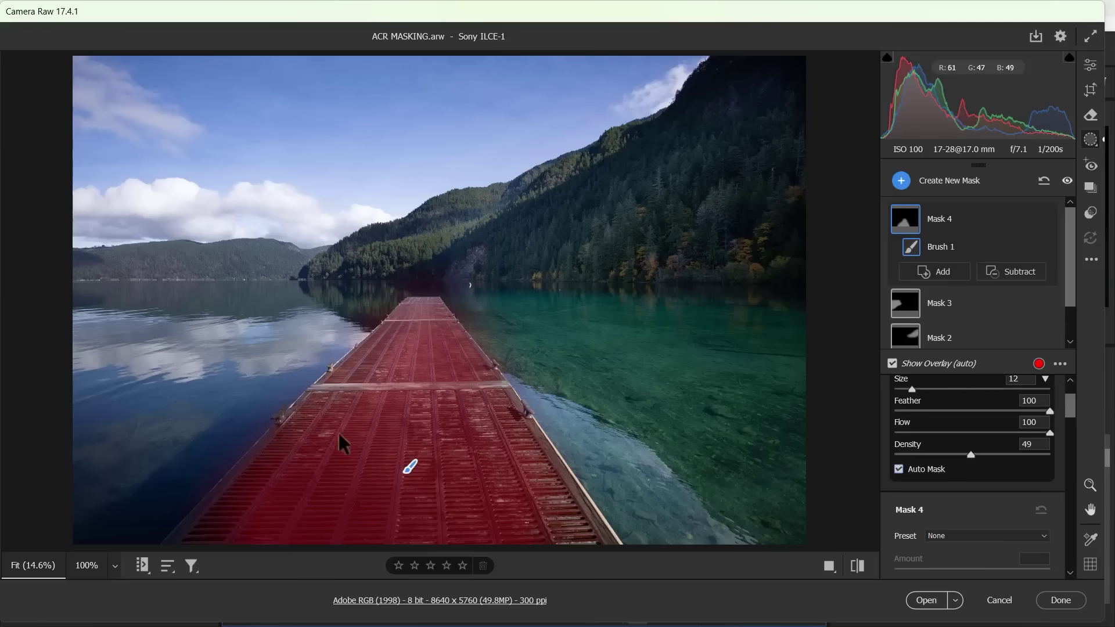
key(bracketleft)
key(bracketleft)
key(bracketleft)
mouse_move(282, 474)
mouse_down()
mouse_move(266, 494)
mouse_move(331, 416)
mouse_up()
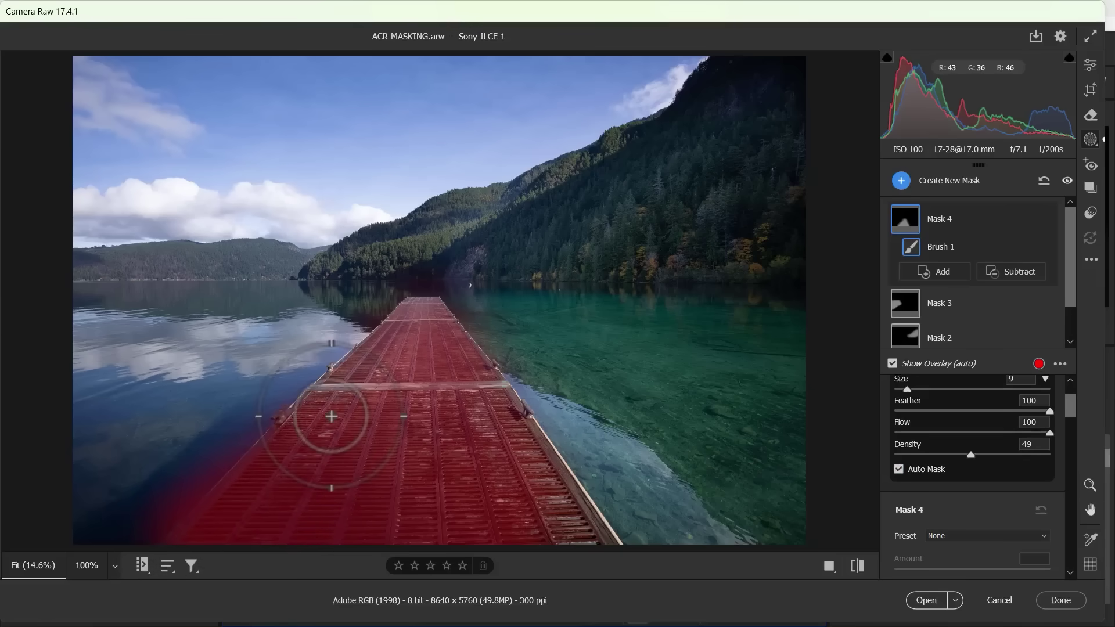
mouse_move(331, 416)
mouse_down()
mouse_move(382, 366)
mouse_move(234, 508)
mouse_up()
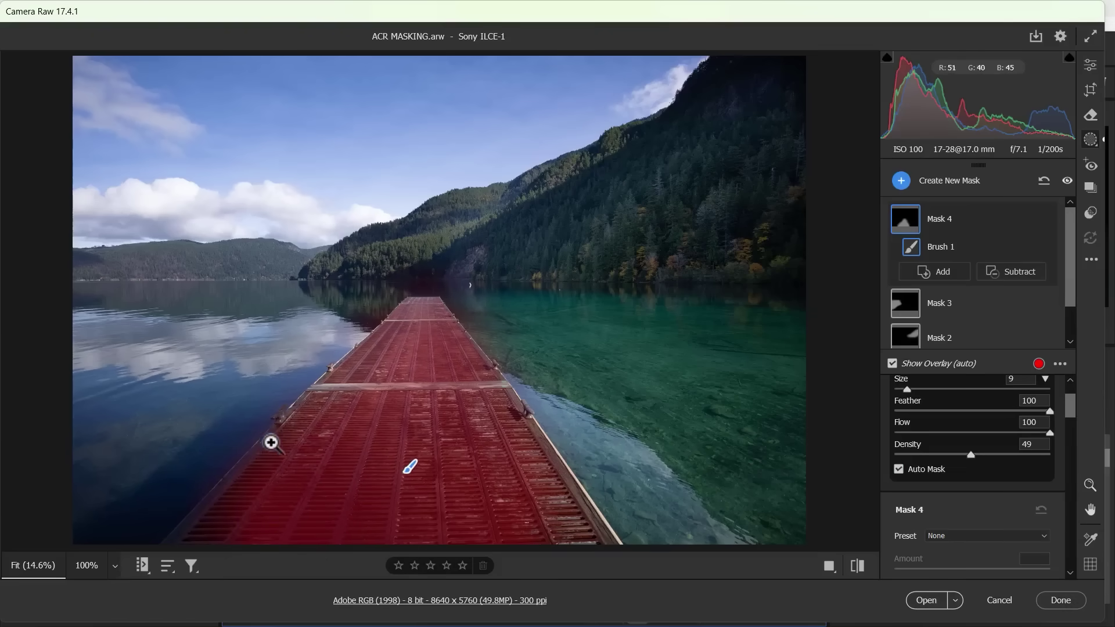
drag(299, 438, 197, 540)
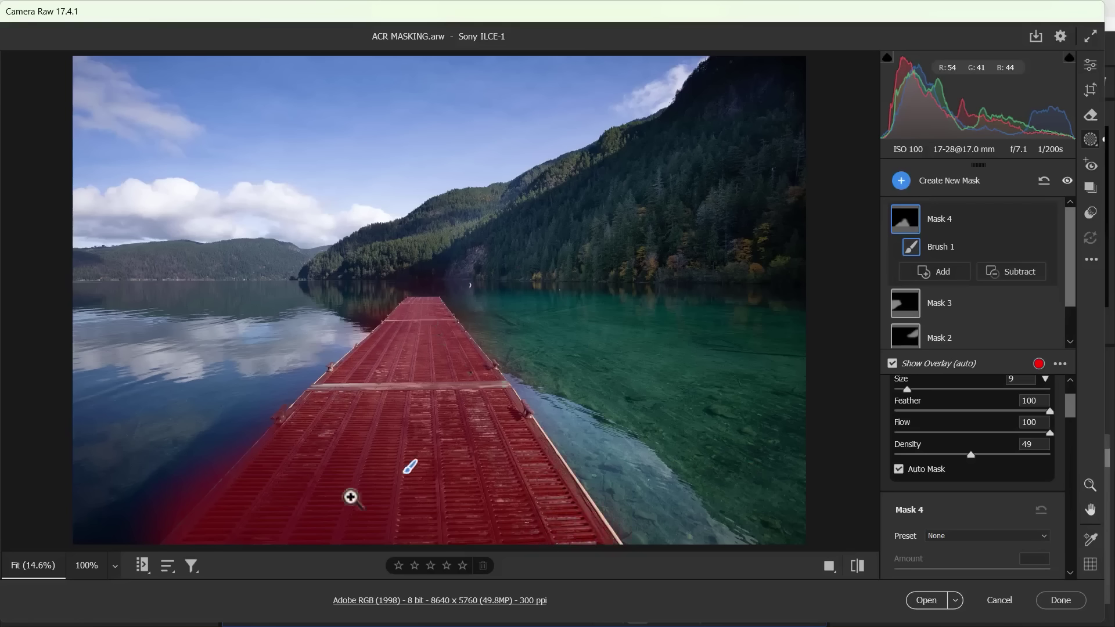
mouse_move(976, 337)
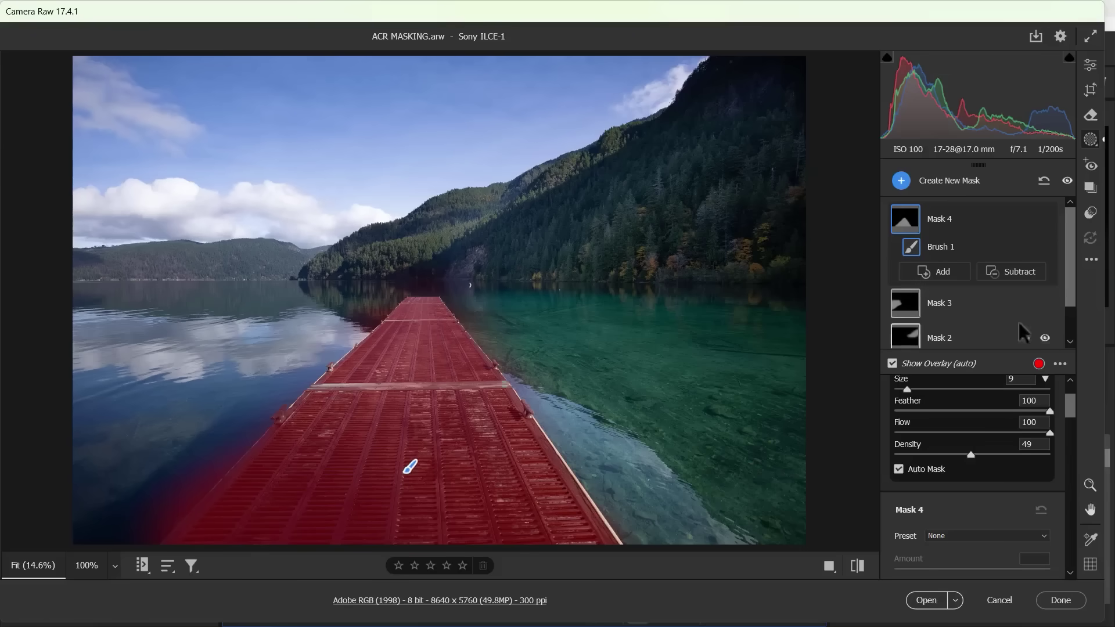
Step: Inspect the pier mask by toggling the overlay and Auto Mask, then switch to the eraser
click(893, 363)
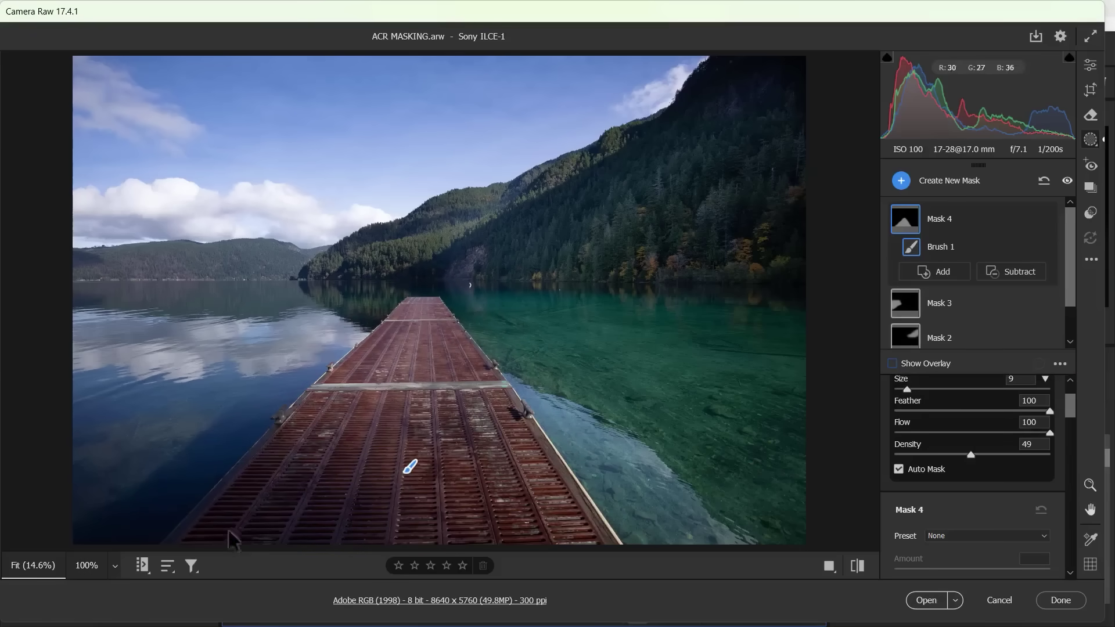
click(899, 470)
click(892, 364)
key(alt)
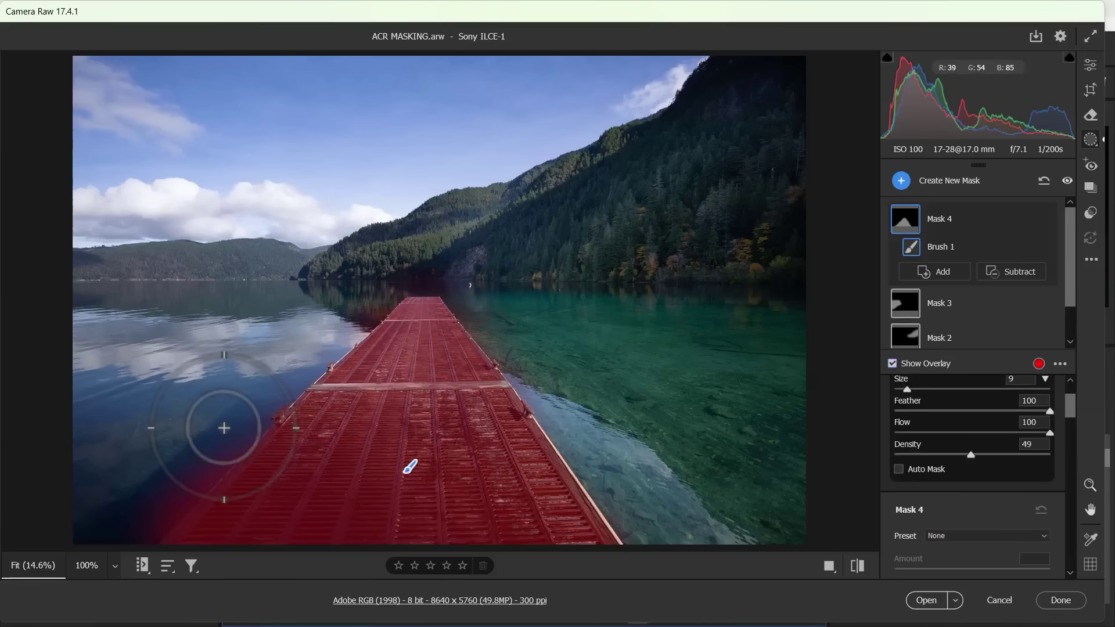
key(alt)
click(905, 469)
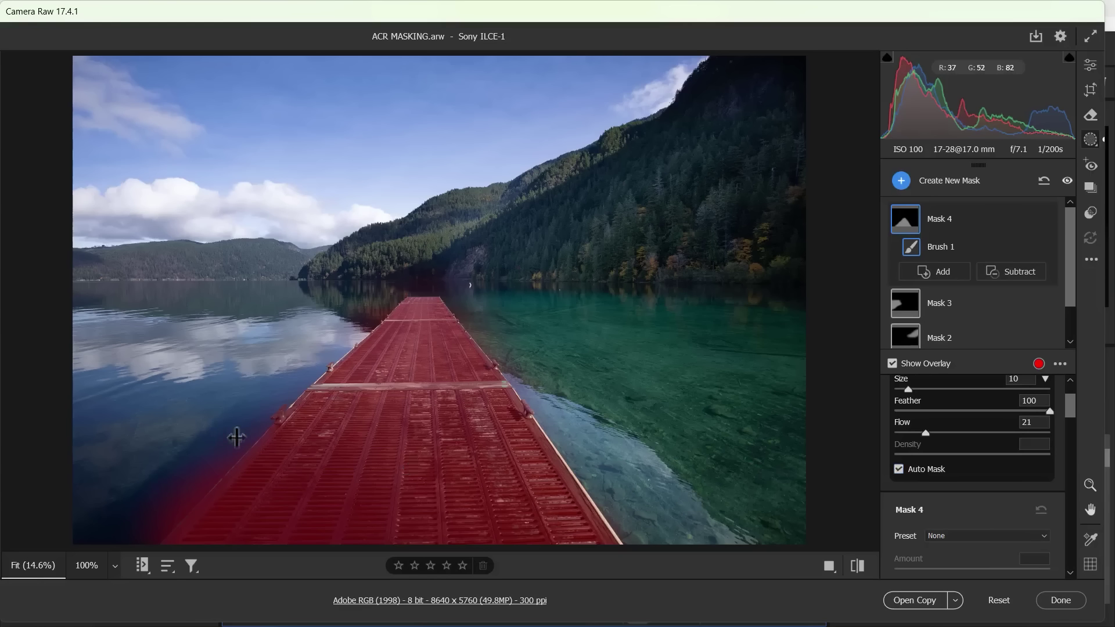
key(alt)
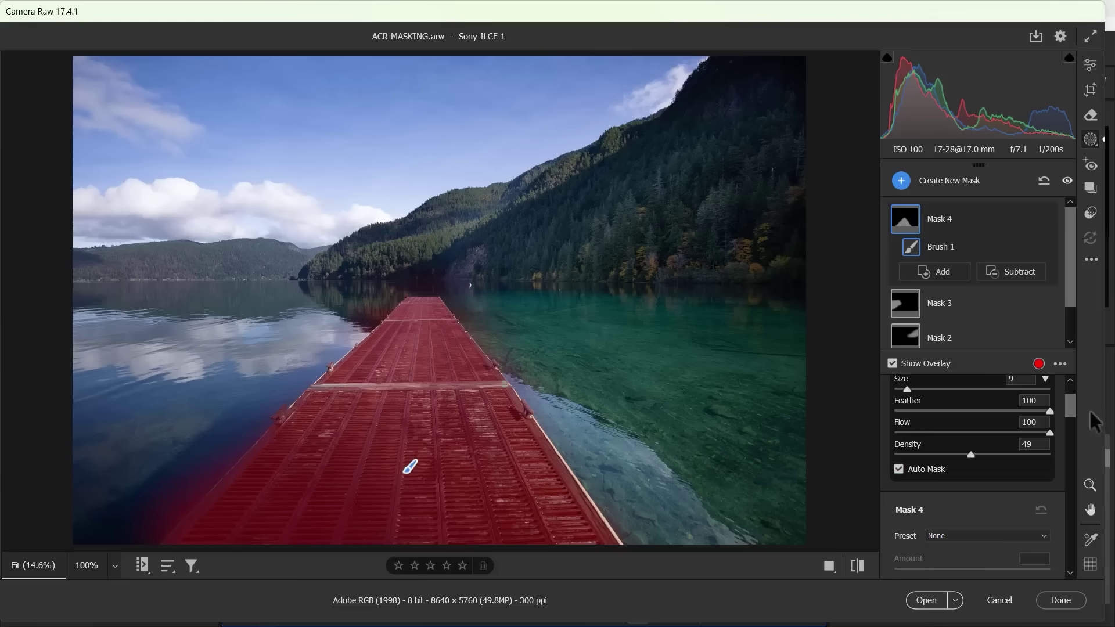
key(alt)
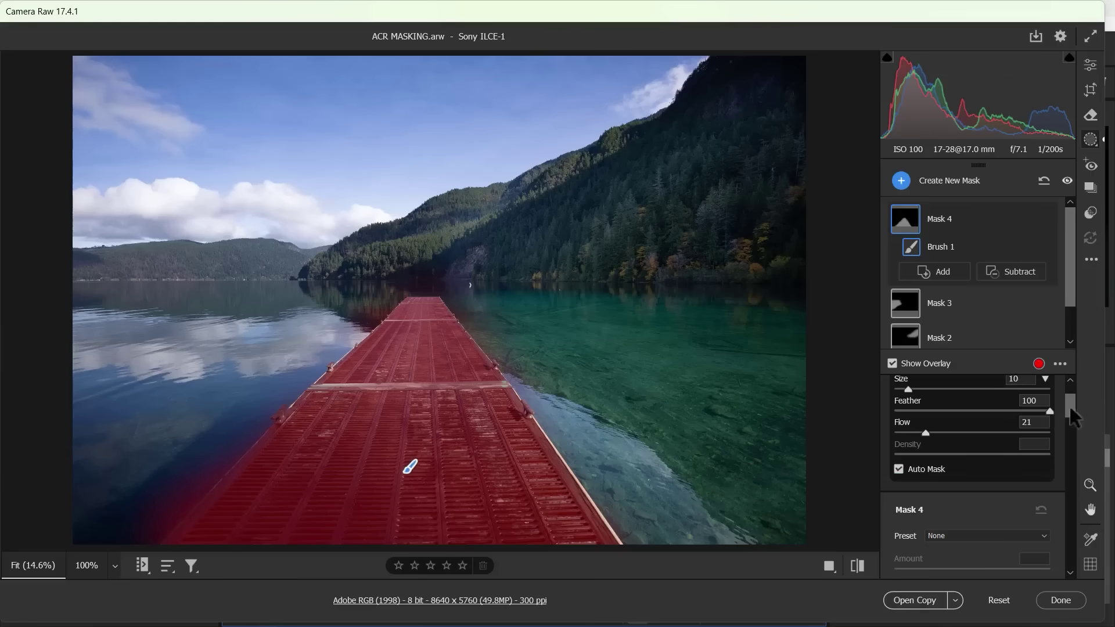
Step: Erase mask spill along the dock's left edge with a small, 100-flow eraser
scroll(1071, 407, up, 1)
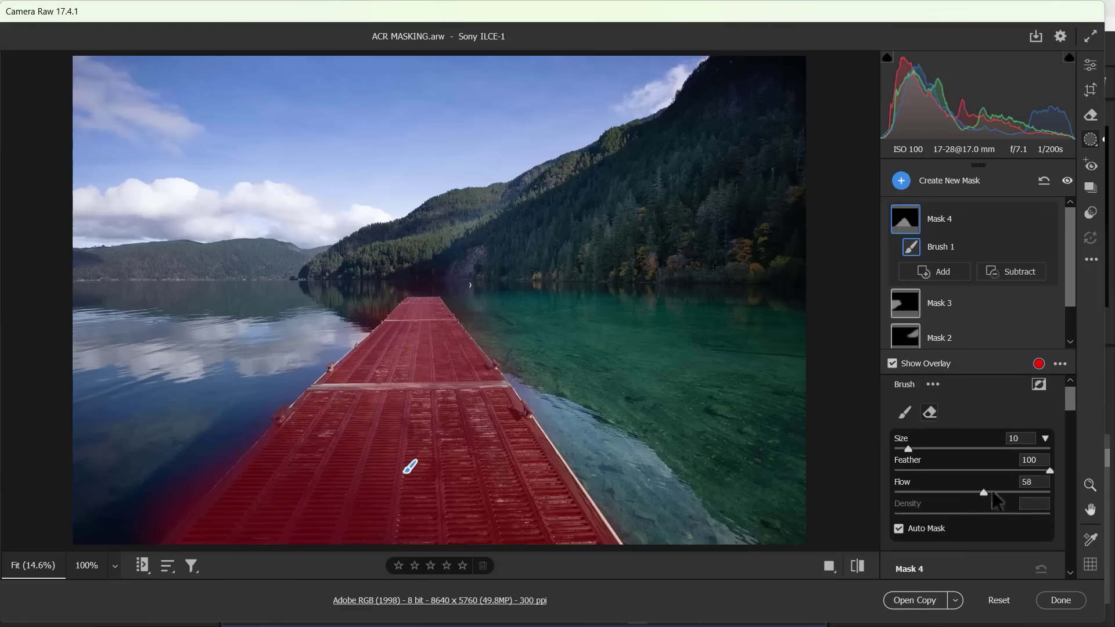
mouse_move(992, 493)
mouse_down()
mouse_move(1065, 492)
mouse_move(980, 472)
mouse_up()
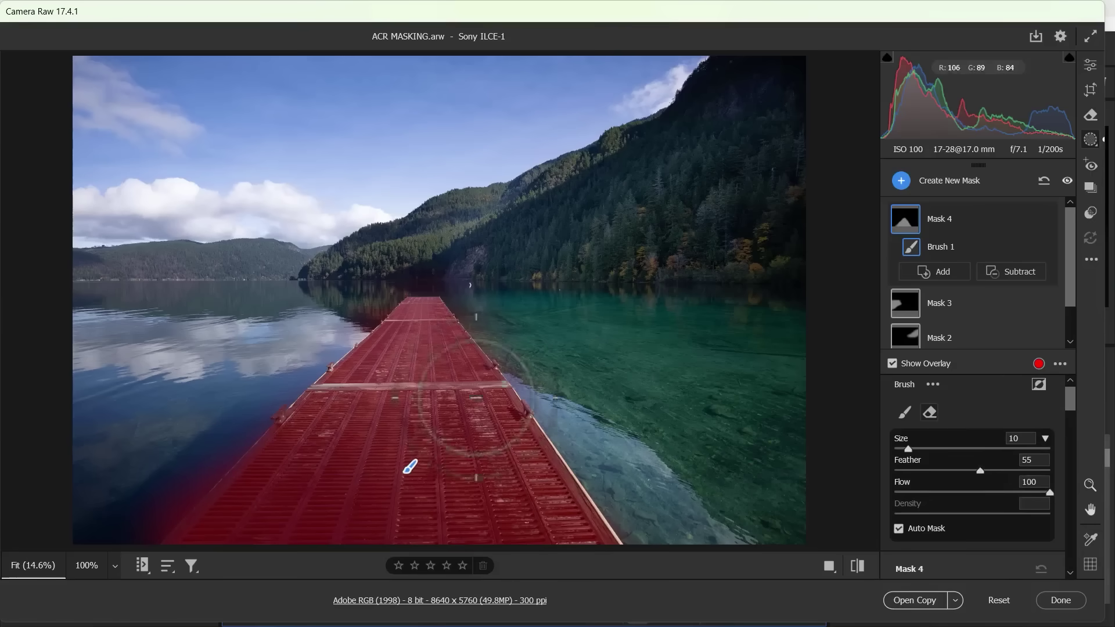
drag(908, 449, 901, 450)
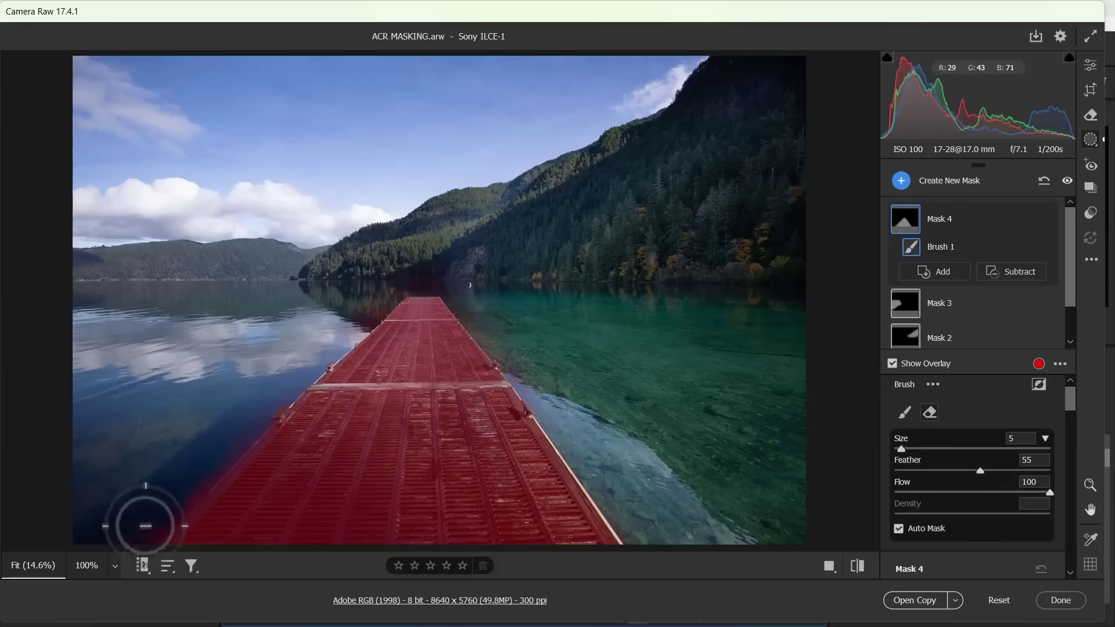
mouse_move(172, 503)
mouse_down()
mouse_move(228, 441)
mouse_move(132, 539)
mouse_up()
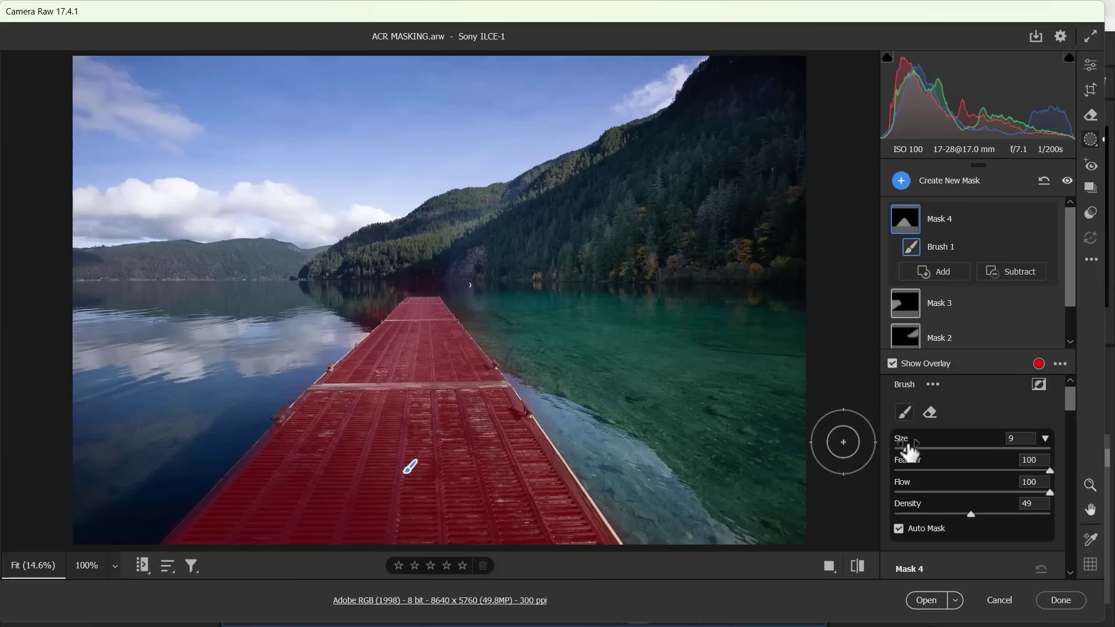
drag(907, 449, 898, 451)
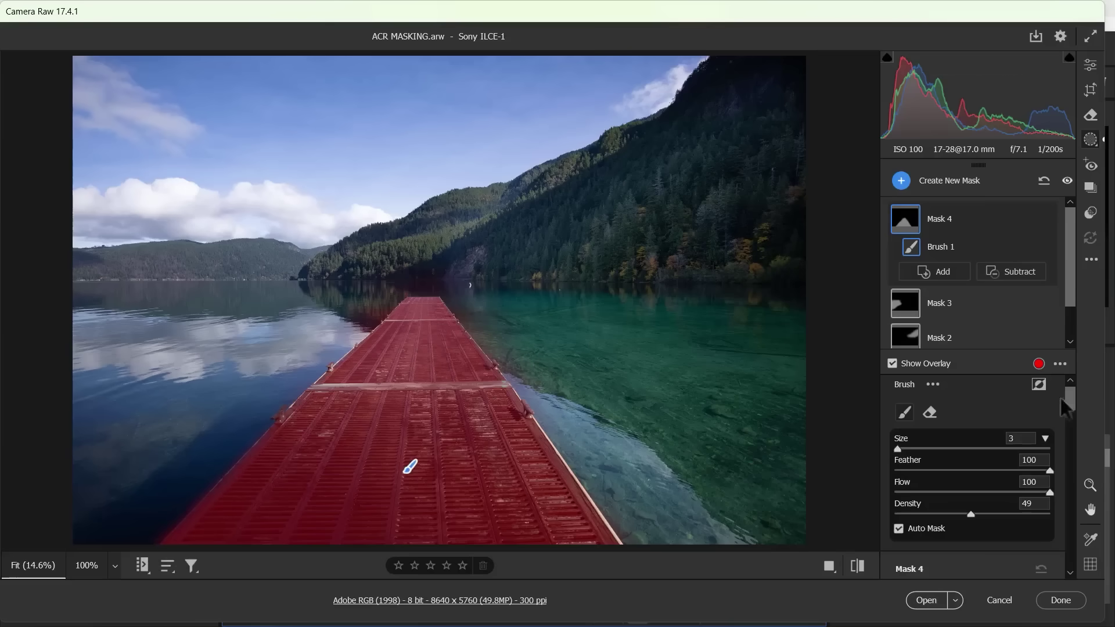
drag(1068, 400, 1065, 434)
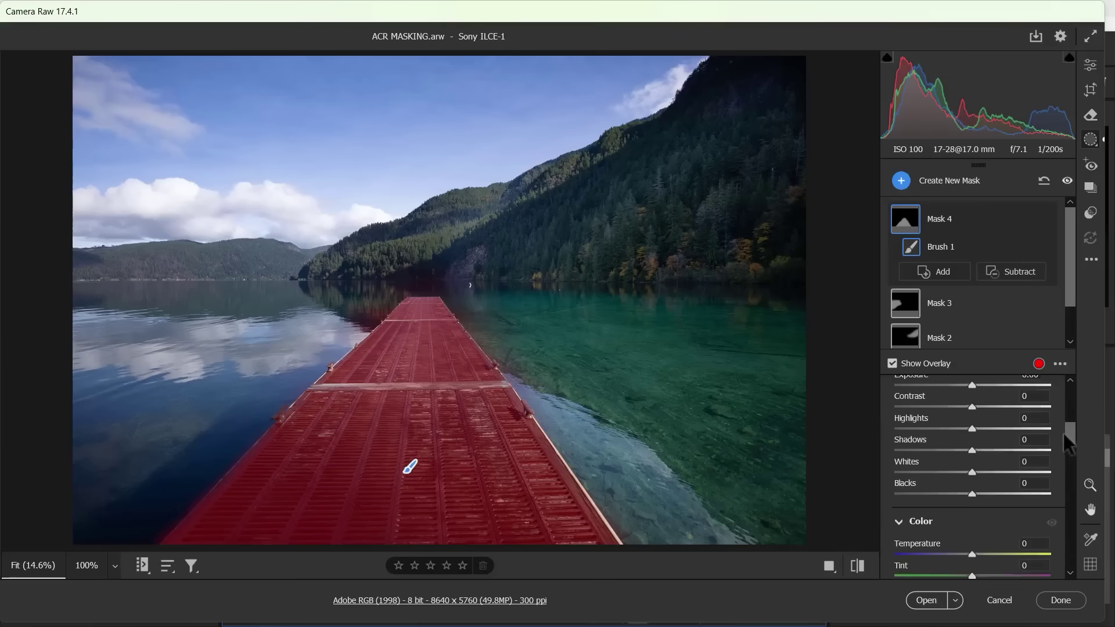
Step: Set the pier mask to exposure +0.40 and highlights -63
drag(975, 395, 981, 392)
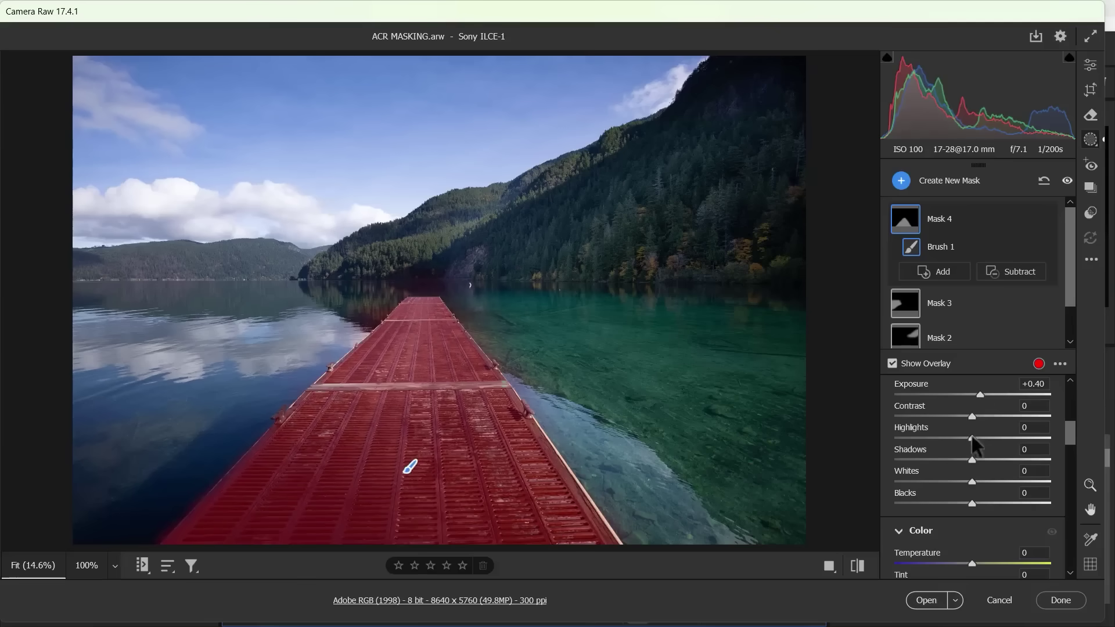
drag(972, 436, 963, 436)
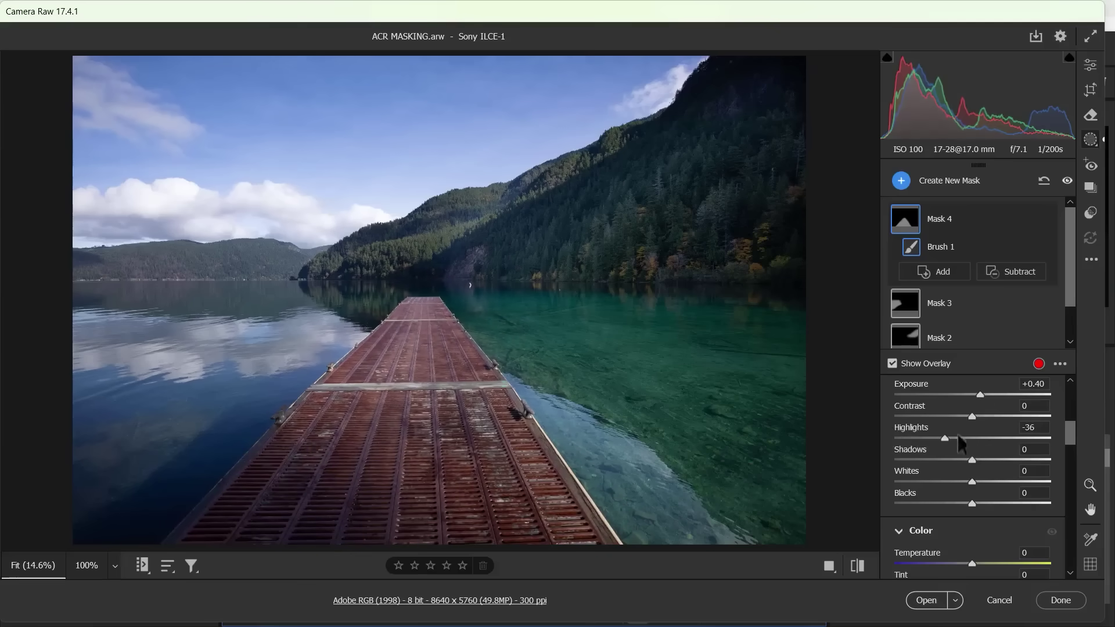
click(1004, 438)
mouse_move(968, 438)
mouse_down()
mouse_move(924, 438)
mouse_move(989, 459)
mouse_up()
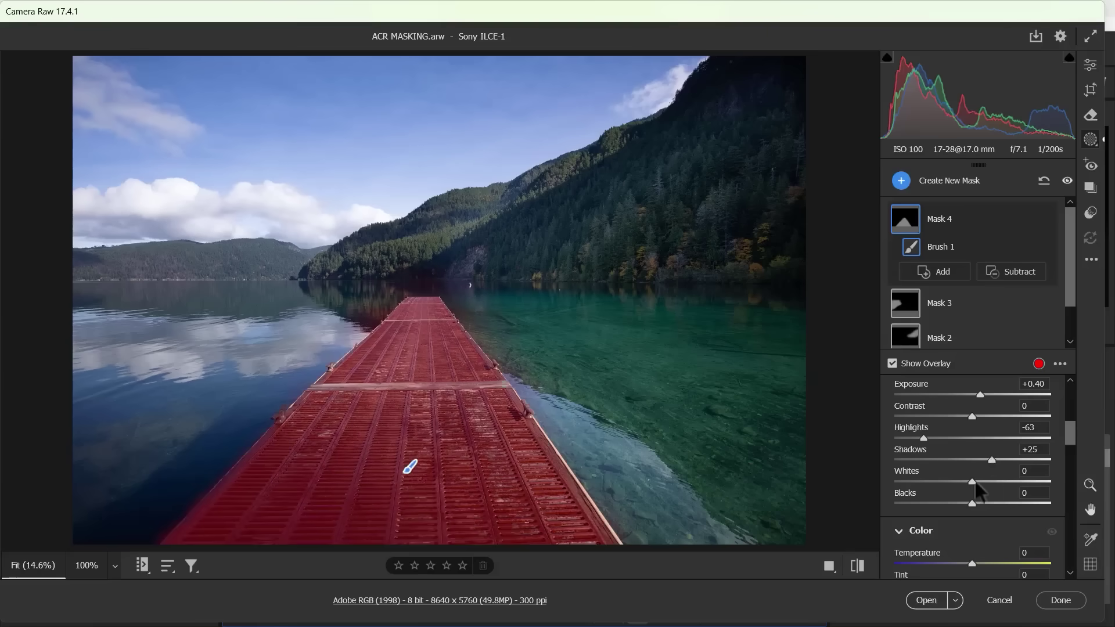
Step: Set the pier mask's blacks to -28, shadows +31 and whites +14
mouse_move(972, 504)
mouse_down()
mouse_move(955, 504)
mouse_move(972, 504)
mouse_up()
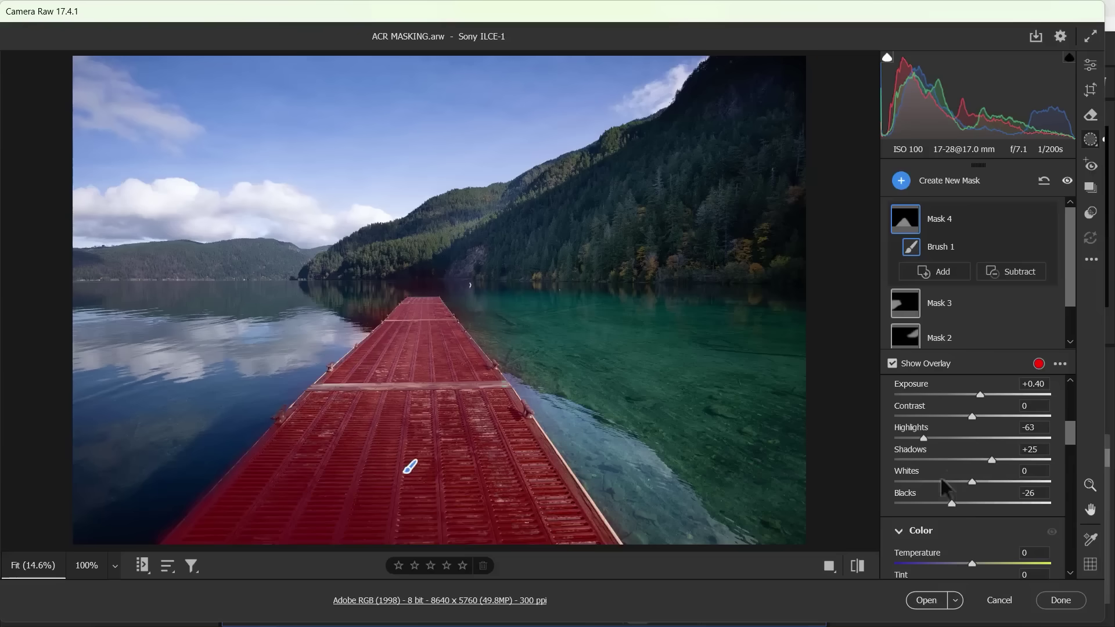
drag(959, 500, 949, 501)
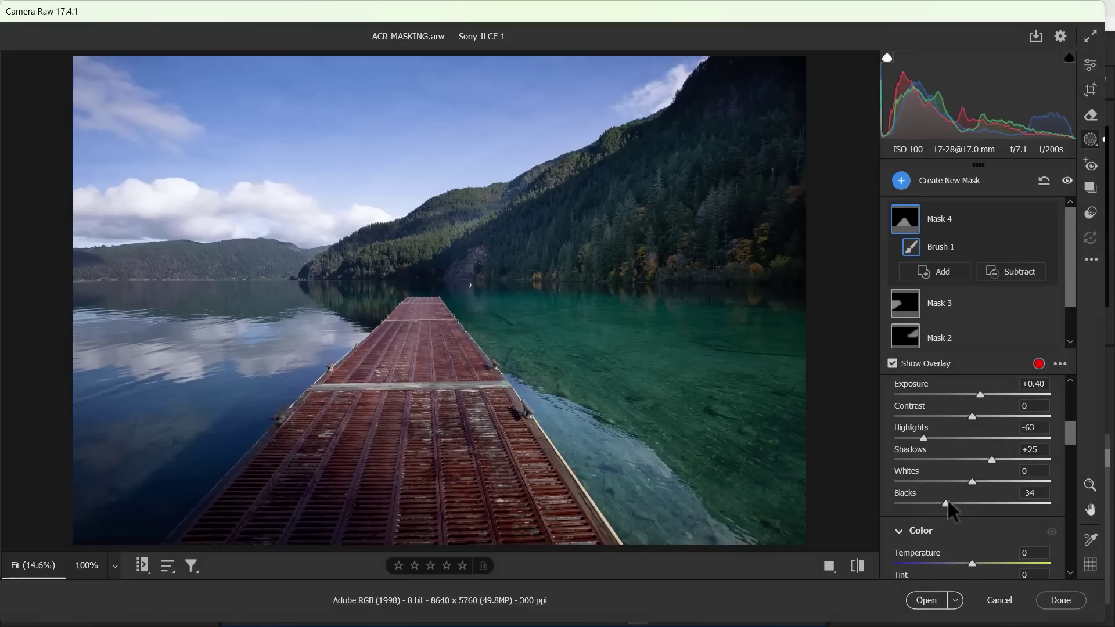
drag(949, 503, 953, 503)
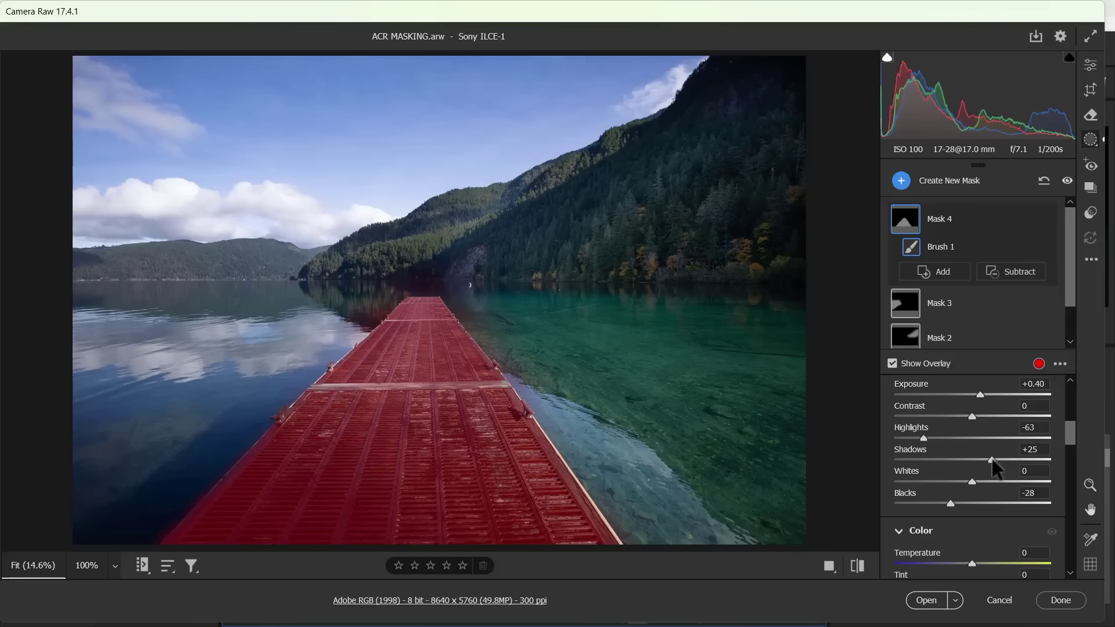
drag(992, 460, 996, 456)
drag(974, 483, 974, 483)
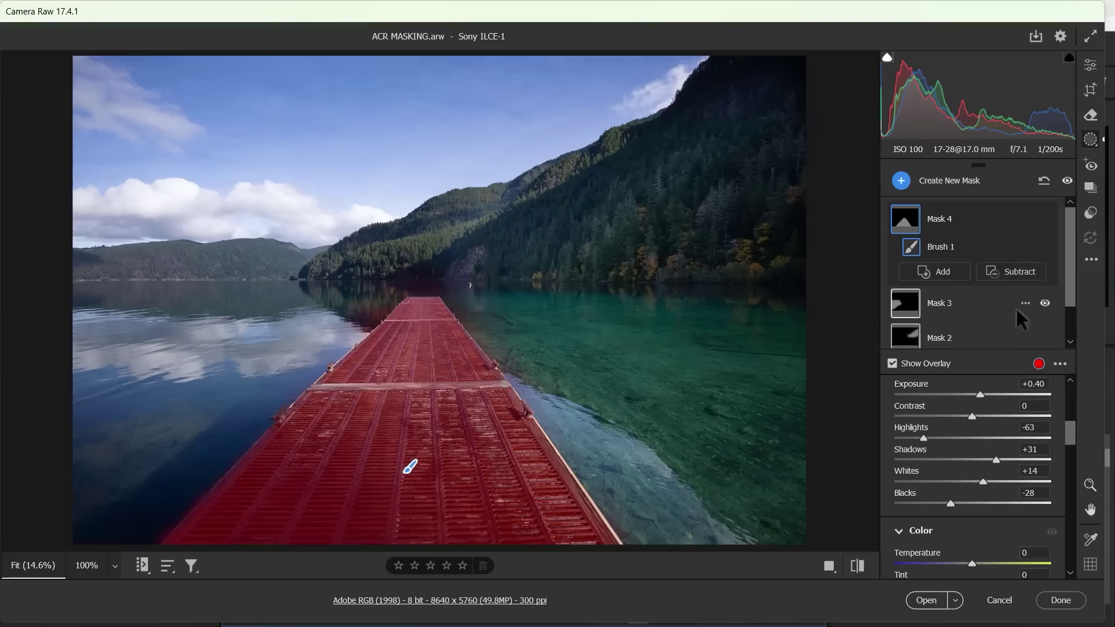
Step: Switch to global edits, leave Exposure at zero, and warm Temperature to about 6000 (Custom white balance)
click(1090, 65)
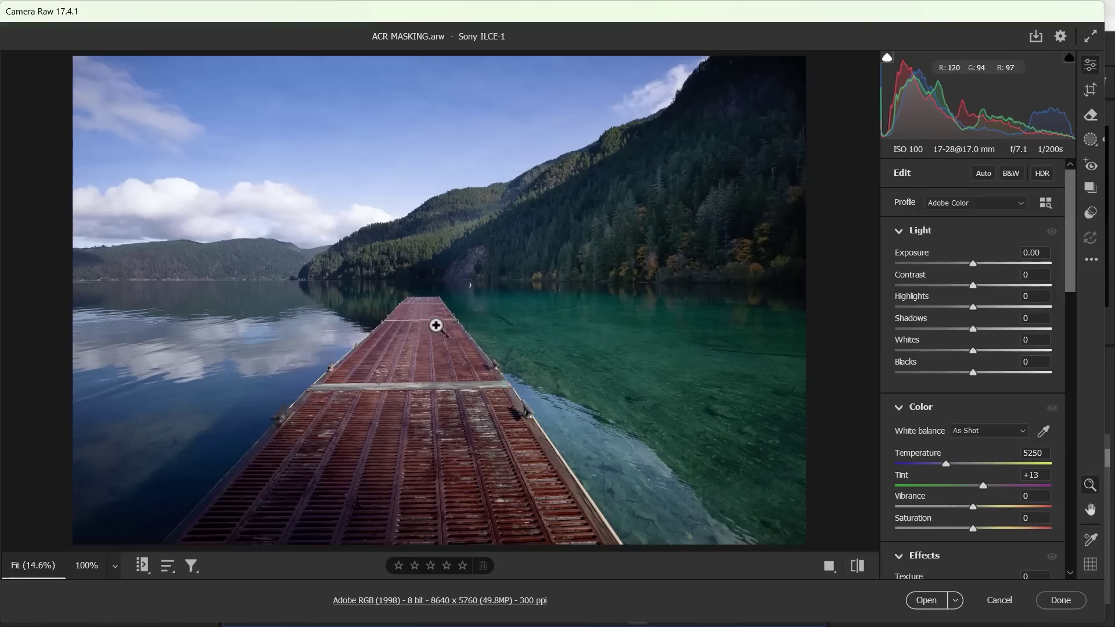
drag(974, 263, 923, 262)
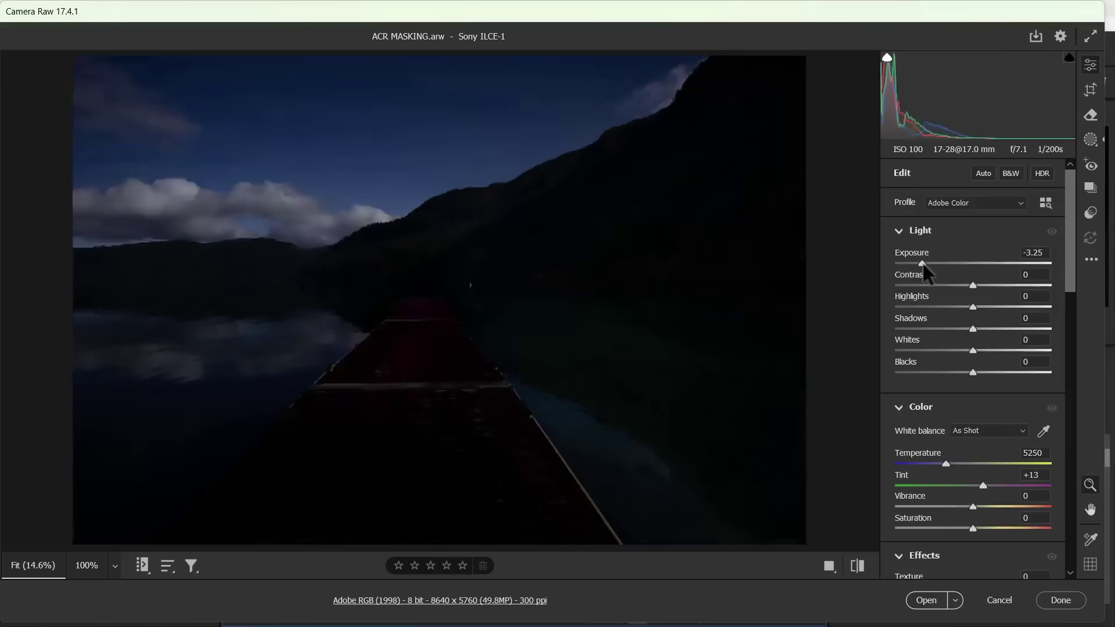
double_click(922, 263)
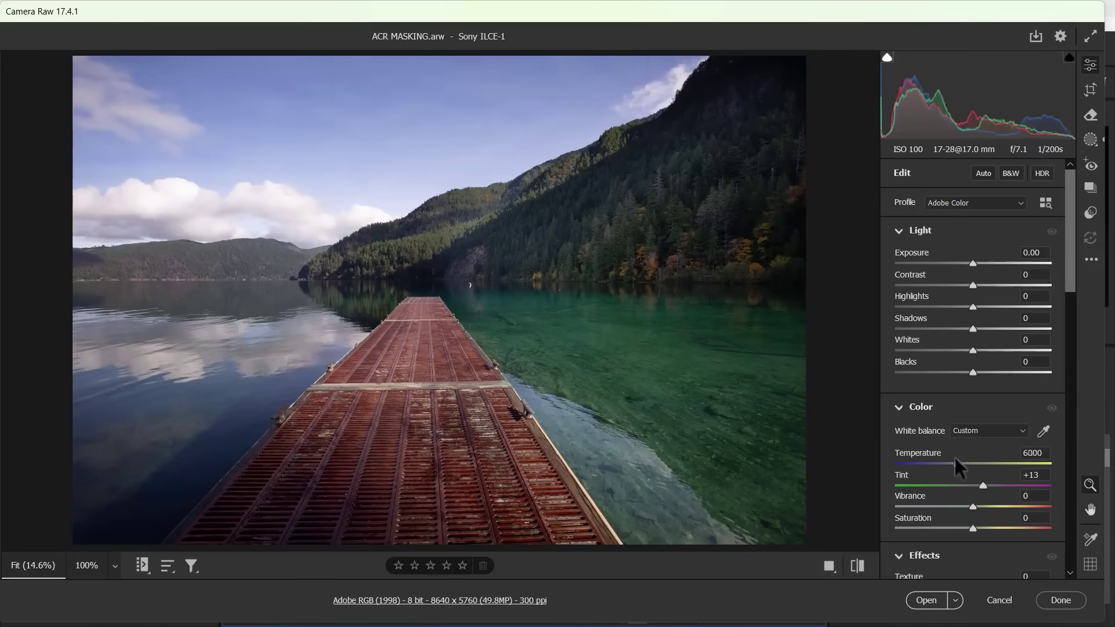
mouse_move(946, 464)
mouse_down()
mouse_move(1000, 454)
mouse_move(972, 461)
mouse_up()
Step: Lower the global Temperature slider to 5200, keeping tint at +13
drag(972, 463, 948, 463)
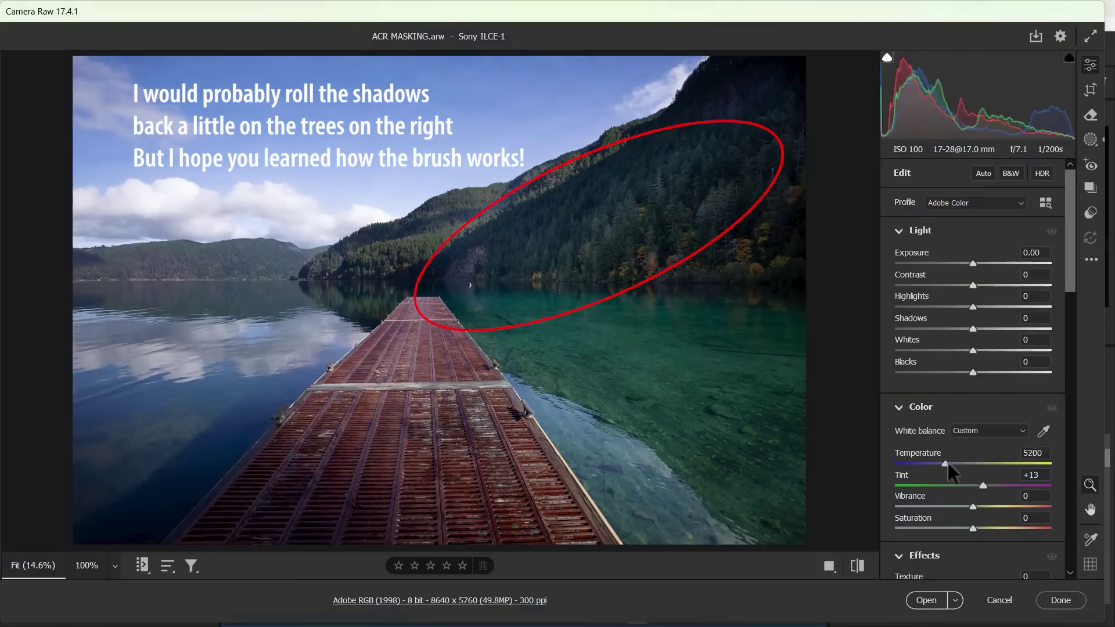